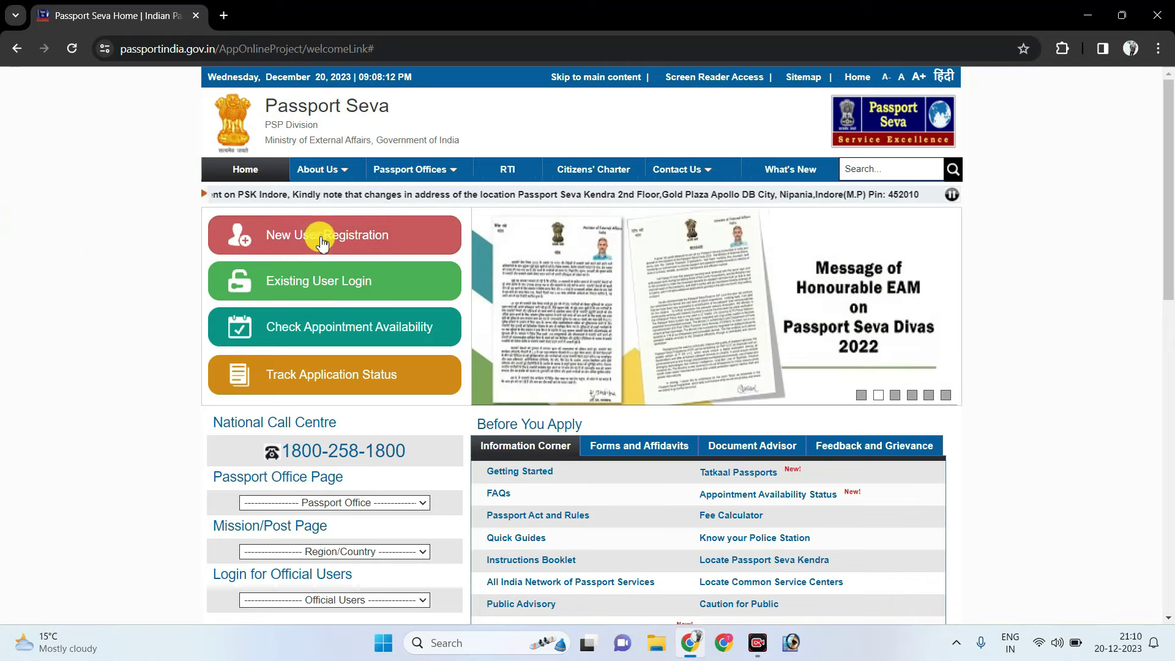
Open the new user registration form, choose to apply at Passport Office, and select Patna as the passport office.
{"action": "left_click", "coordinate": [368, 238]}
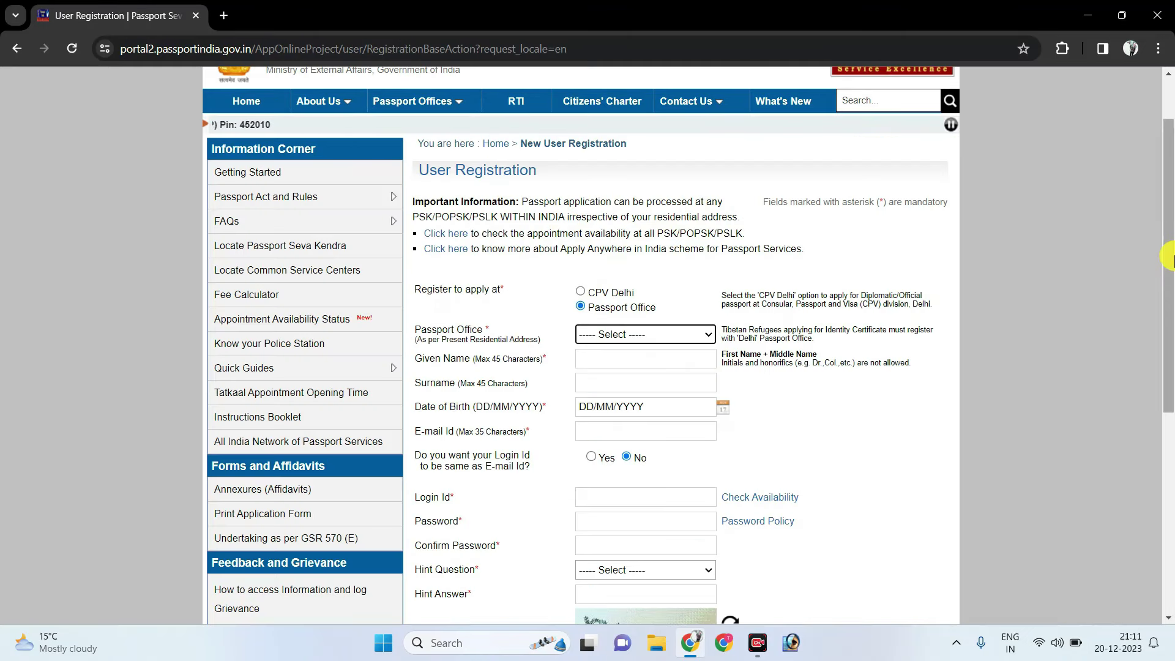
{"action": "scroll", "coordinate": [1171, 251], "scroll_direction": "down", "scroll_amount": 1}
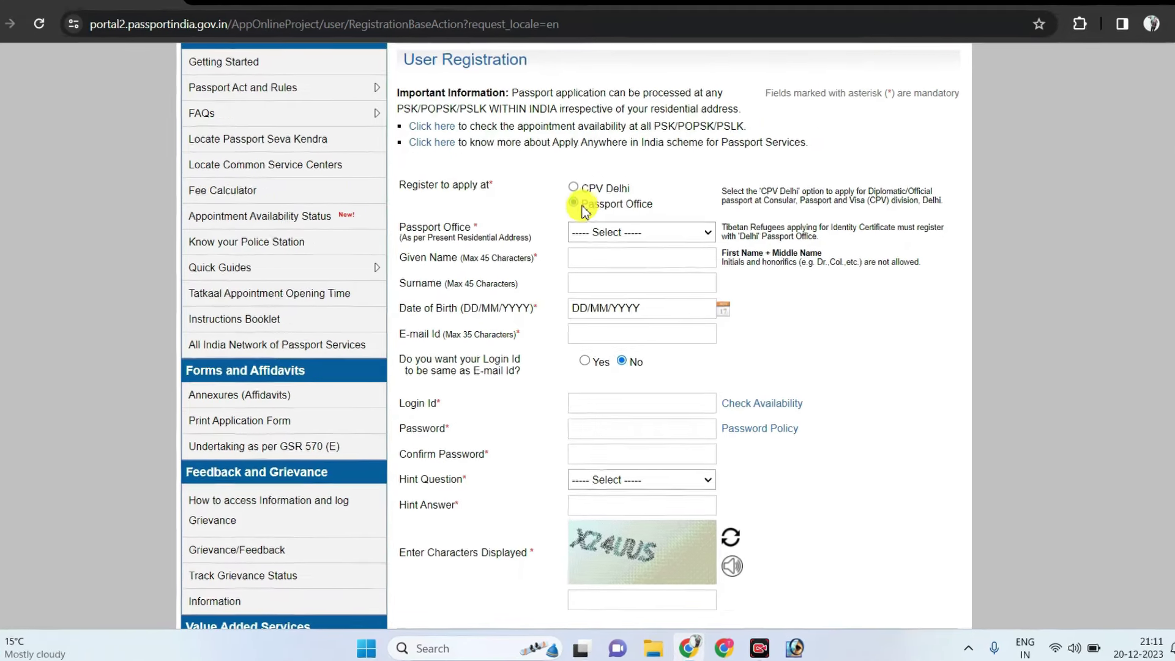
{"action": "left_click", "coordinate": [582, 219]}
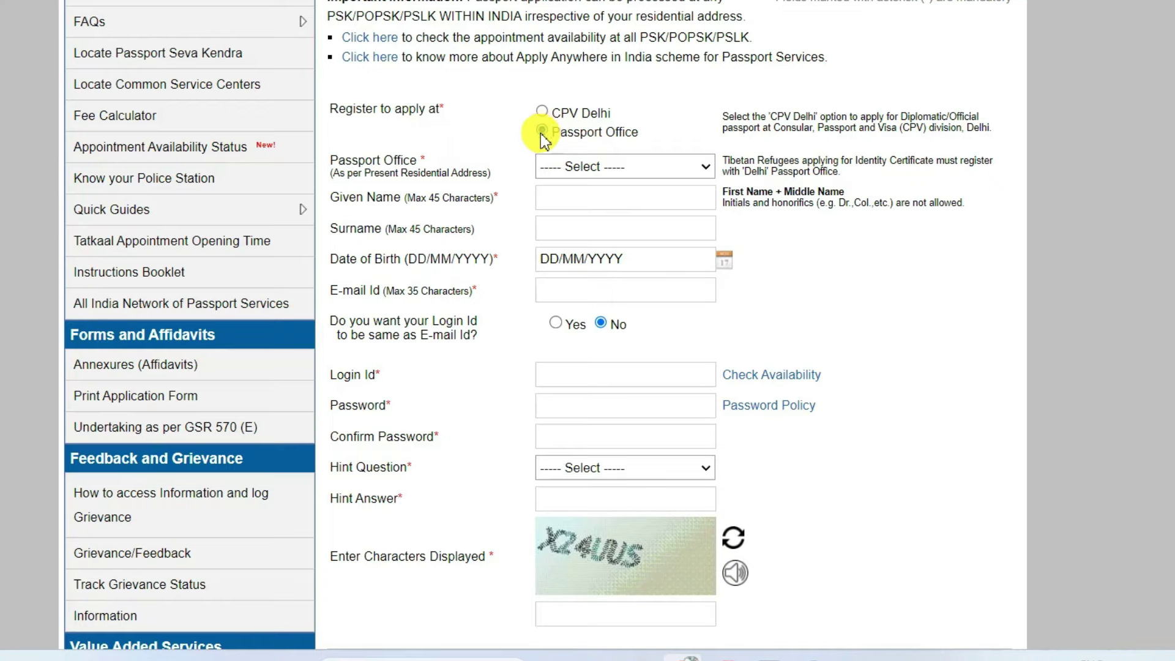
{"action": "left_click", "coordinate": [589, 166]}
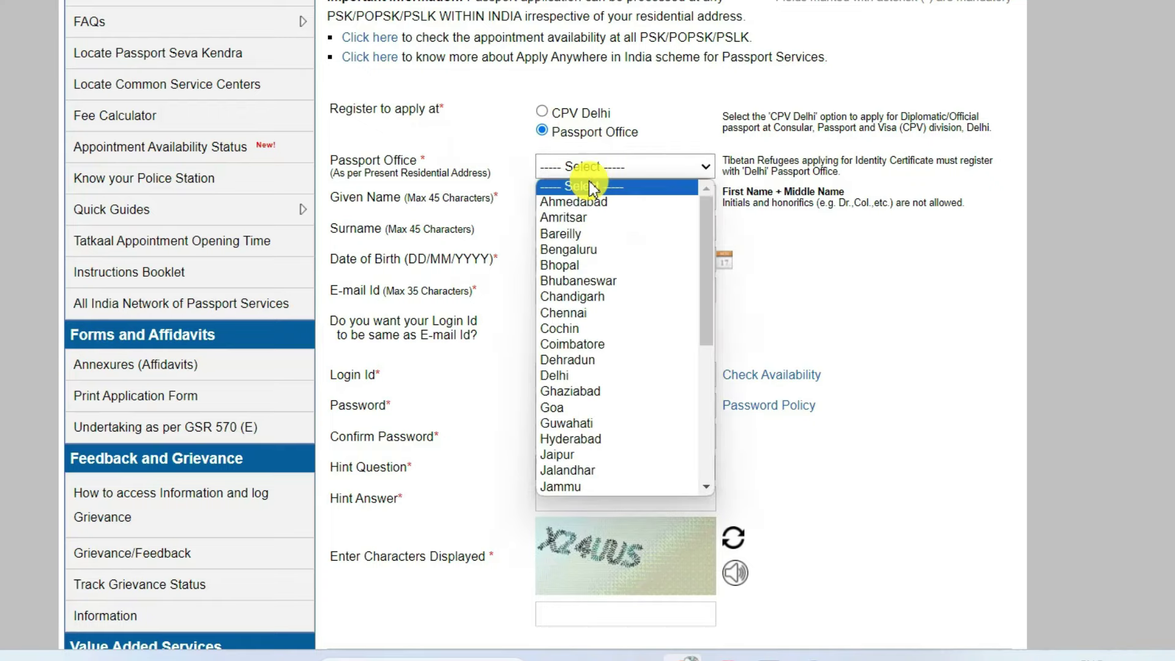
{"action": "key", "text": "p"}
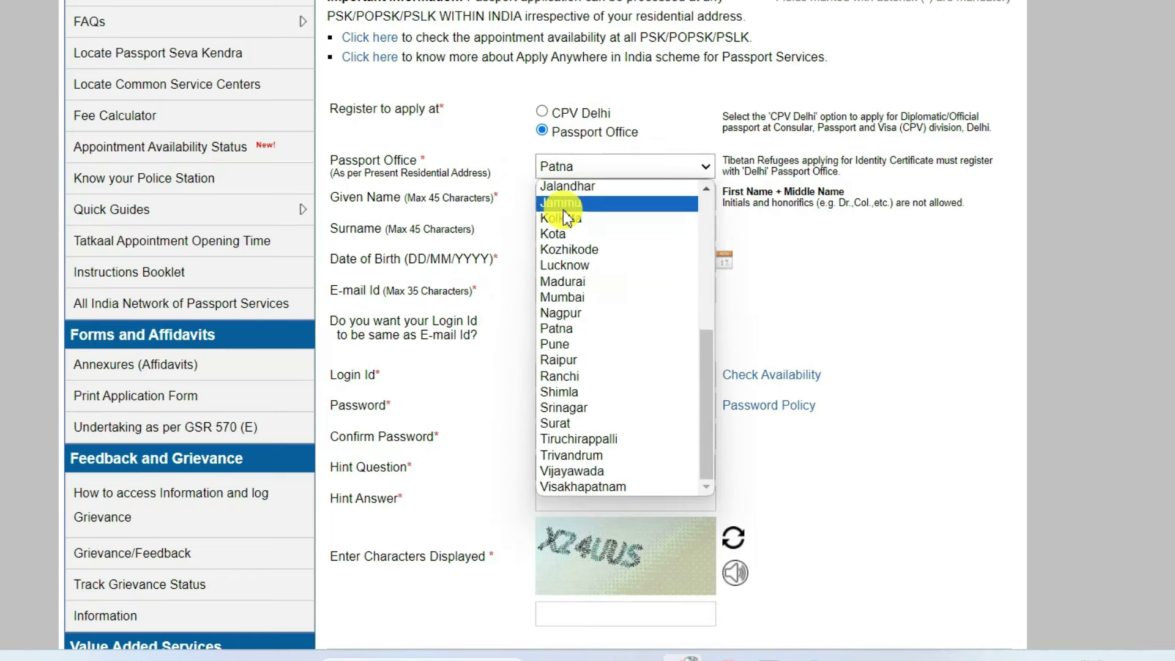
{"action": "left_click", "coordinate": [567, 331]}
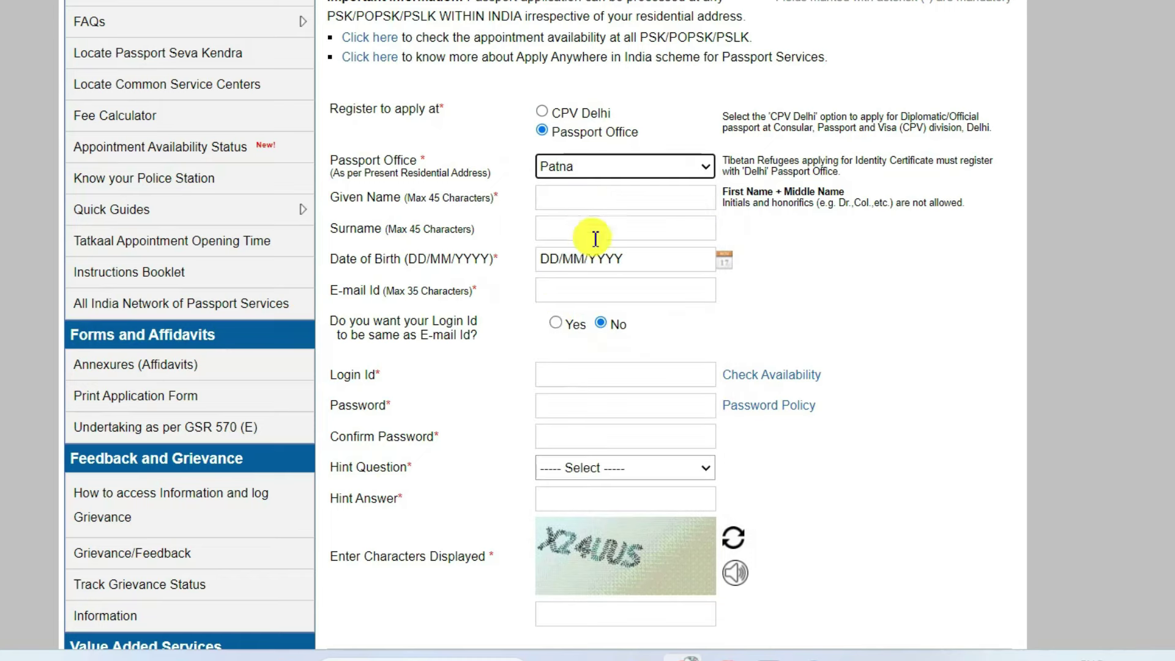
{"action": "left_click", "coordinate": [551, 196]}
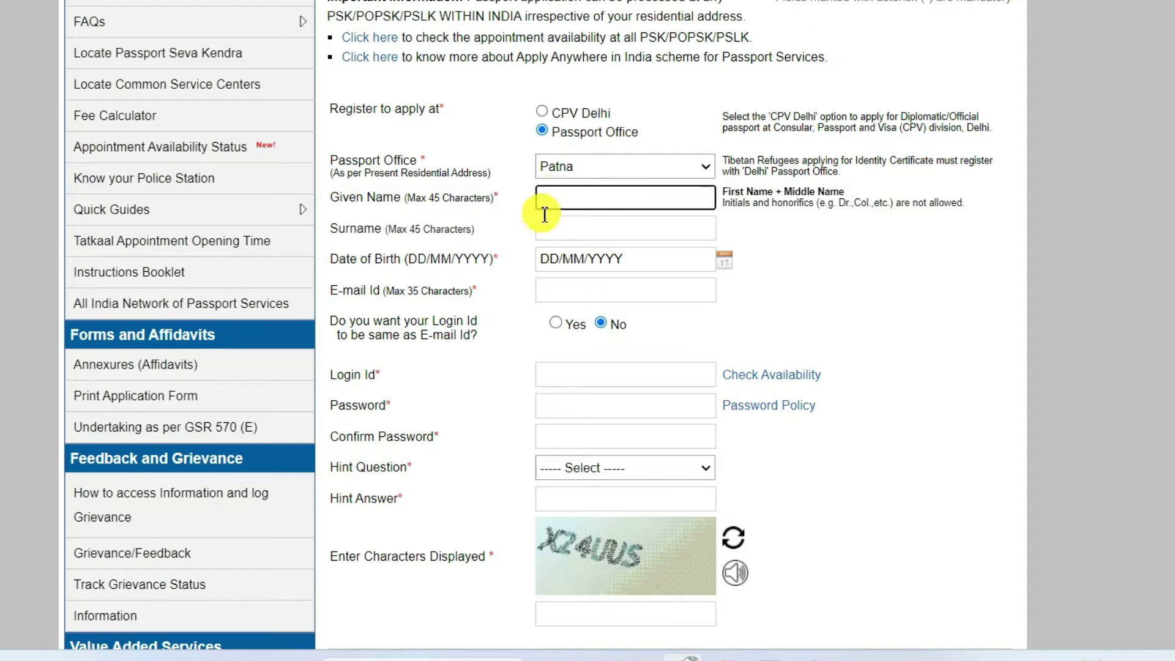
{"action": "left_click", "coordinate": [555, 231]}
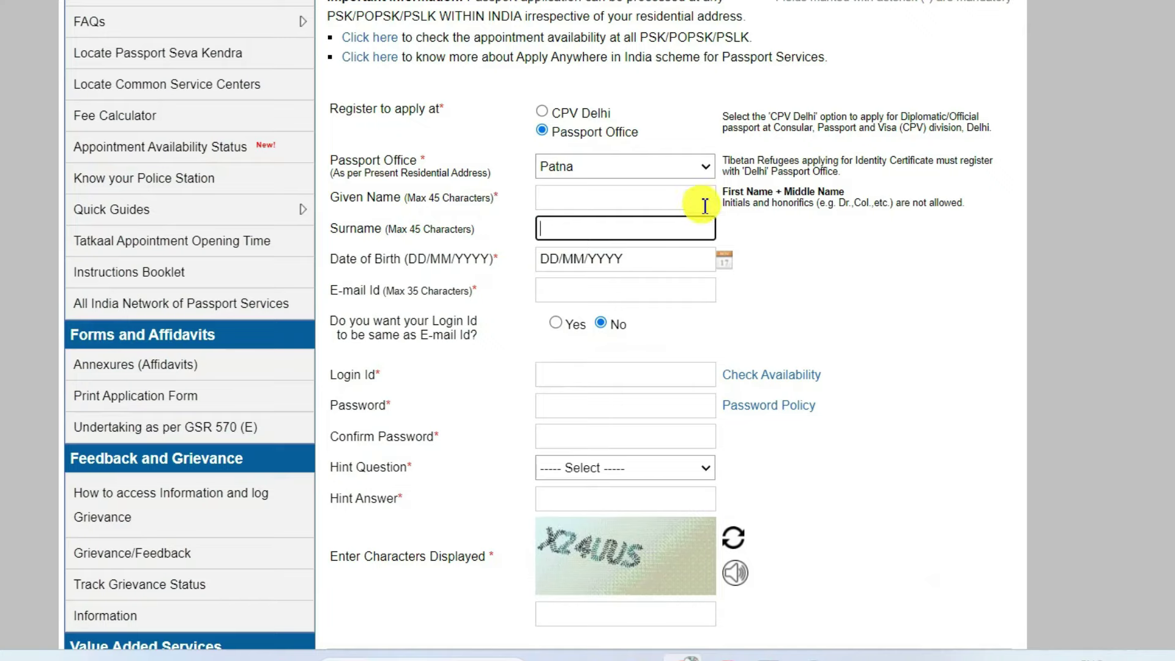
{"action": "left_click", "coordinate": [621, 195]}
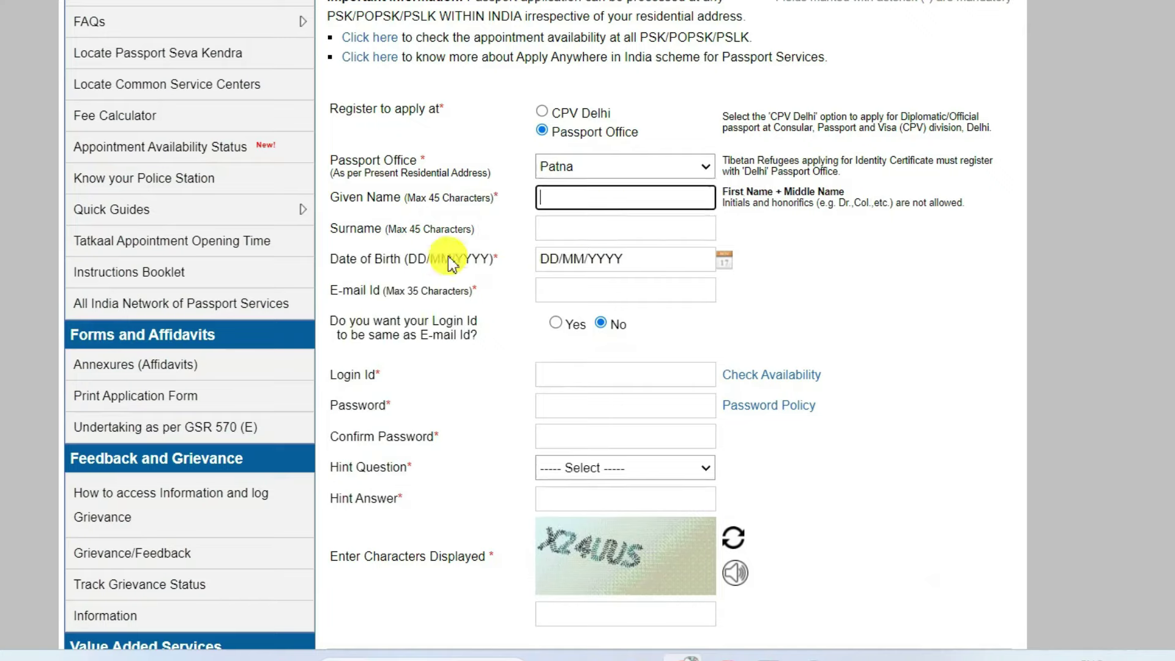
Pick the applicant's date of birth in the registration form's calendar.
{"action": "left_click", "coordinate": [616, 258]}
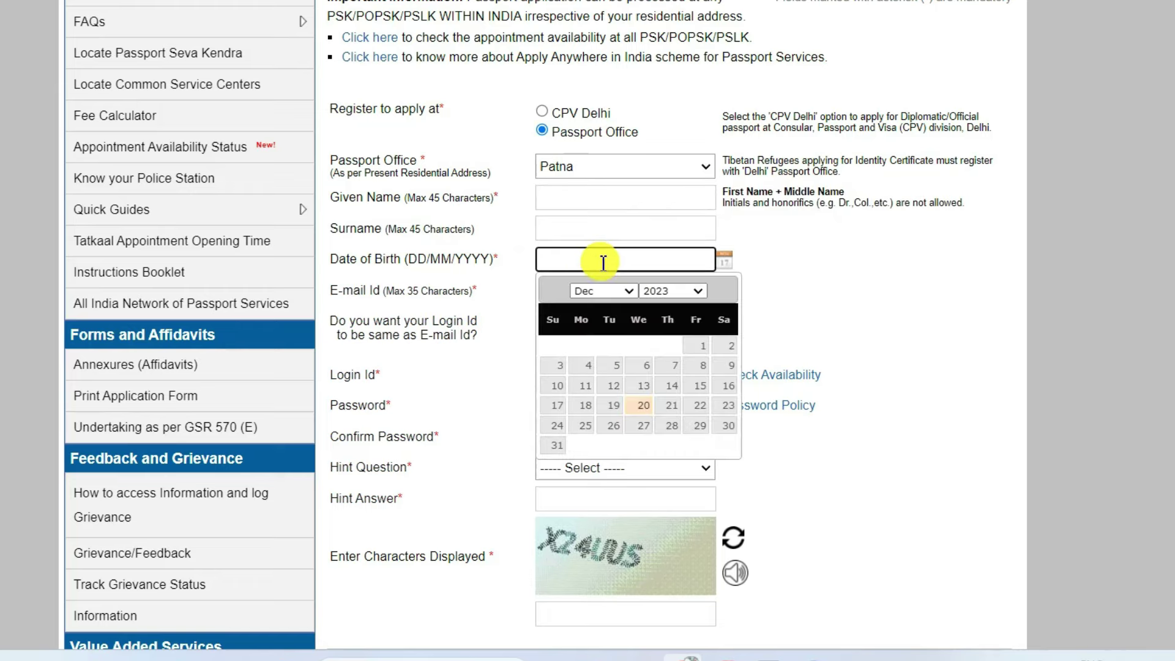
{"action": "left_click", "coordinate": [681, 293]}
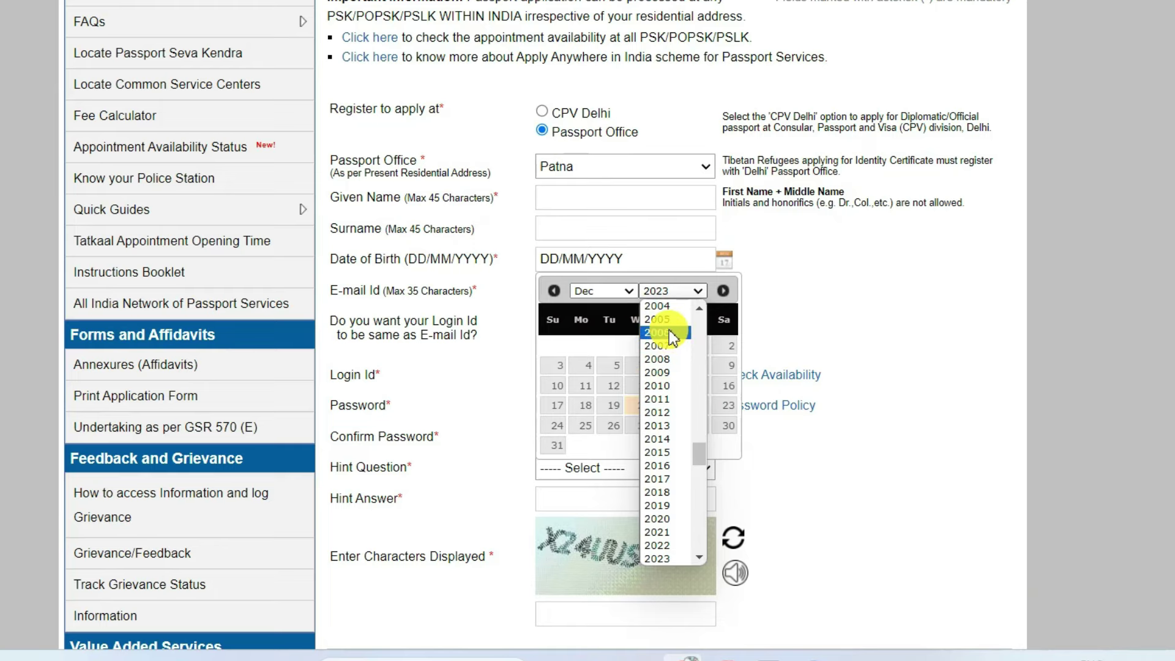
{"action": "scroll", "coordinate": [664, 367], "scroll_direction": "up", "scroll_amount": 4}
{"action": "left_click", "coordinate": [662, 350]}
{"action": "left_click", "coordinate": [600, 291]}
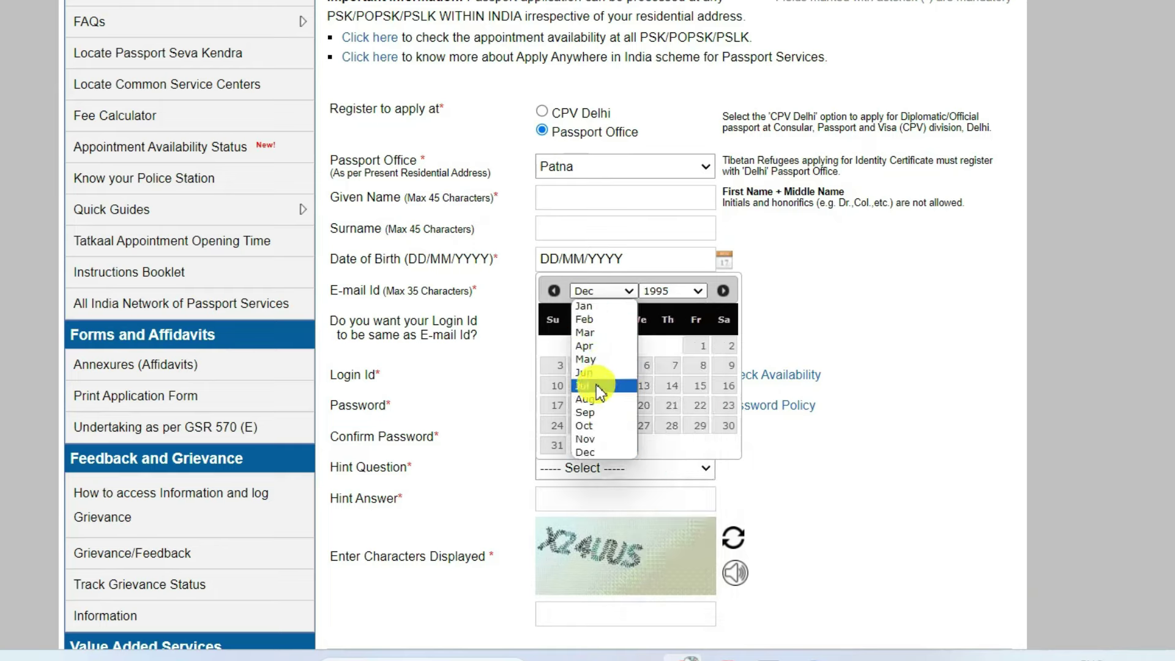
{"action": "left_click", "coordinate": [598, 385]}
{"action": "left_click", "coordinate": [643, 386]}
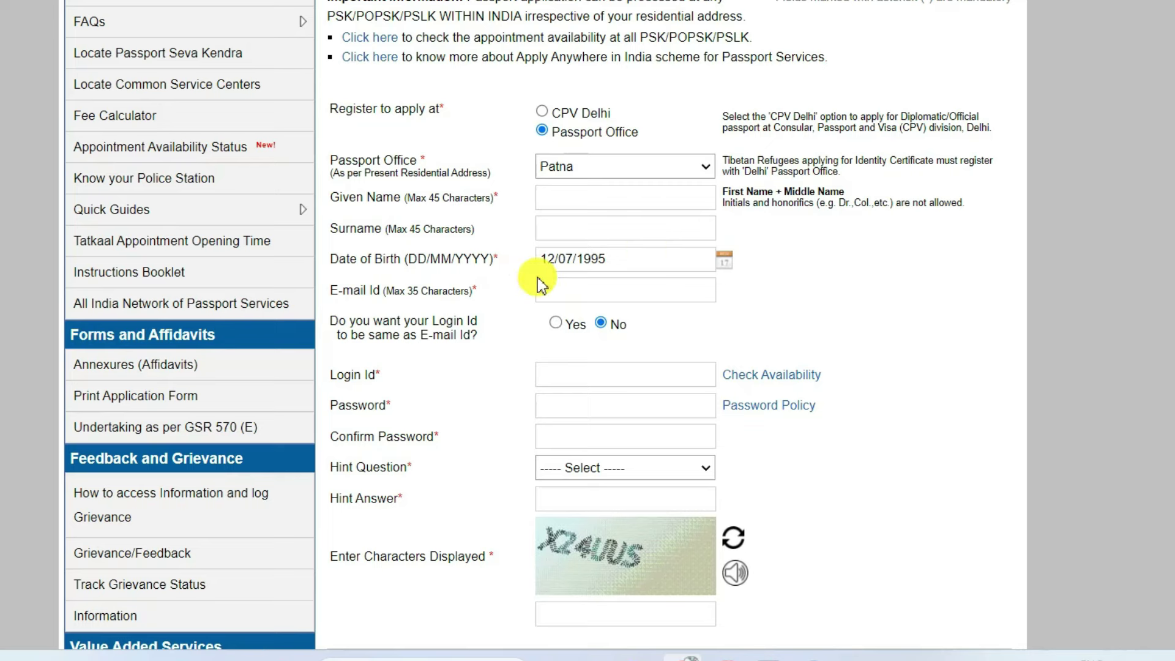
Fill in the applicant's e-mail address and choose Yes for using it as the login ID.
{"action": "left_click", "coordinate": [567, 289]}
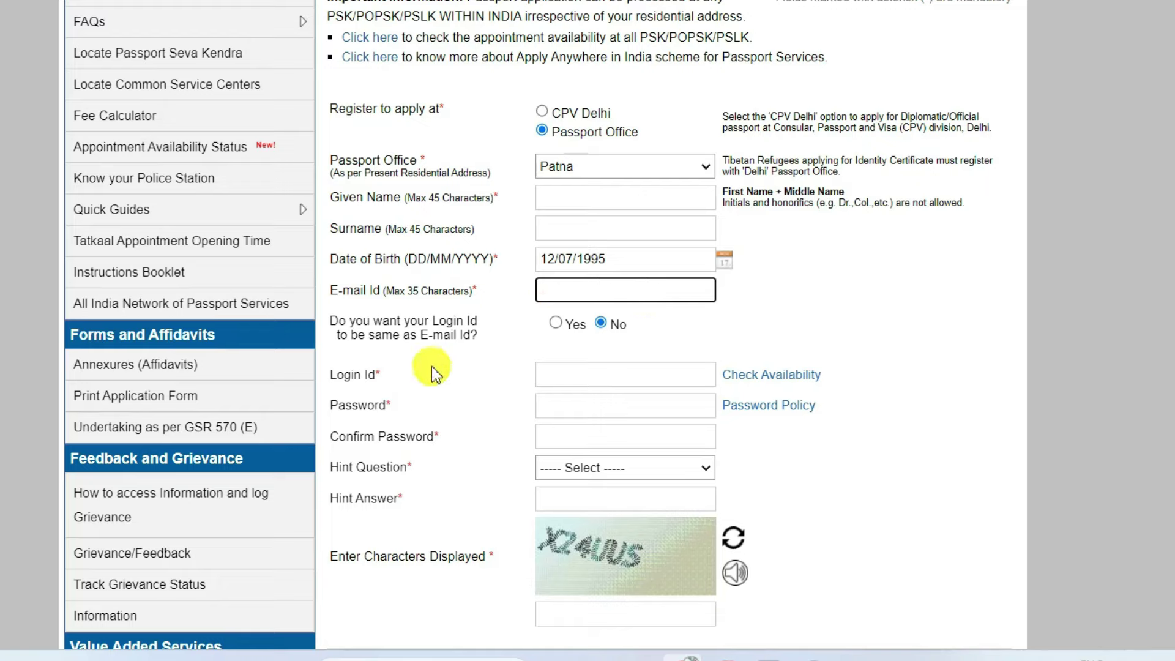
{"action": "left_click", "coordinate": [566, 382]}
{"action": "left_click", "coordinate": [619, 317]}
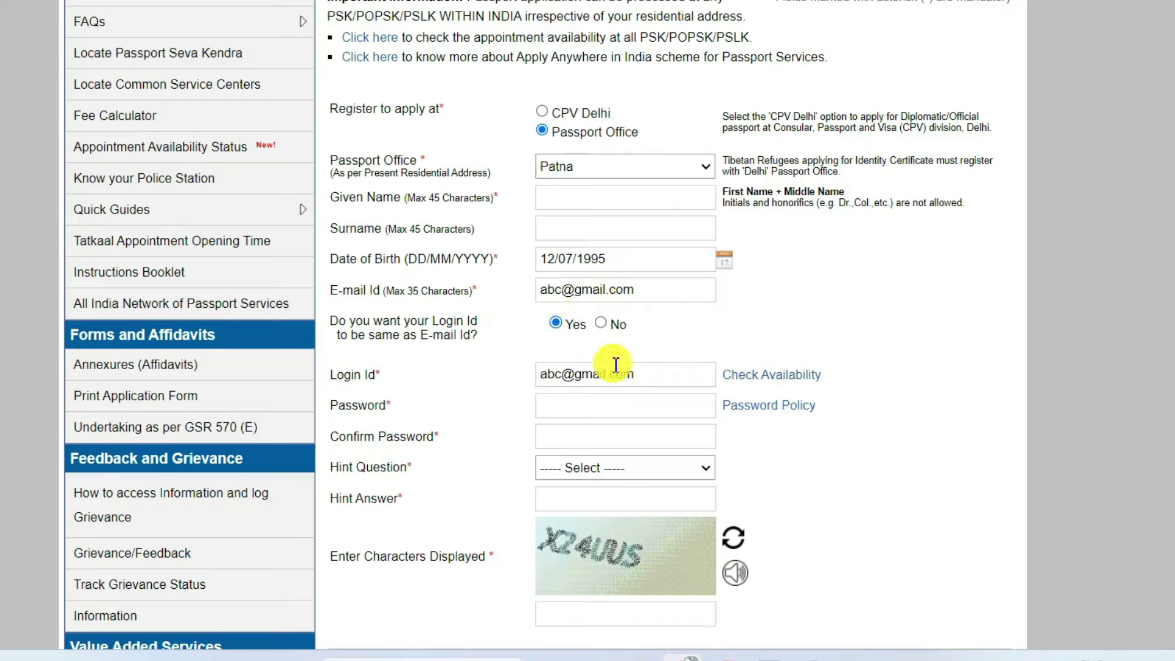
{"action": "left_click", "coordinate": [600, 325]}
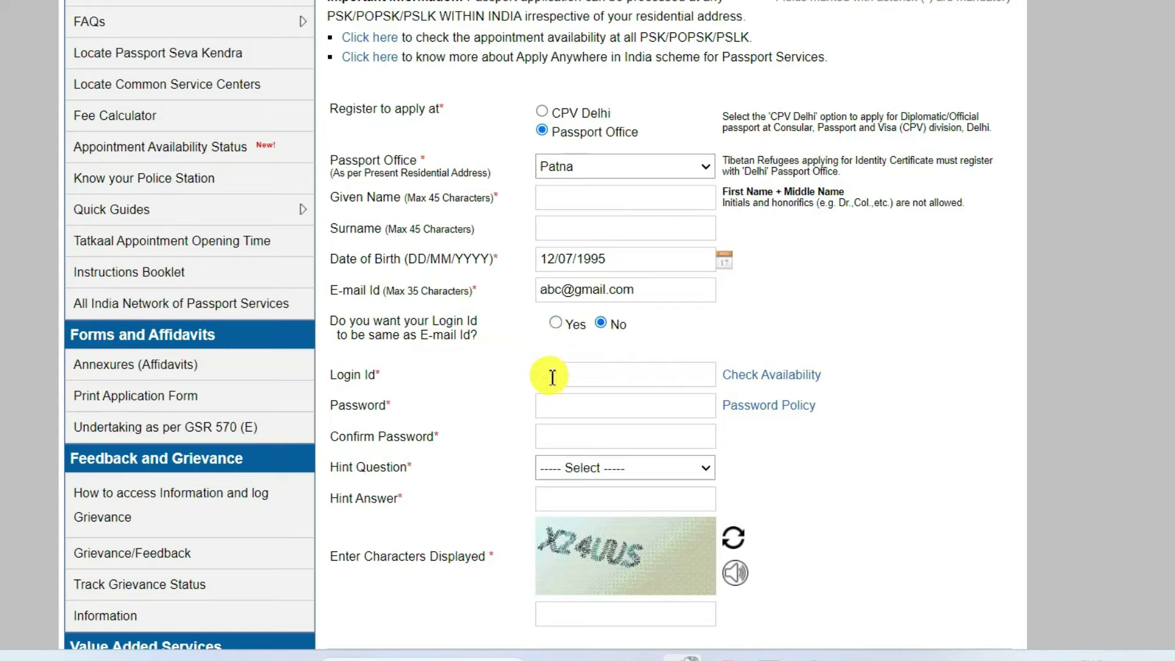
{"action": "left_click", "coordinate": [555, 376]}
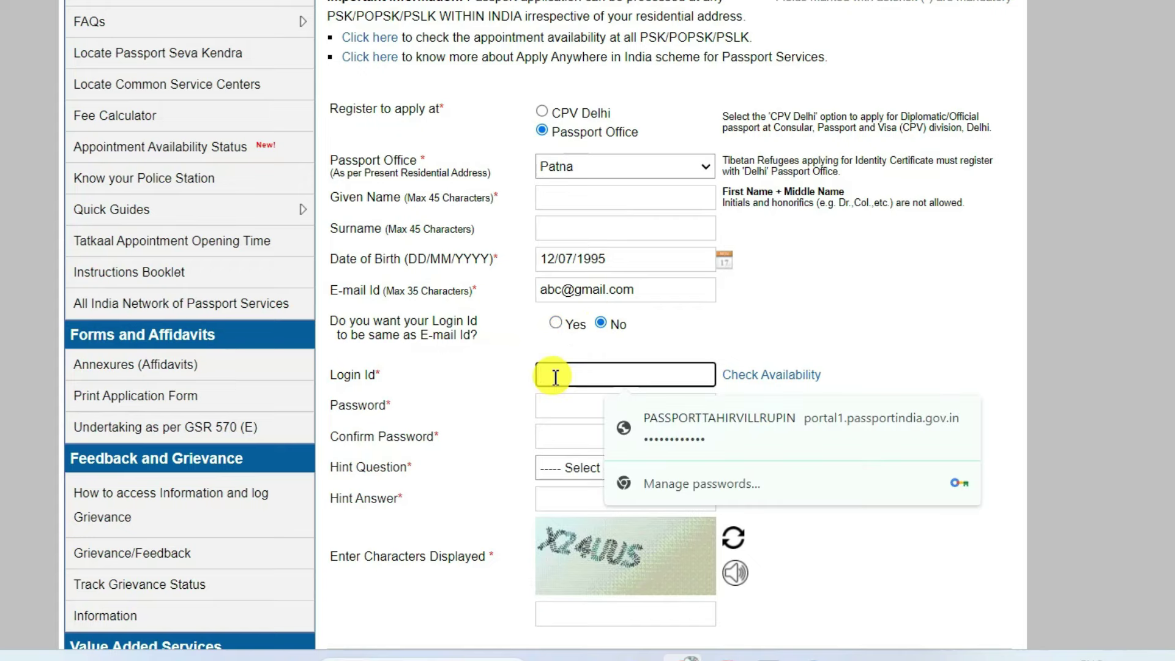
{"action": "left_click", "coordinate": [555, 323]}
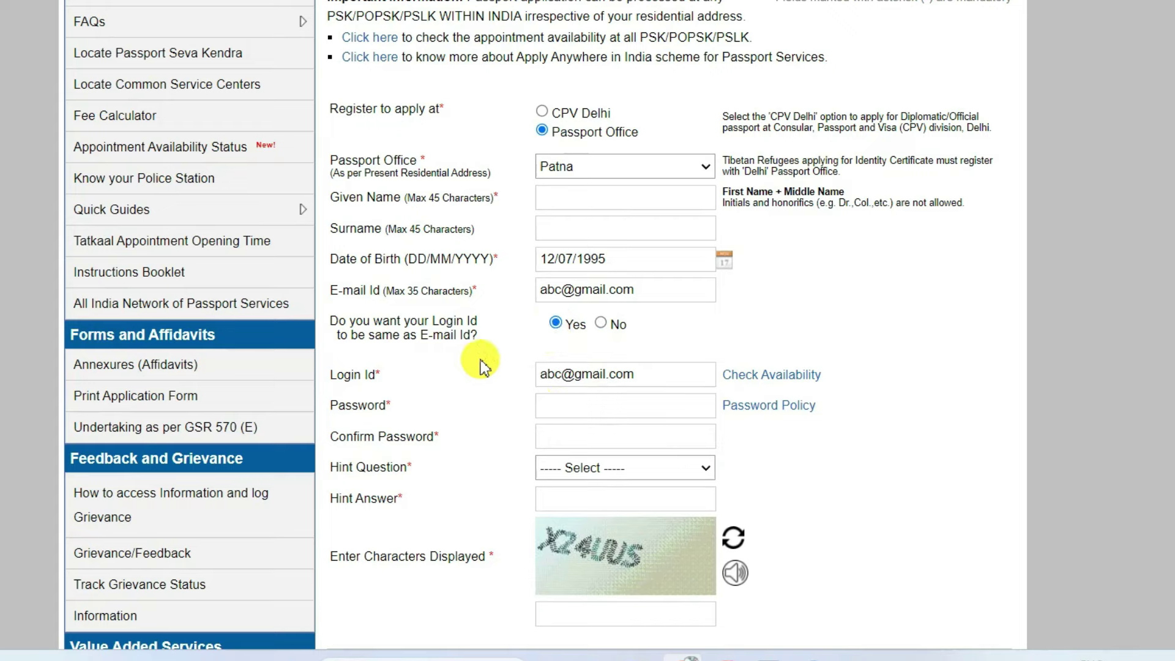
Read the password policy's rules on digits, letter case, special characters and length, then close it.
{"action": "left_click", "coordinate": [569, 410]}
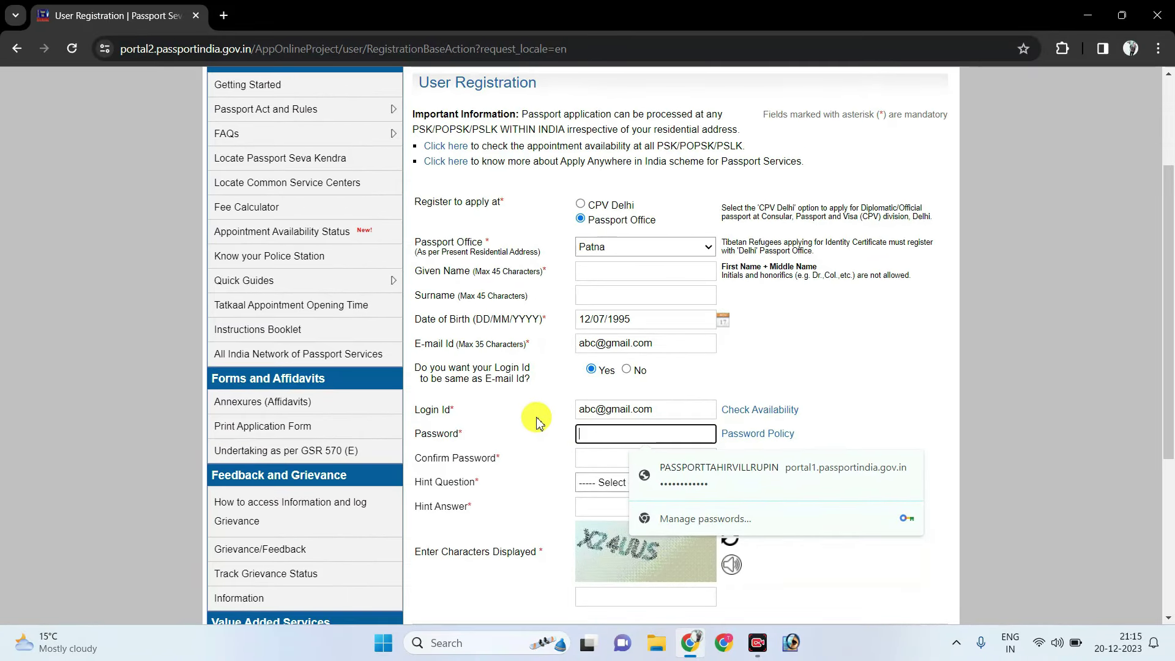
{"action": "left_click", "coordinate": [754, 436]}
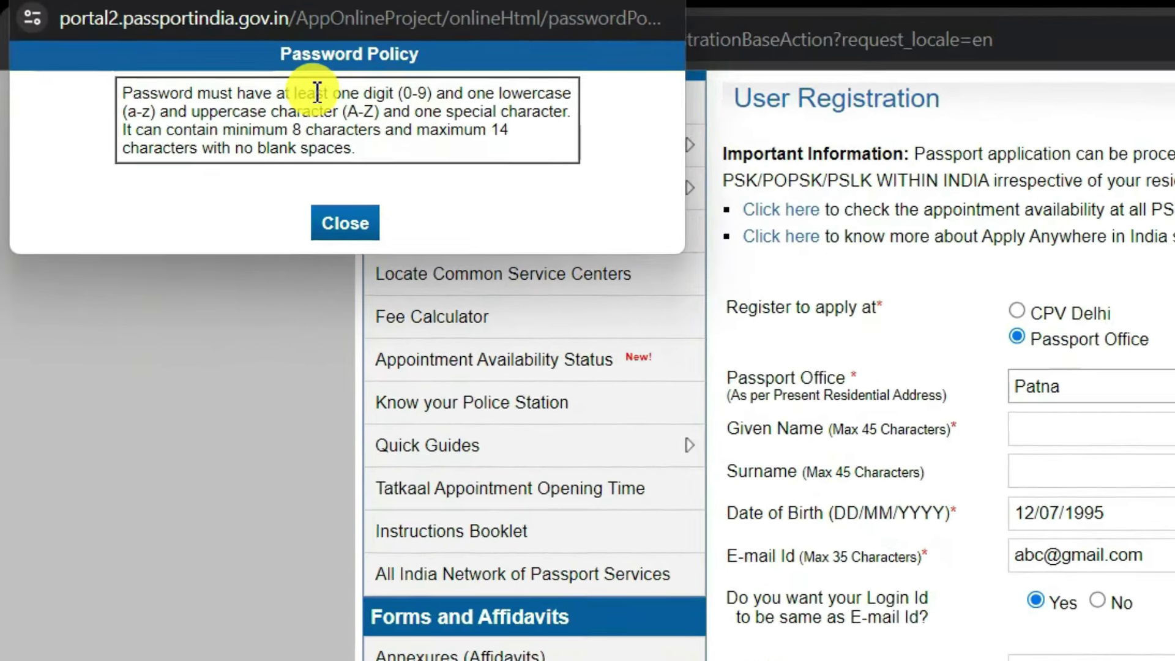
{"action": "left_click_drag", "start_coordinate": [178, 80], "coordinate": [299, 81]}
{"action": "left_click", "coordinate": [567, 98]}
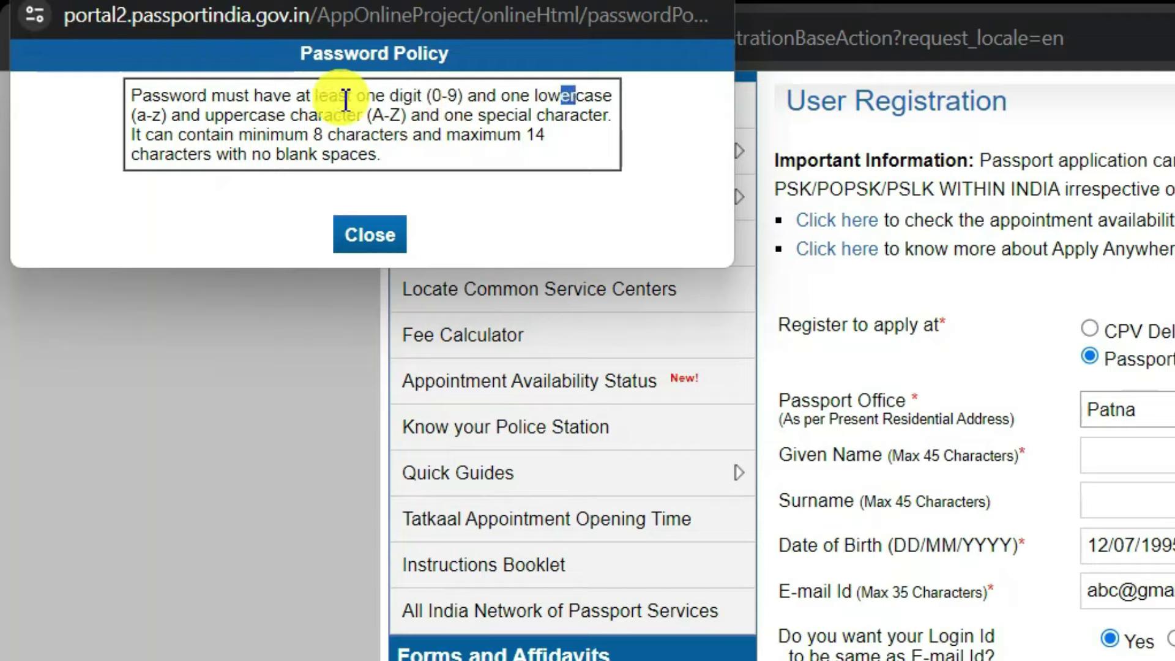
{"action": "left_click_drag", "start_coordinate": [225, 115], "coordinate": [283, 119]}
{"action": "left_click_drag", "start_coordinate": [498, 116], "coordinate": [564, 115]}
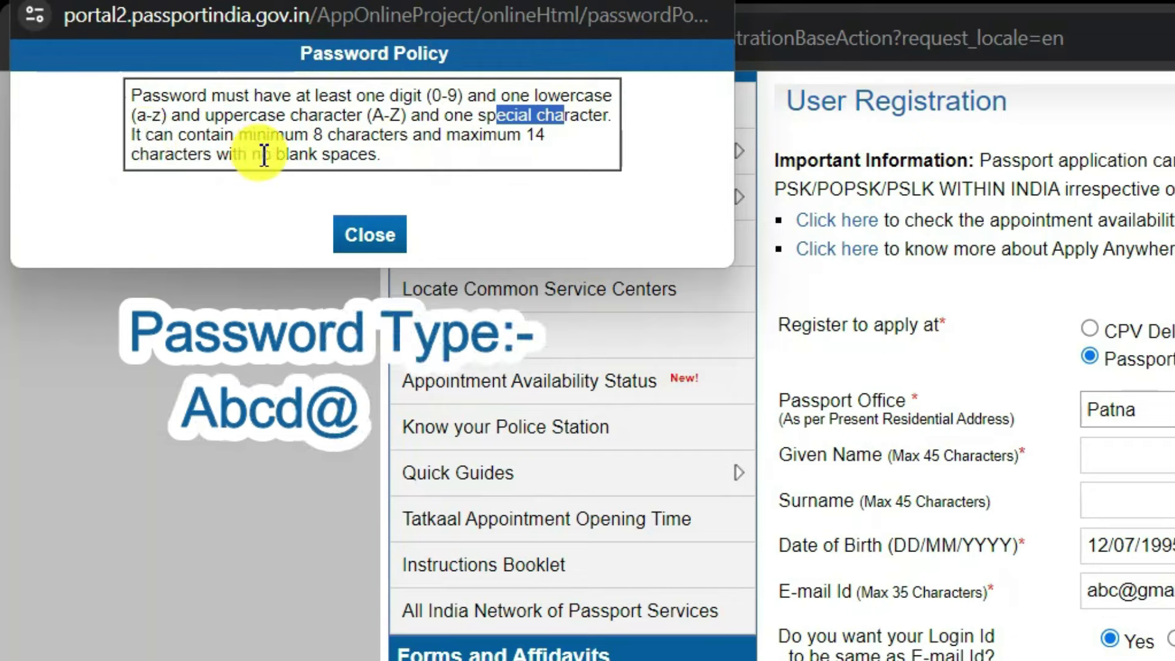
{"action": "left_click_drag", "start_coordinate": [271, 137], "coordinate": [315, 141]}
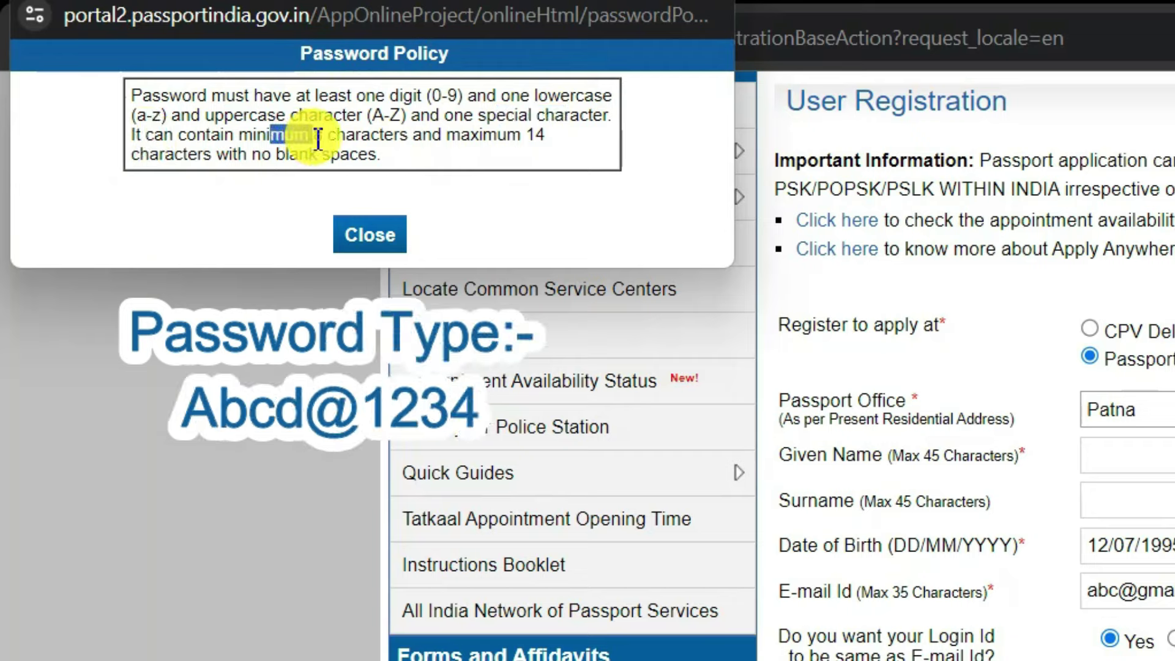
{"action": "left_click", "coordinate": [538, 140]}
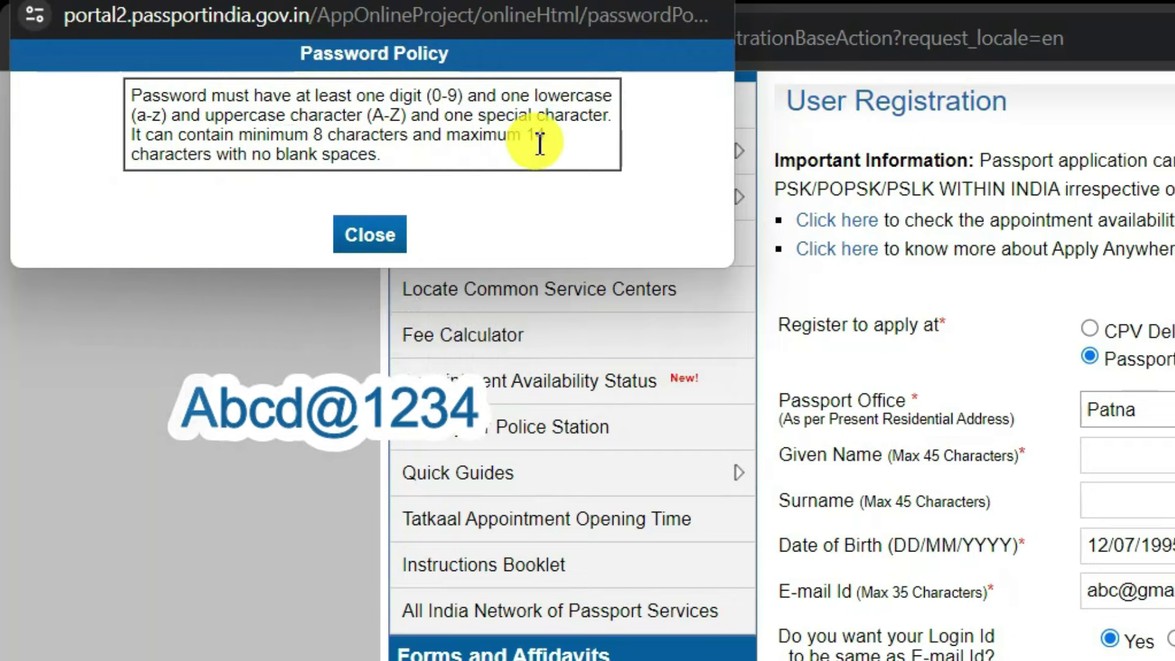
{"action": "key", "text": "ctrl+w"}
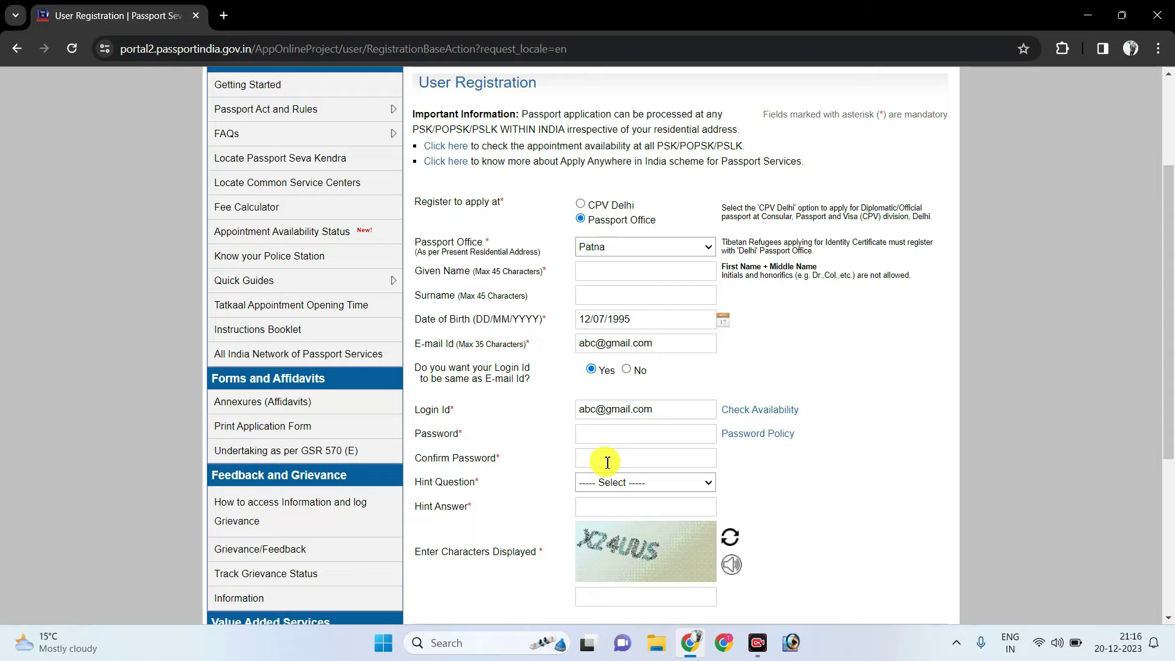
Set the hint question to First School and submit the registration form.
{"action": "left_click", "coordinate": [624, 487]}
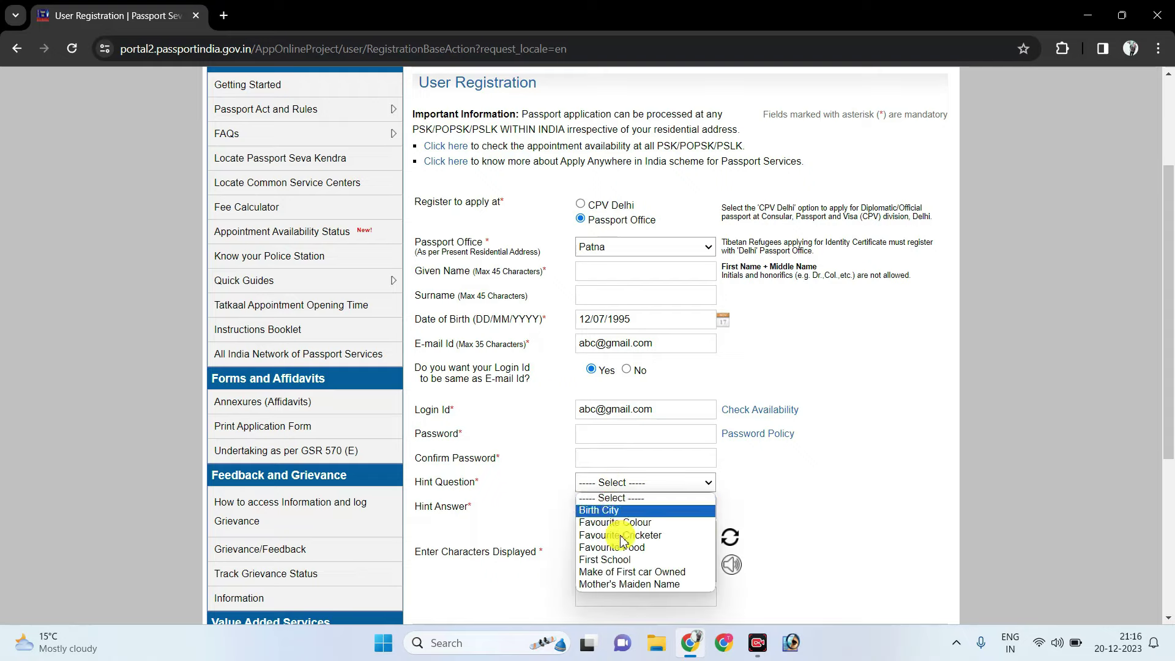
{"action": "left_click", "coordinate": [605, 559]}
{"action": "left_click", "coordinate": [595, 510]}
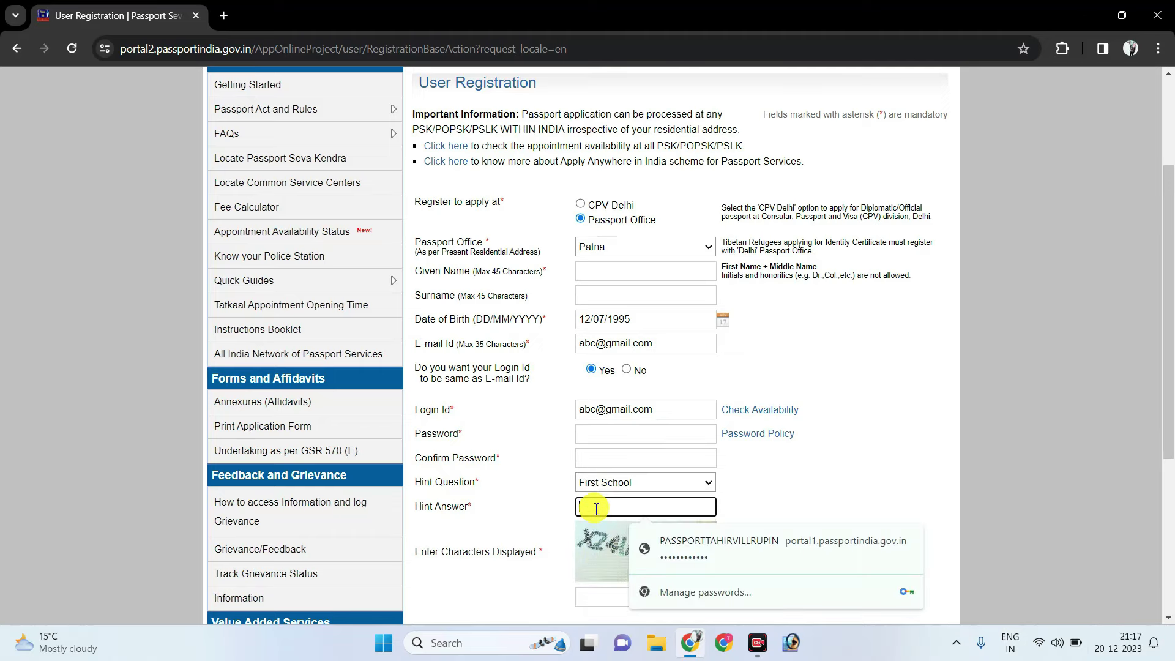
{"action": "left_click", "coordinate": [502, 524]}
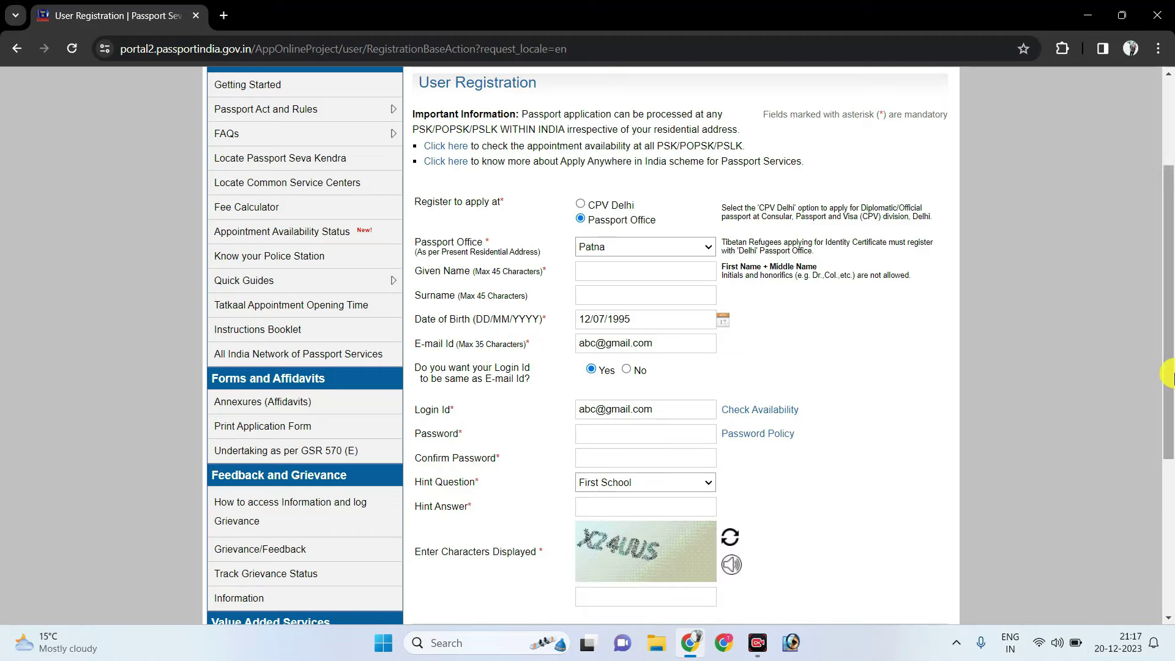
{"action": "scroll", "coordinate": [1169, 340], "scroll_direction": "down", "scroll_amount": 3}
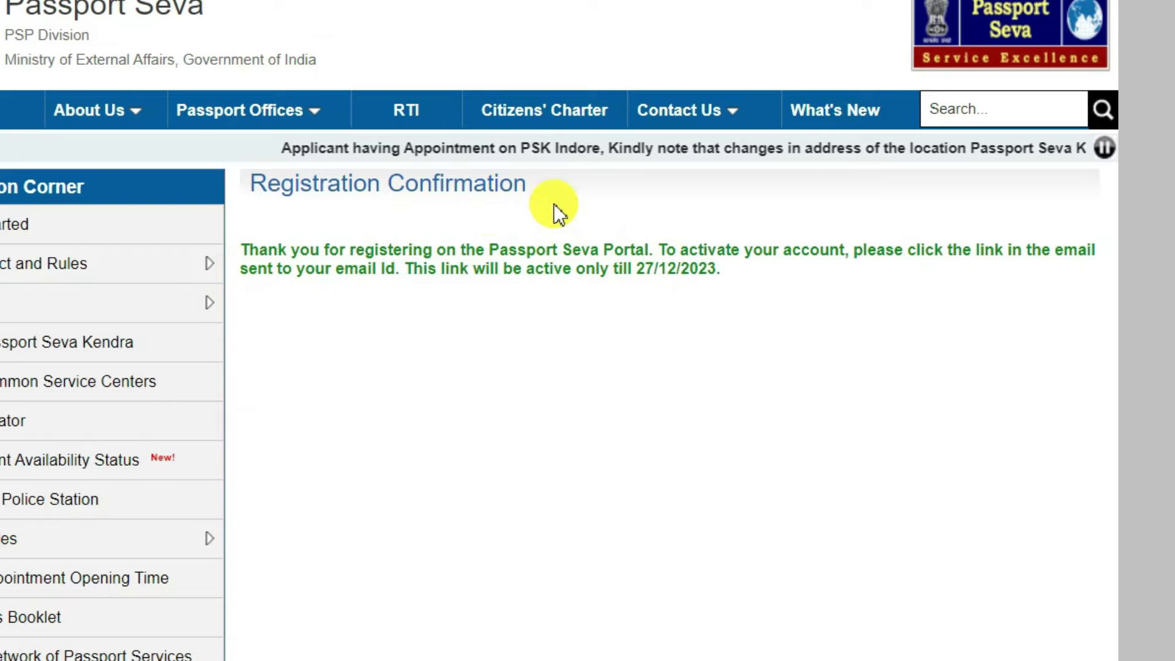
Read the activation notice, open the Registration Confirmation e-mail in Gmail, and follow its account activation link.
{"action": "left_click_drag", "start_coordinate": [655, 252], "coordinate": [831, 252]}
{"action": "mouse_move", "coordinate": [1027, 252]}
{"action": "left_mouse_down"}
{"action": "mouse_move", "coordinate": [1072, 250]}
{"action": "mouse_move", "coordinate": [1047, 253]}
{"action": "left_mouse_up"}
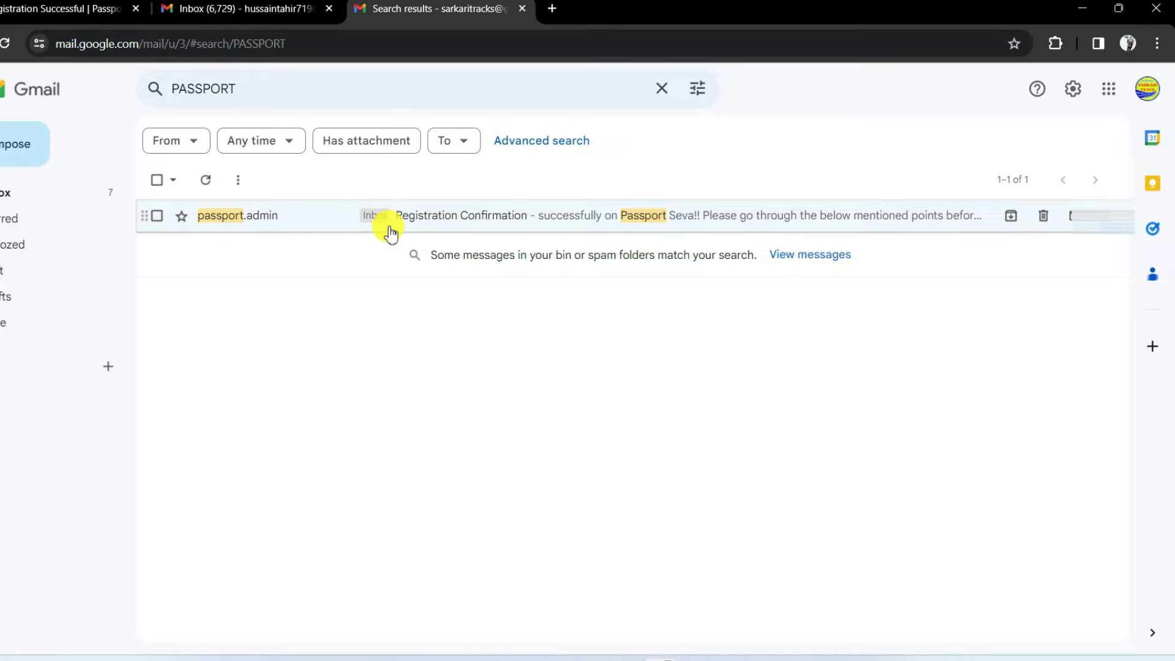
{"action": "left_click", "coordinate": [431, 226]}
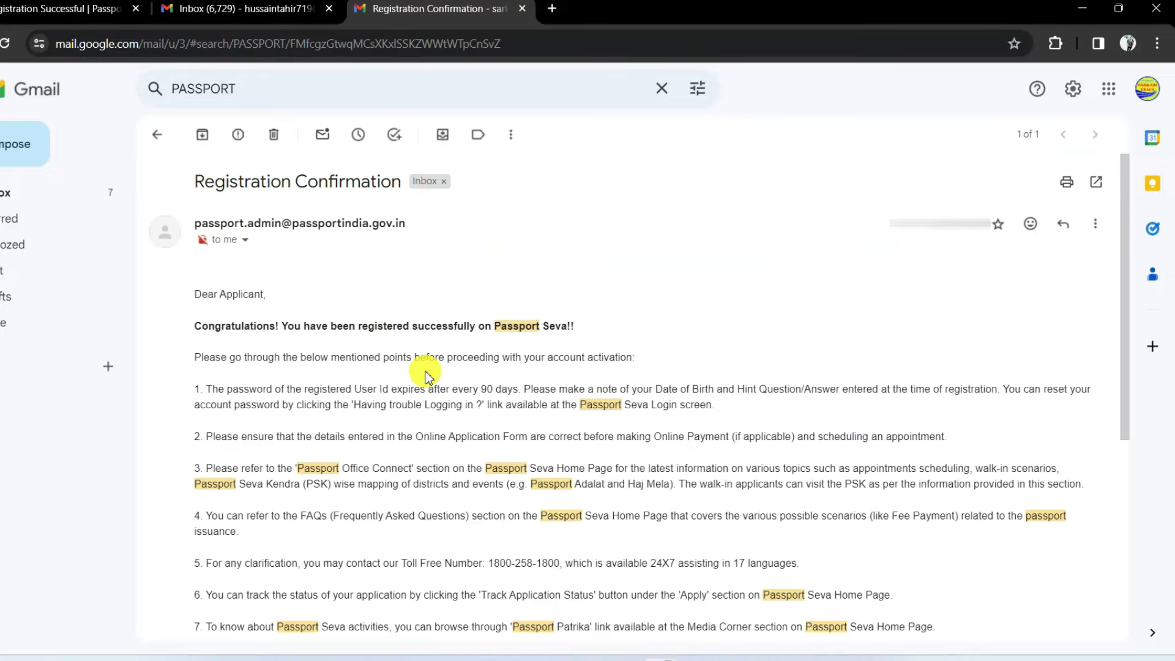
{"action": "scroll", "coordinate": [427, 349], "scroll_direction": "down", "scroll_amount": 3}
{"action": "scroll", "coordinate": [426, 354], "scroll_direction": "down", "scroll_amount": 2}
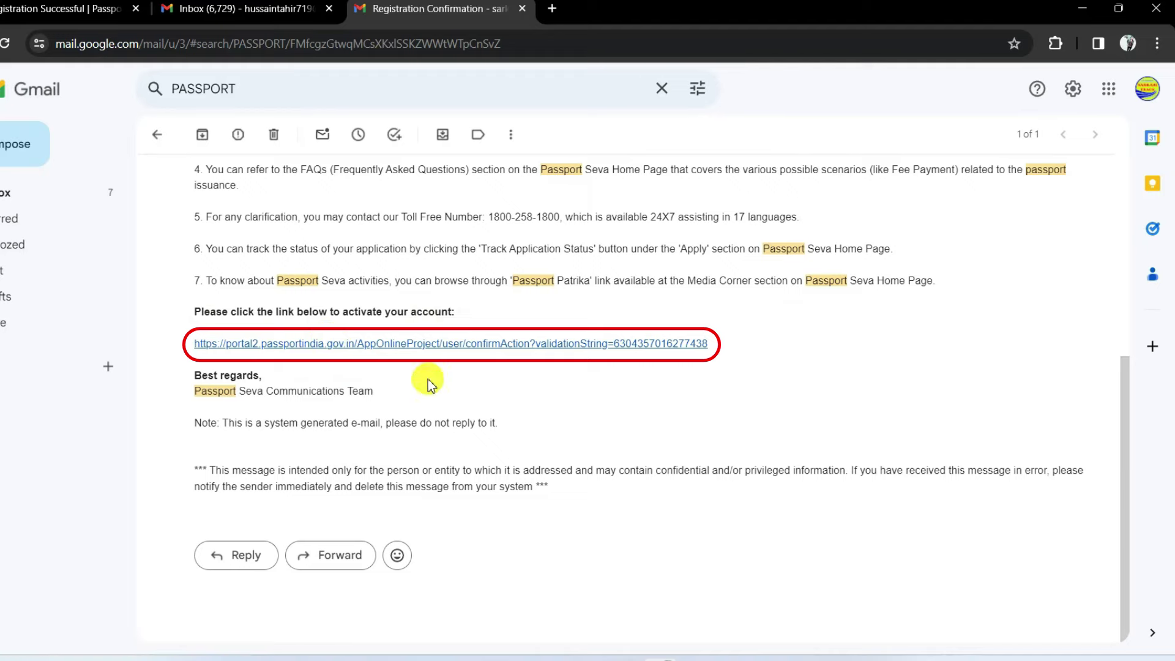
{"action": "left_click", "coordinate": [254, 344]}
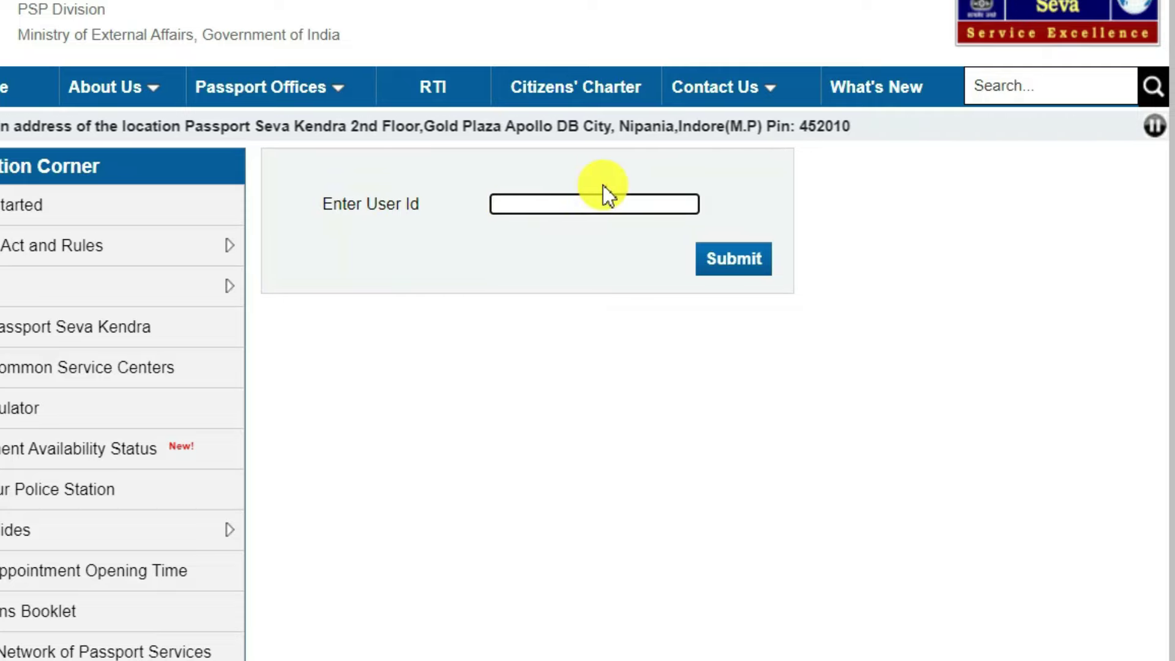
Submit the account's user ID on the activation page and check the activation status.
{"action": "left_click", "coordinate": [741, 260]}
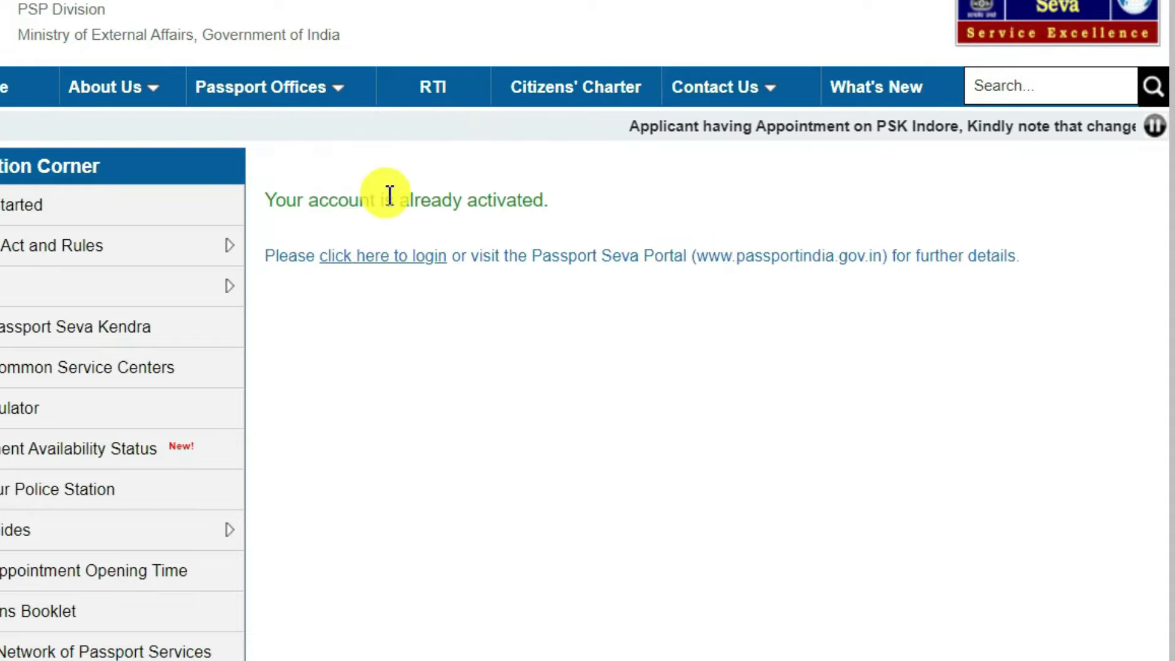
{"action": "left_click_drag", "start_coordinate": [301, 196], "coordinate": [522, 202]}
{"action": "left_click", "coordinate": [288, 197]}
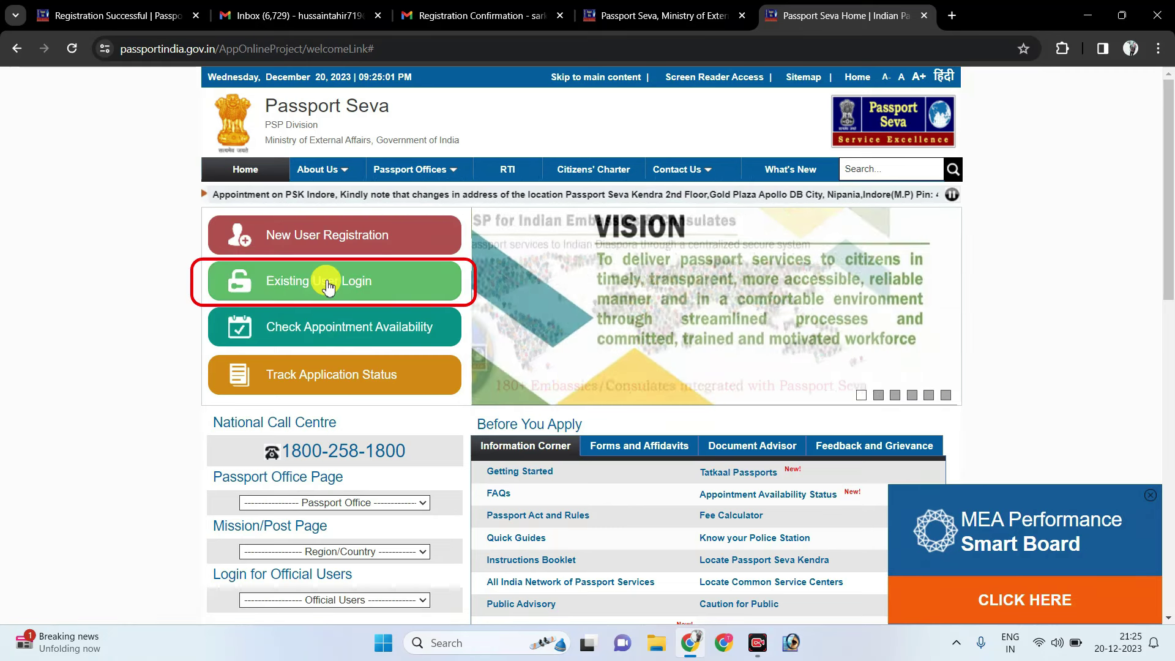
Log in as an existing user with the login ID, the account password and the displayed captcha characters.
{"action": "left_click", "coordinate": [365, 281]}
{"action": "left_click", "coordinate": [548, 298]}
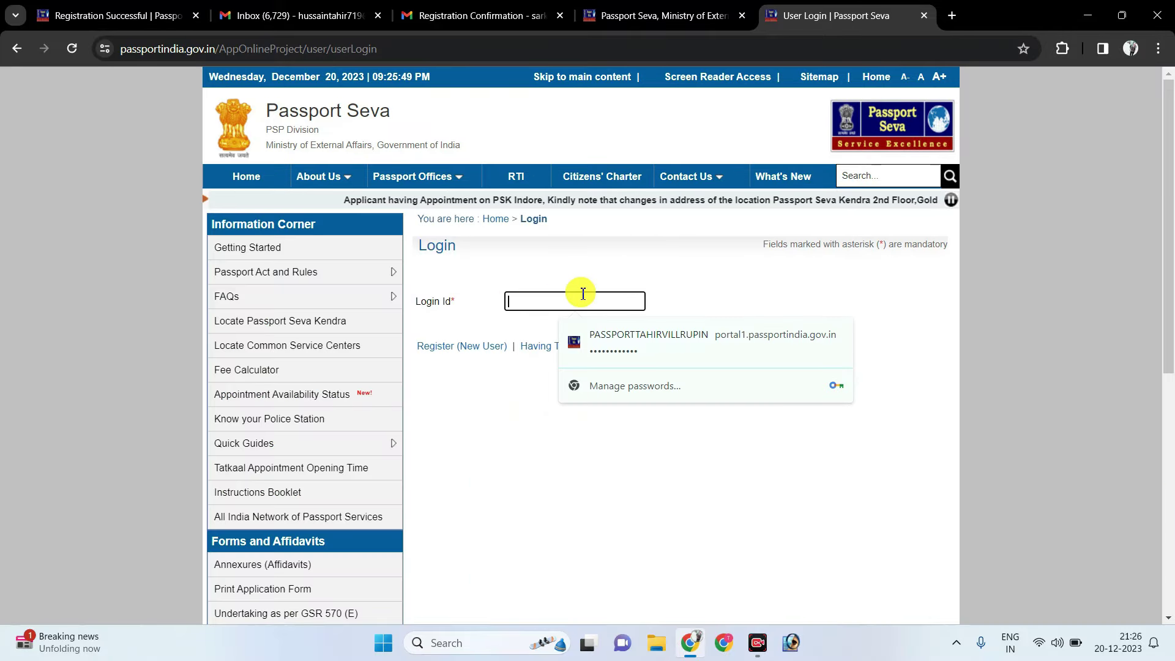
{"action": "key", "text": "ctrl+v"}
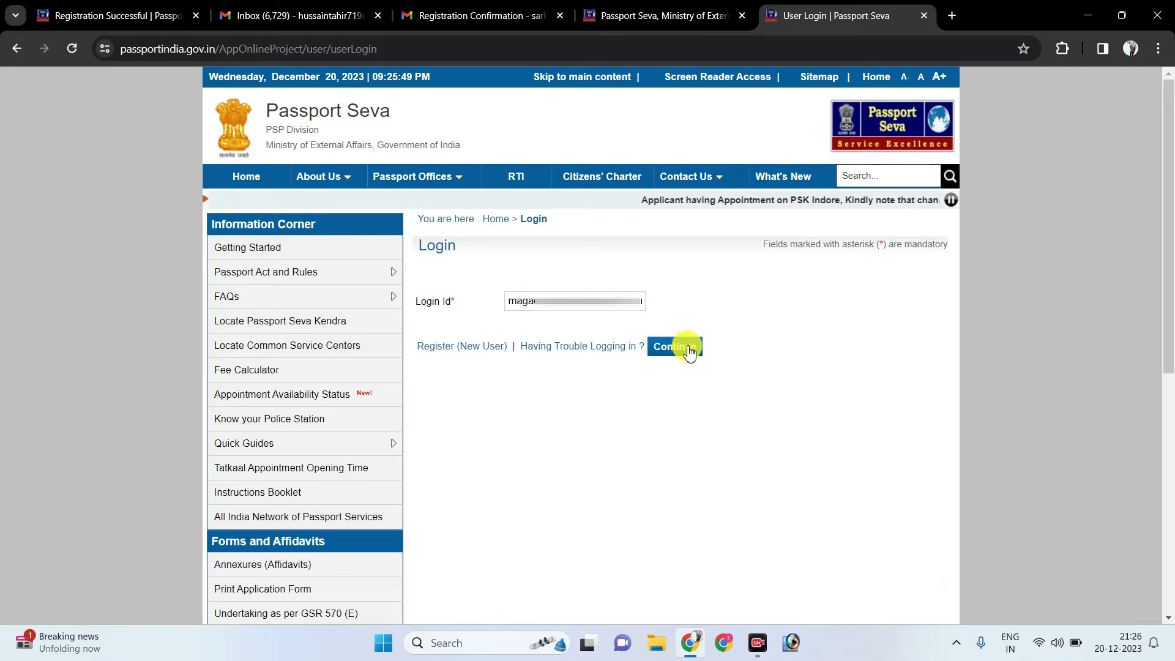
{"action": "left_click", "coordinate": [673, 346]}
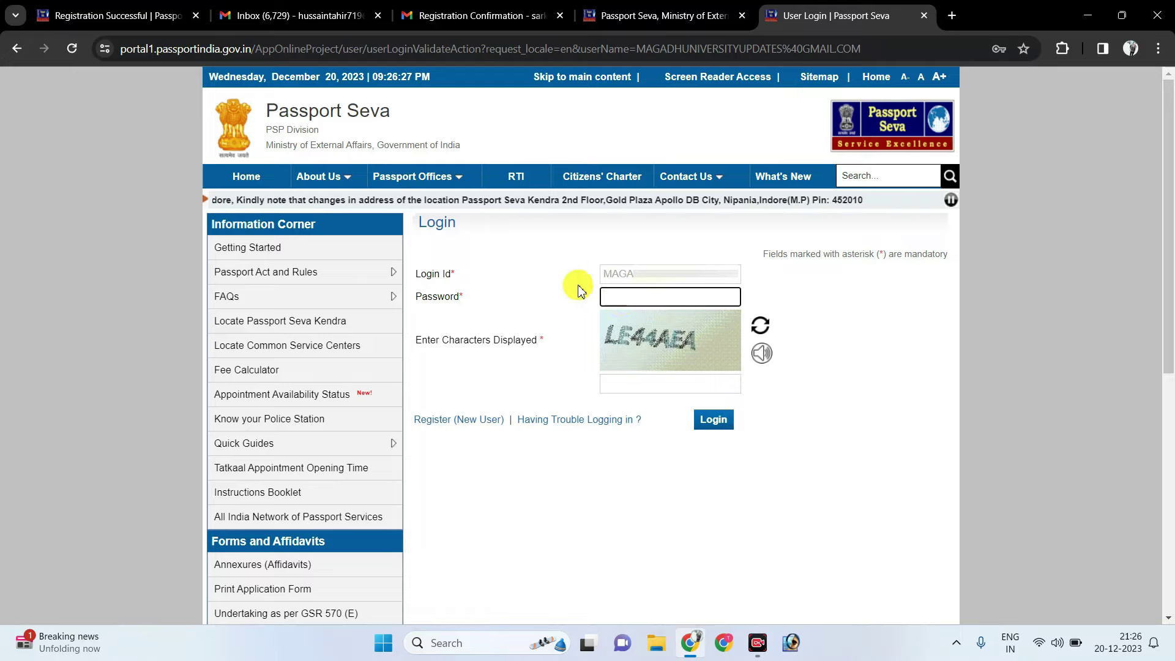
{"action": "left_click", "coordinate": [620, 378]}
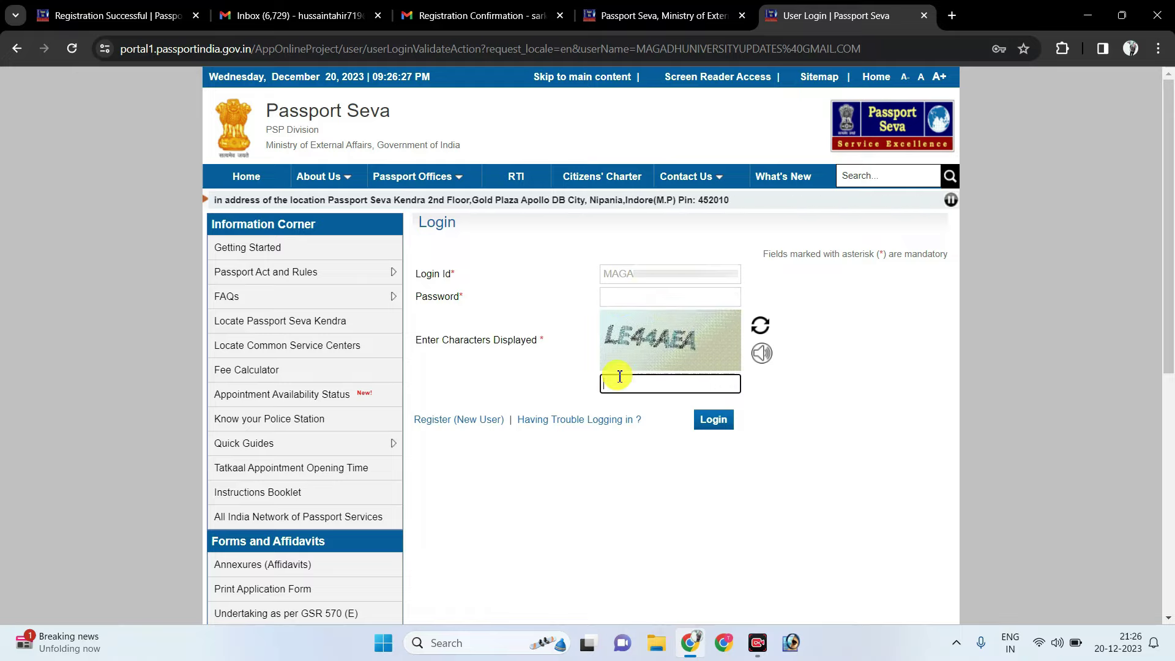
{"action": "left_click", "coordinate": [714, 422]}
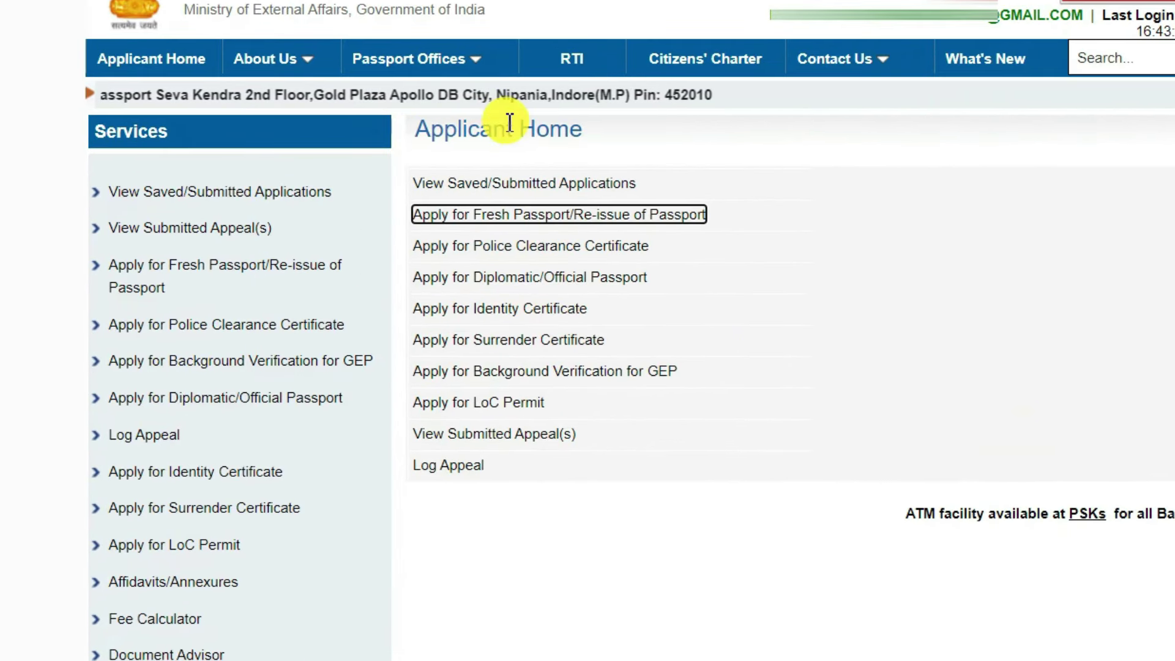
Open the online application form for a fresh passport or re-issue of passport.
{"action": "left_click_drag", "start_coordinate": [445, 130], "coordinate": [493, 130]}
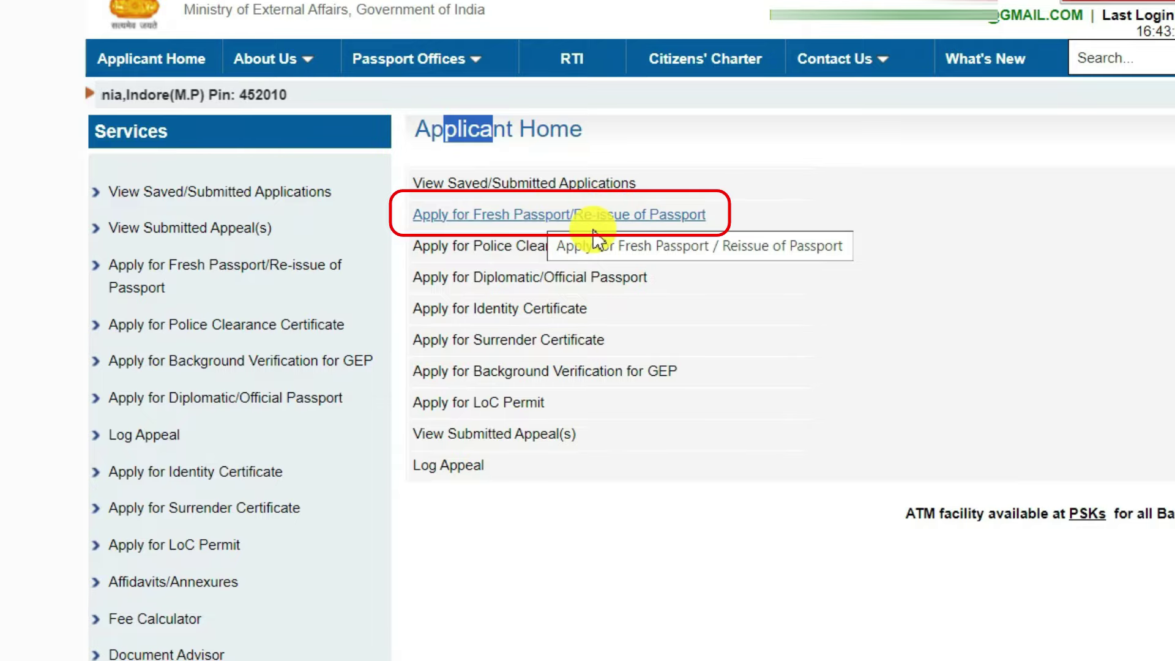
{"action": "left_click", "coordinate": [500, 219]}
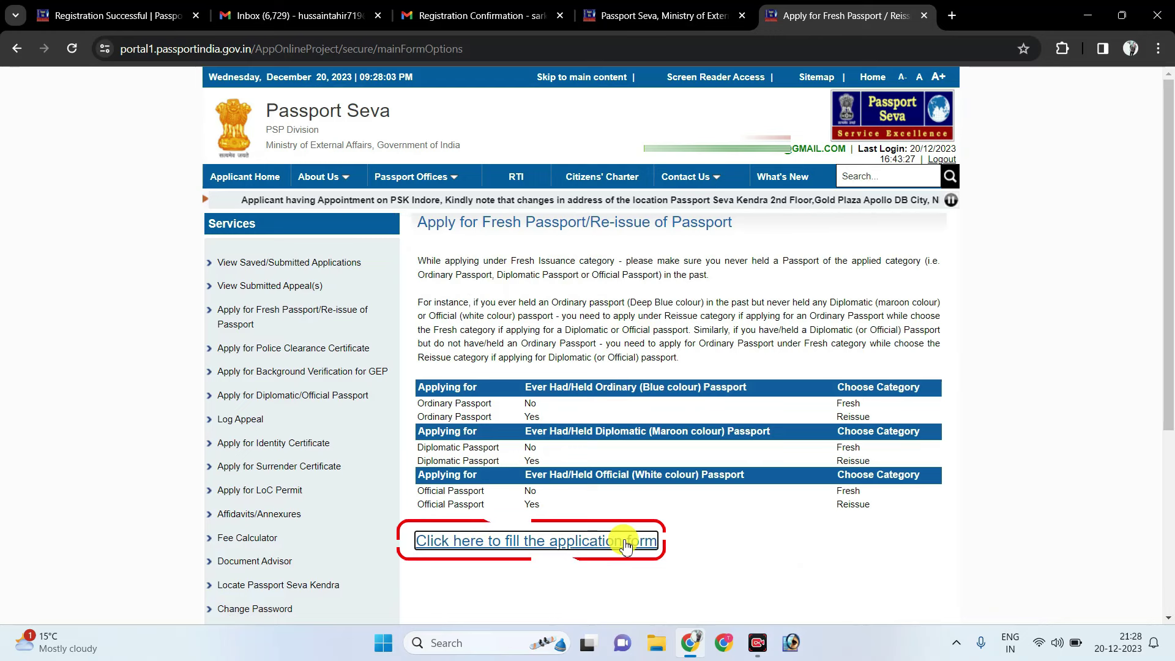
{"action": "left_click", "coordinate": [627, 544]}
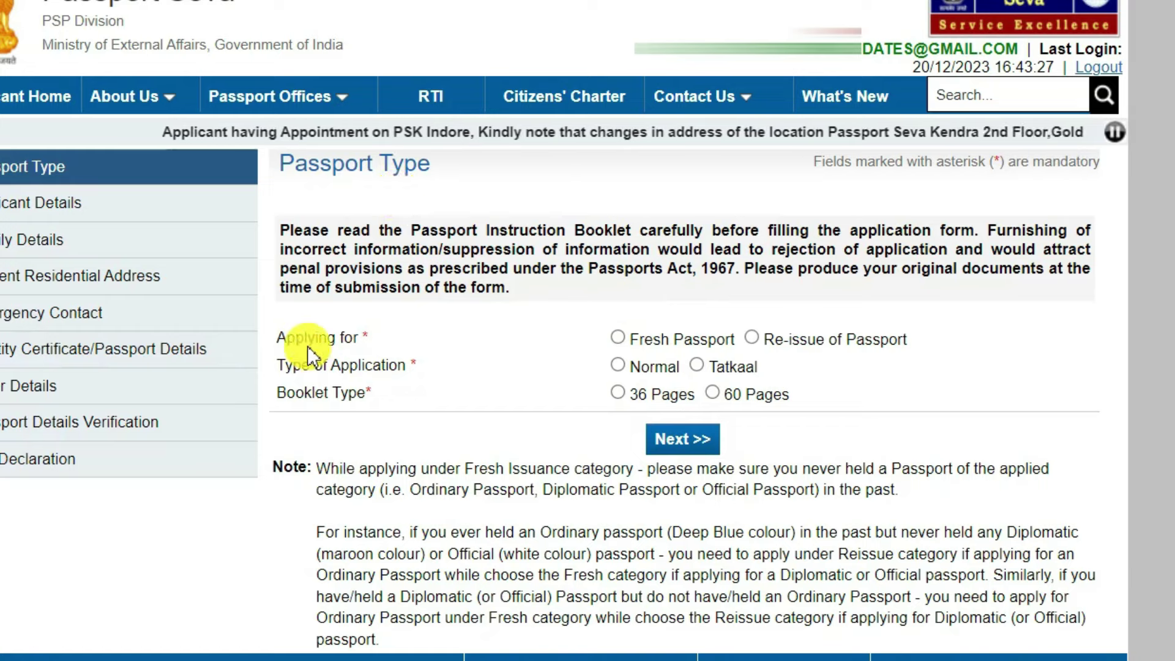
Set the passport type to Fresh Passport, Normal application and 36 Pages booklet, and continue to the applicant details.
{"action": "left_click", "coordinate": [617, 337]}
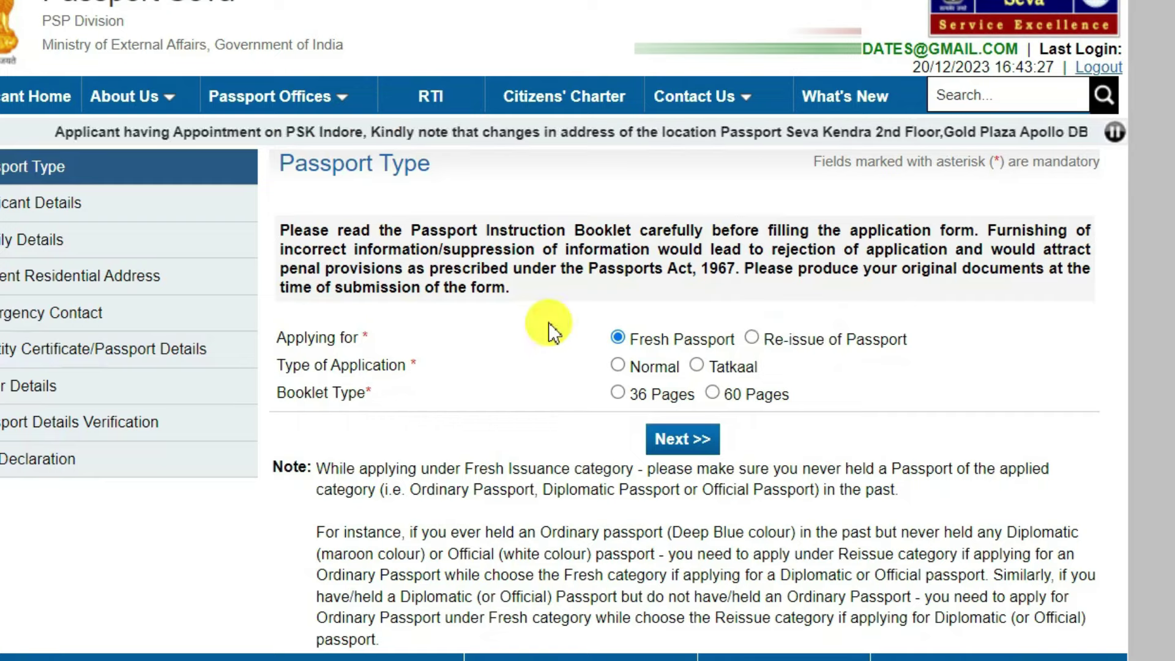
{"action": "left_click", "coordinate": [662, 370]}
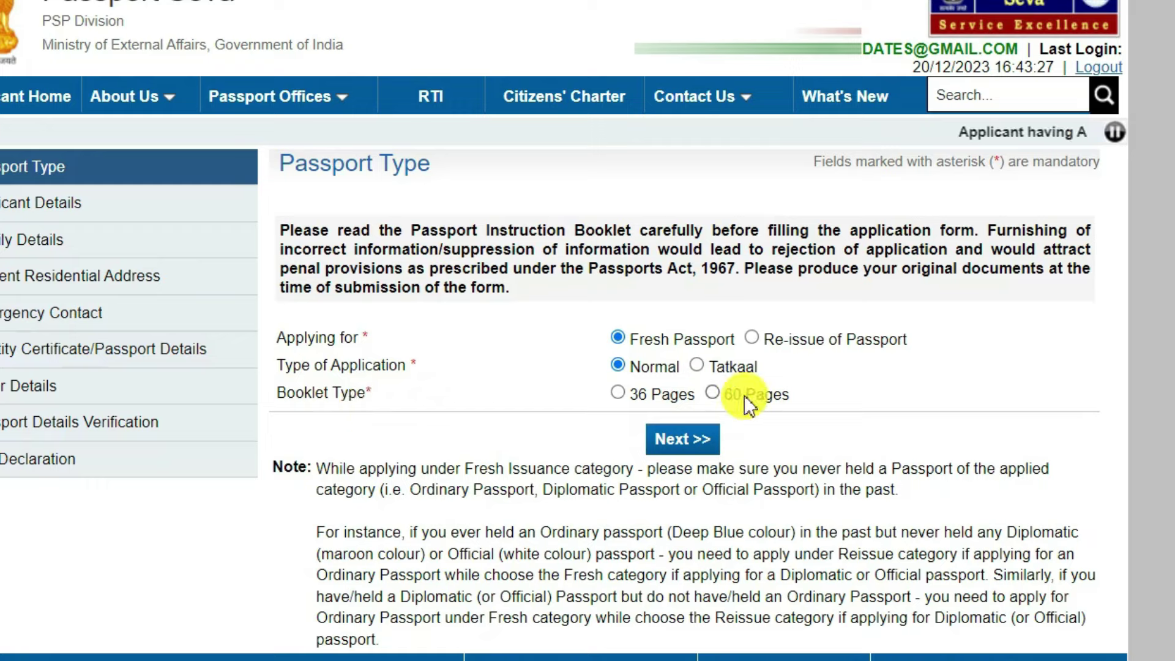
{"action": "left_click", "coordinate": [617, 393]}
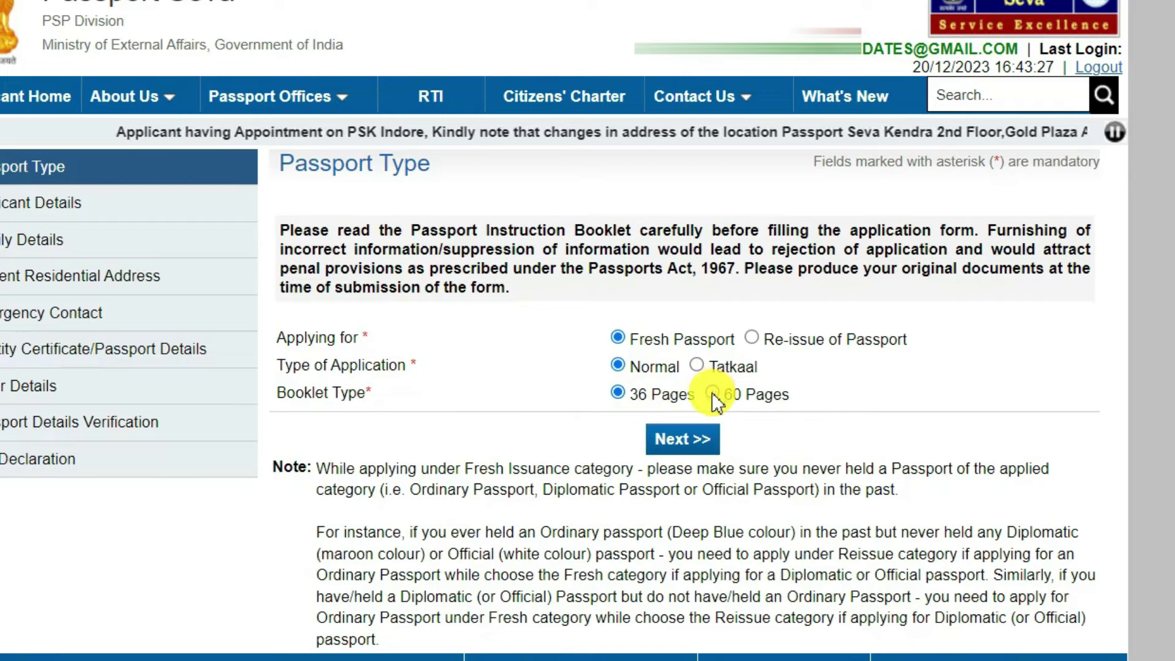
{"action": "left_click", "coordinate": [692, 441]}
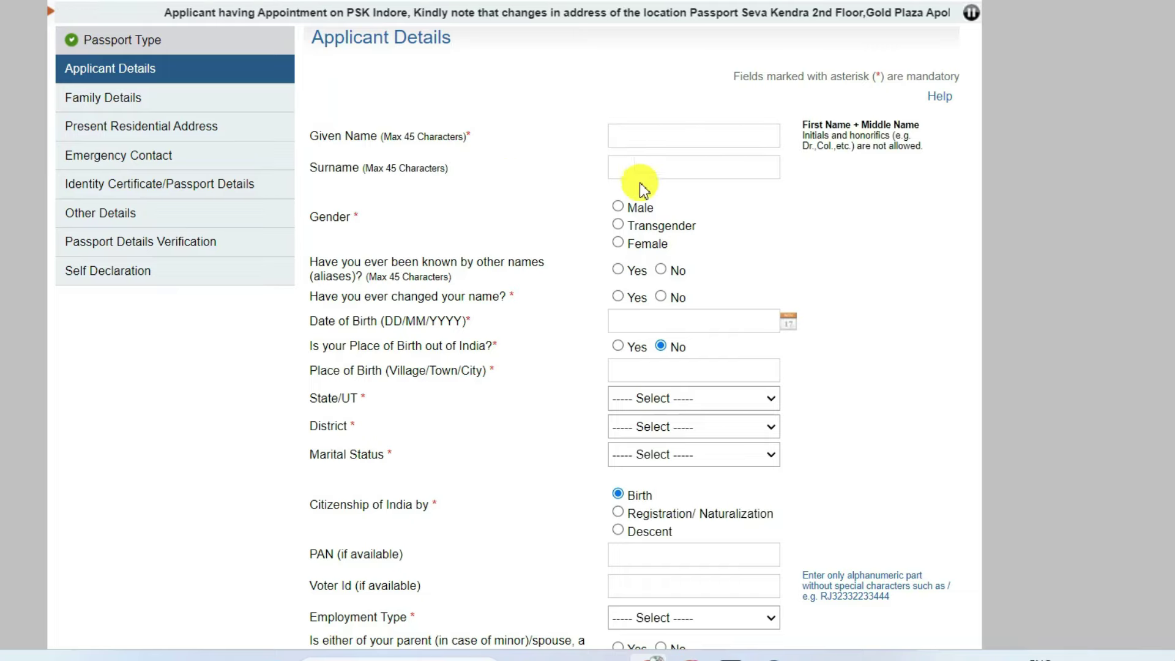
Set the gender to Male and answer No to both the other names (aliases) and the changed name questions.
{"action": "left_click", "coordinate": [646, 165]}
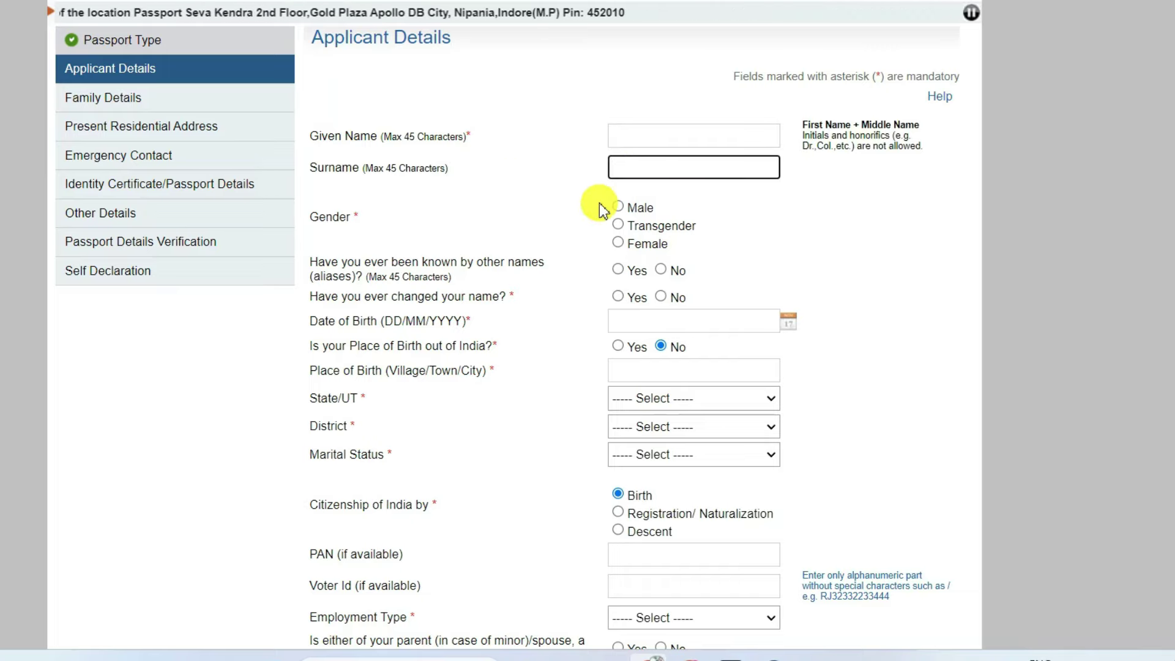
{"action": "left_click", "coordinate": [619, 205]}
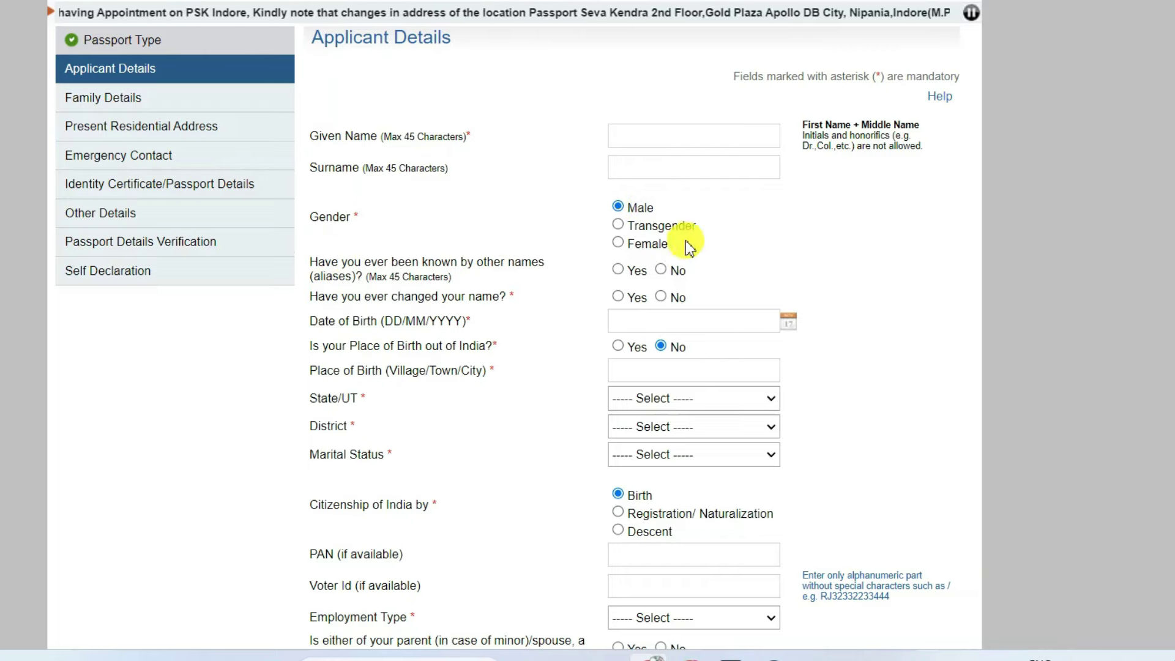
{"action": "left_click", "coordinate": [661, 269]}
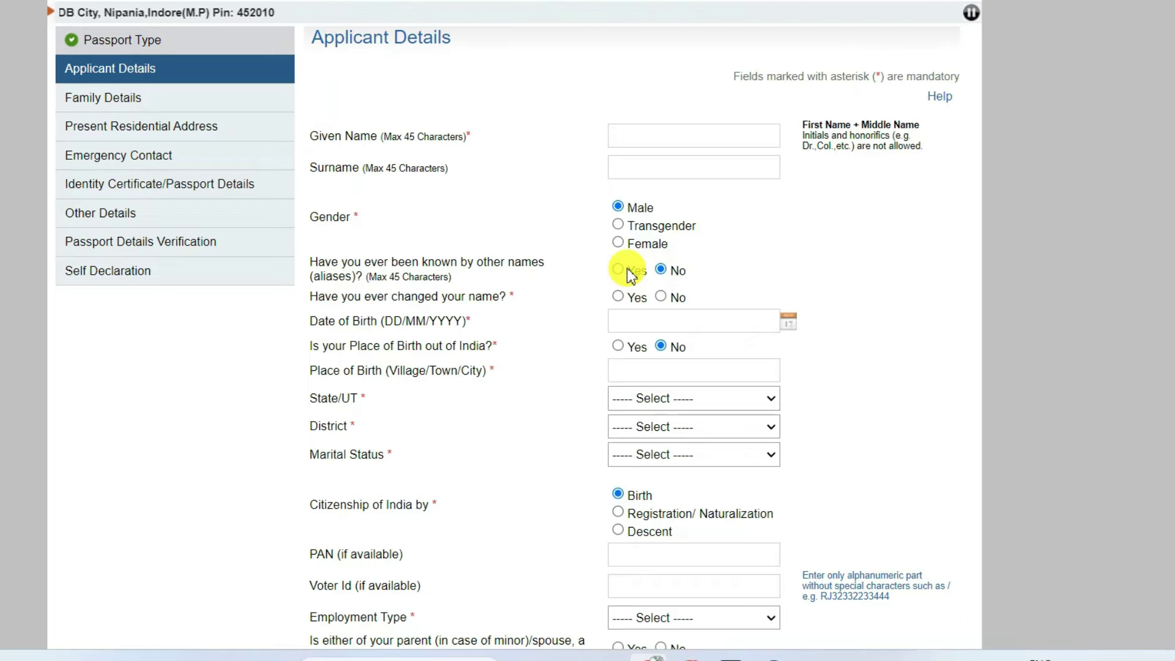
{"action": "left_click", "coordinate": [618, 270]}
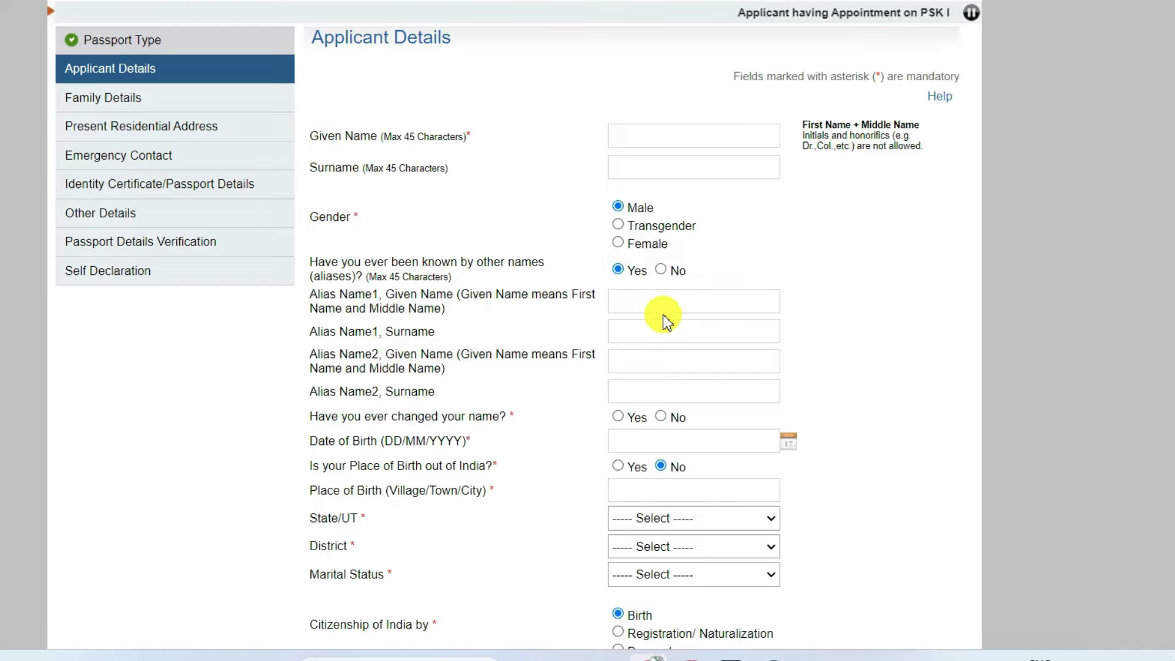
{"action": "left_click", "coordinate": [661, 270]}
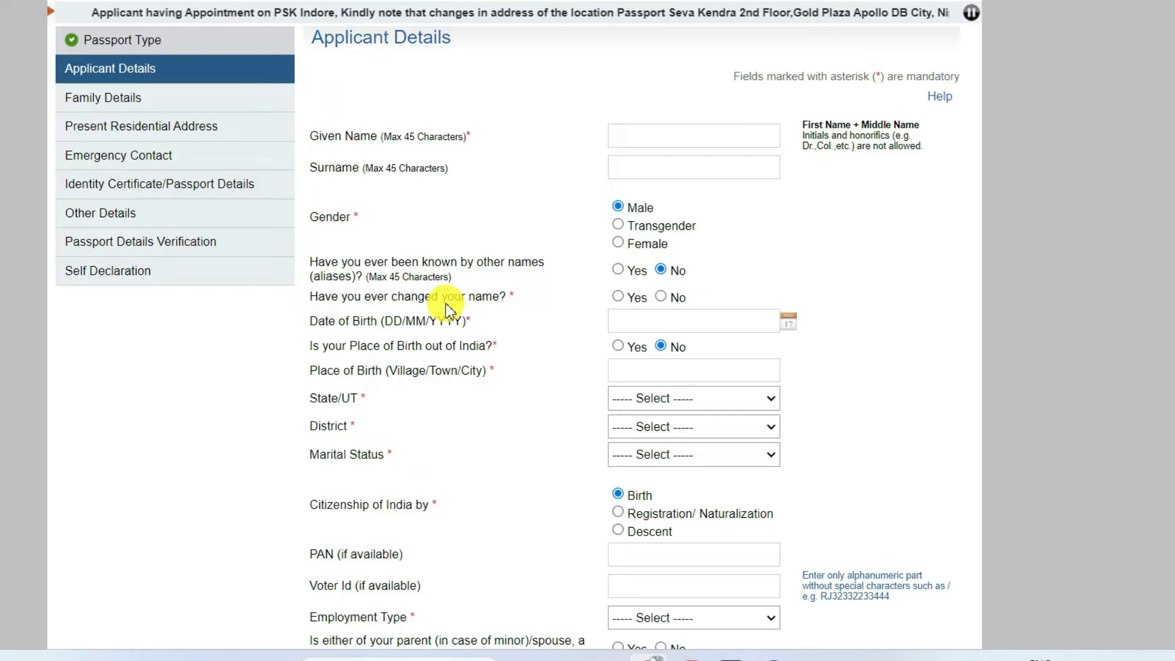
{"action": "left_click", "coordinate": [662, 299]}
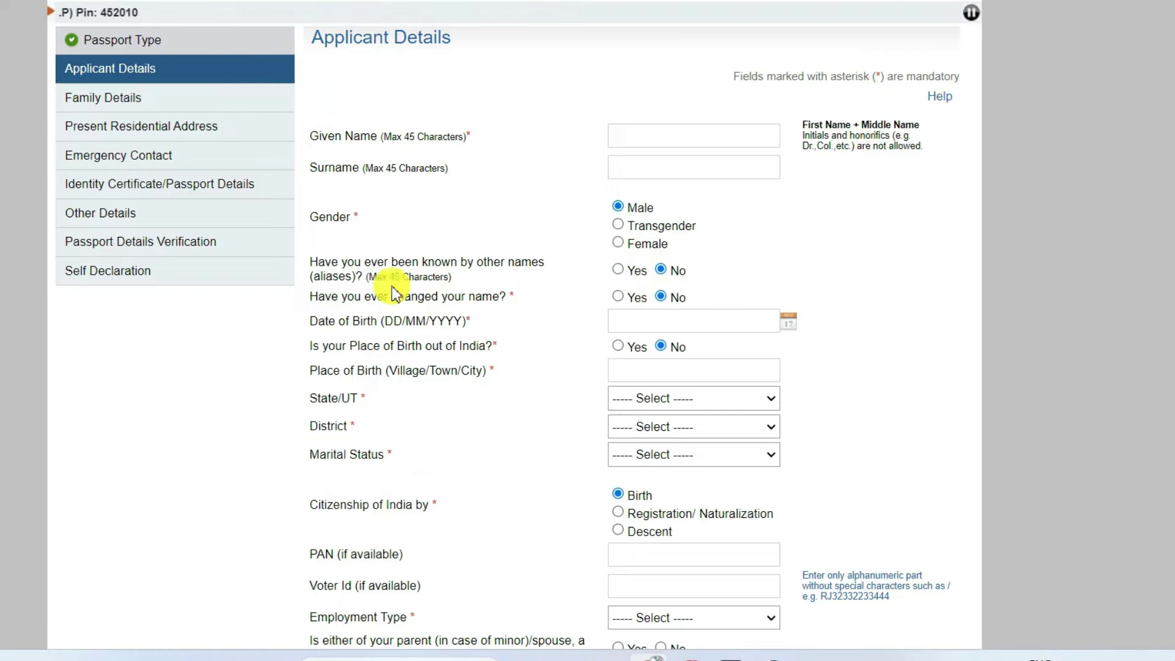
Inspect the date of birth calendar and the place of birth field, and answer No to birth outside India.
{"action": "left_click", "coordinate": [788, 319]}
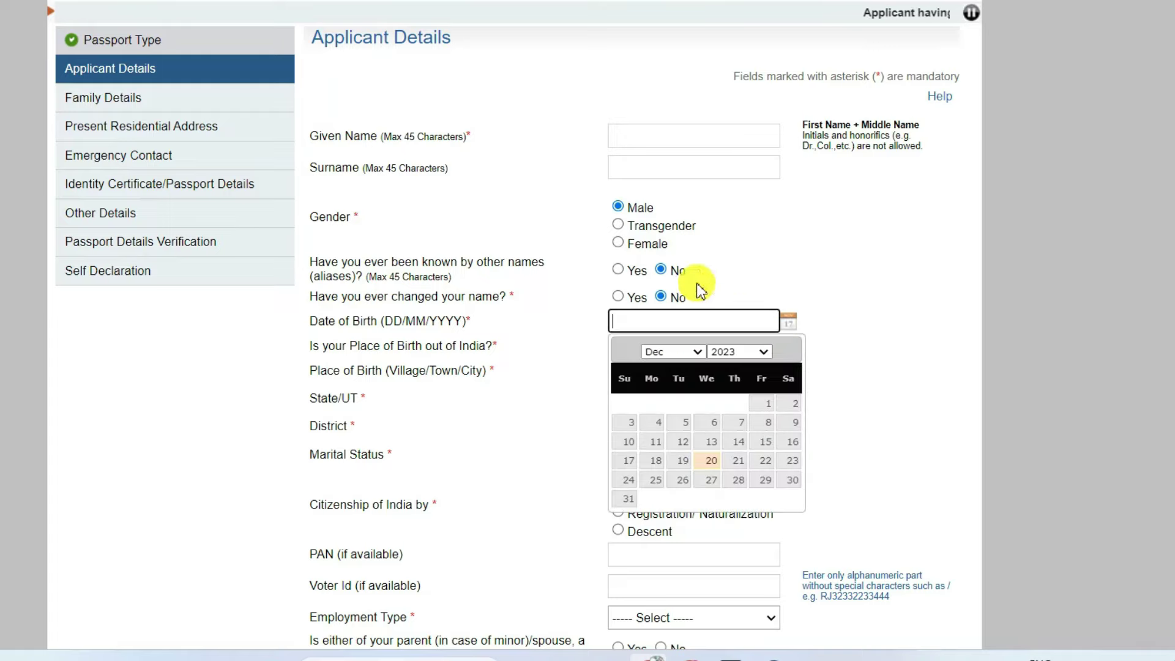
{"action": "left_click", "coordinate": [555, 315]}
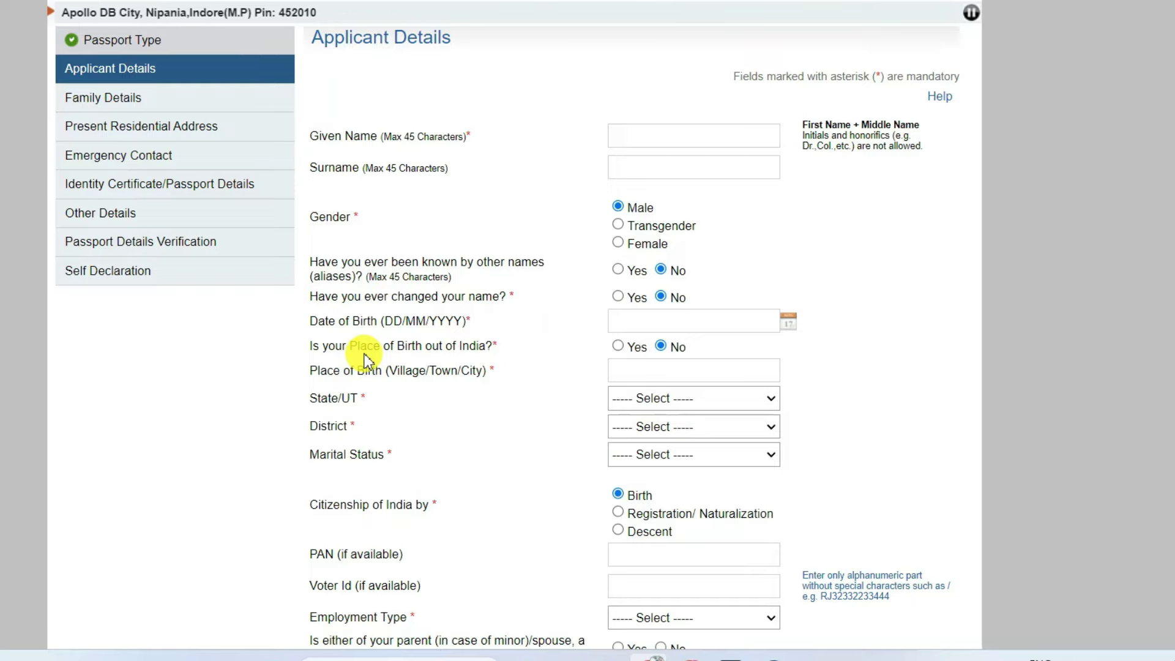
{"action": "left_click", "coordinate": [661, 347]}
{"action": "key", "text": "Tab"}
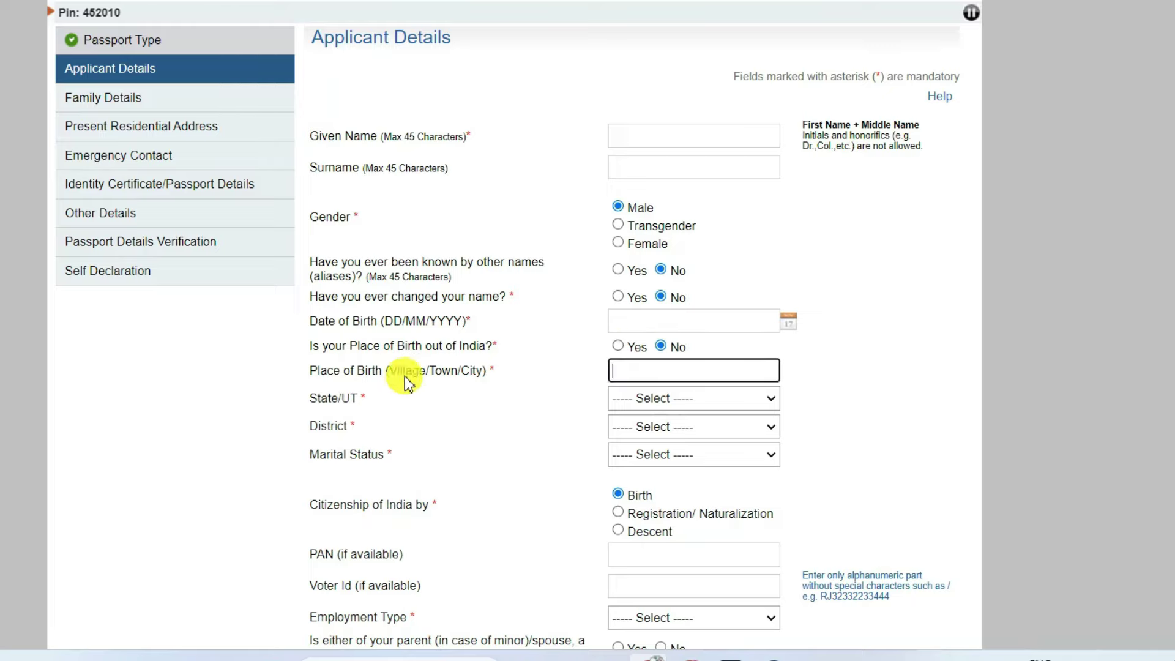
{"action": "left_click", "coordinate": [618, 371]}
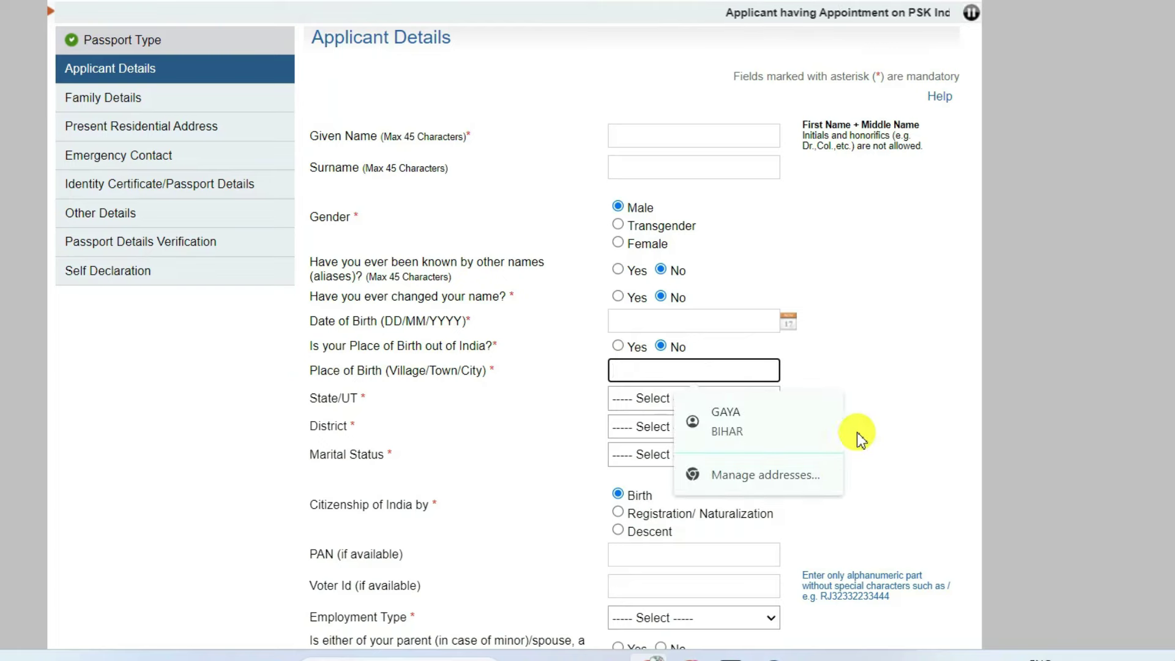
Set the birth state to Bihar, the district to Gaya and the marital status to Single.
{"action": "left_click", "coordinate": [642, 408]}
{"action": "key", "text": "b"}
{"action": "key", "text": "Return"}
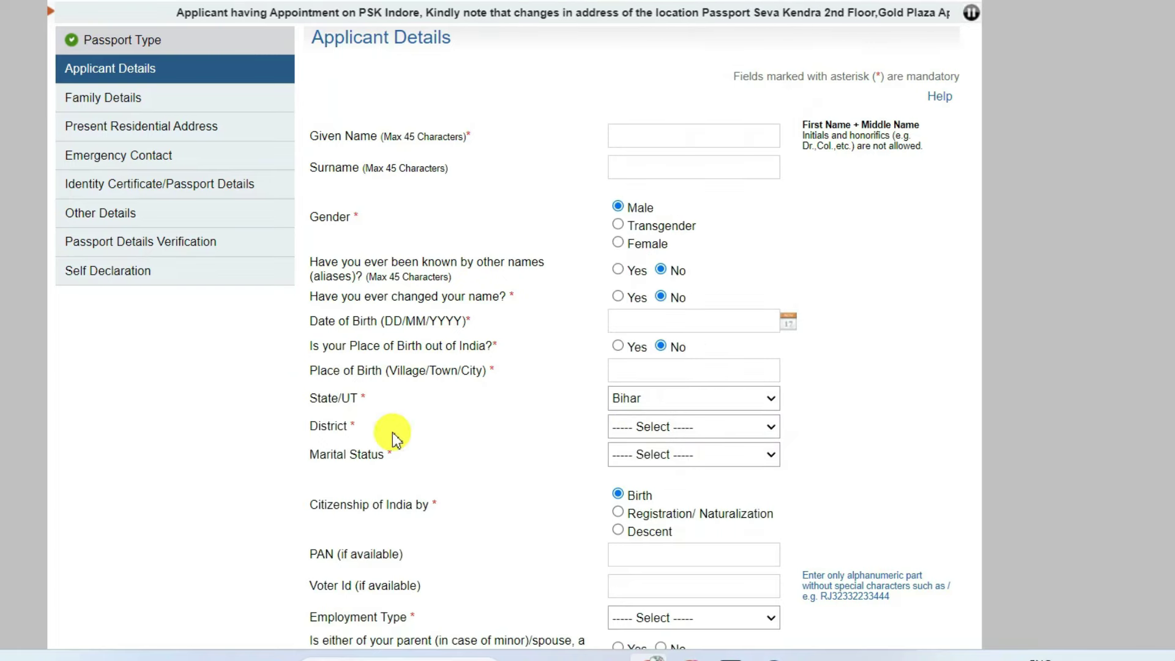
{"action": "left_click", "coordinate": [649, 427]}
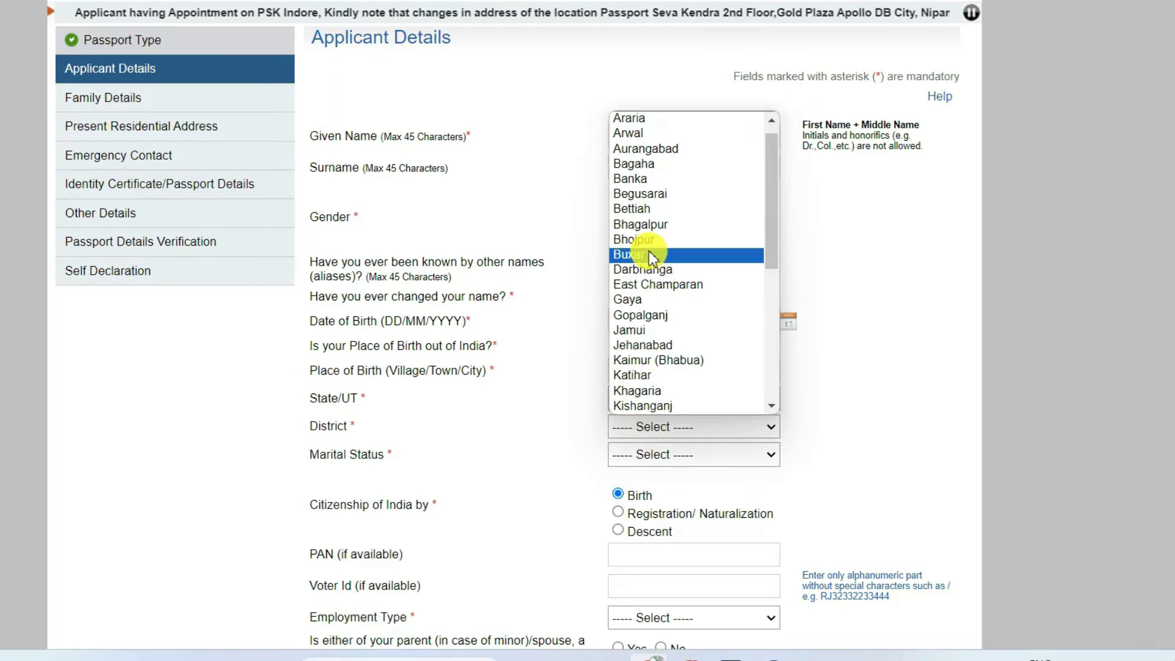
{"action": "left_click", "coordinate": [643, 300]}
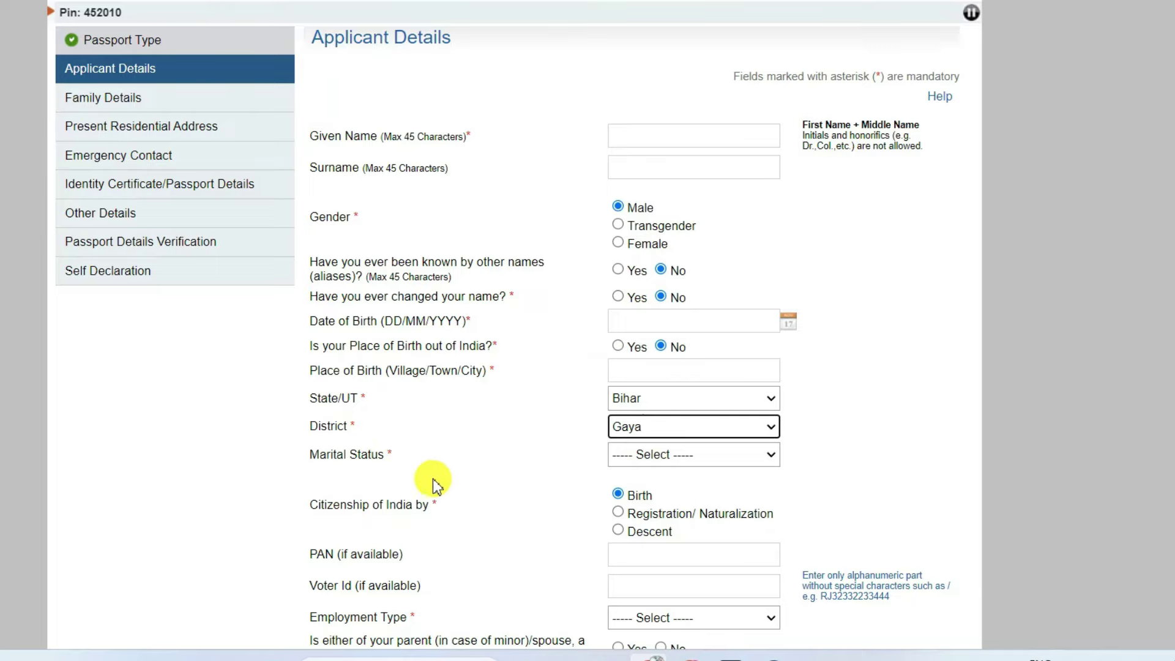
{"action": "left_click", "coordinate": [660, 453]}
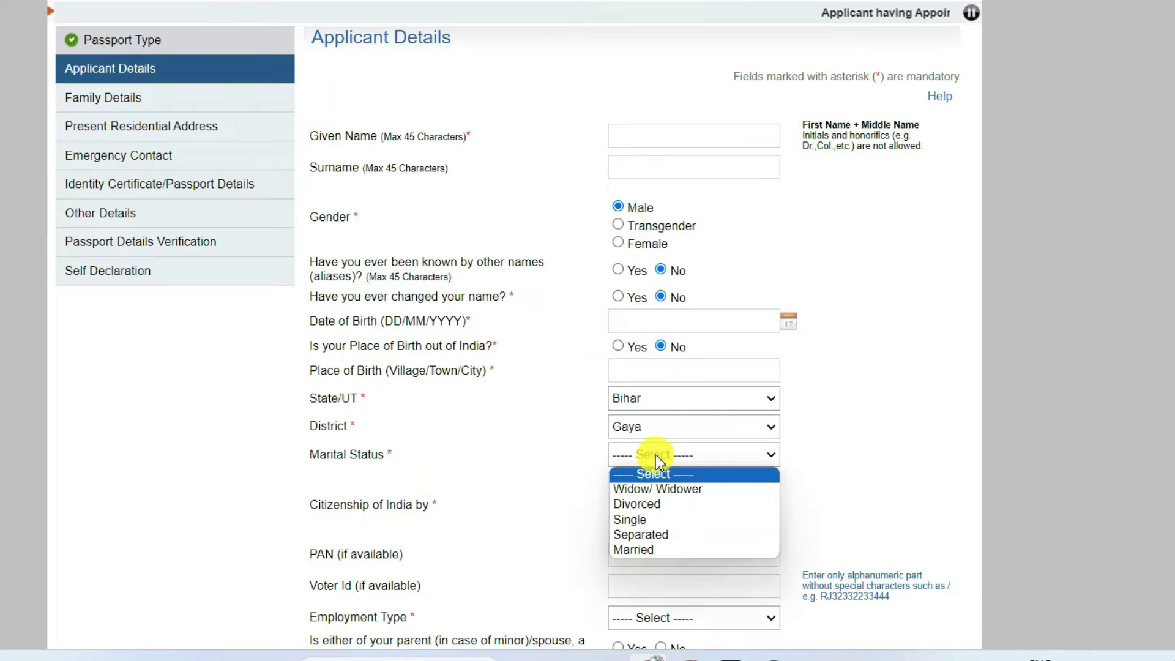
{"action": "left_click", "coordinate": [643, 527]}
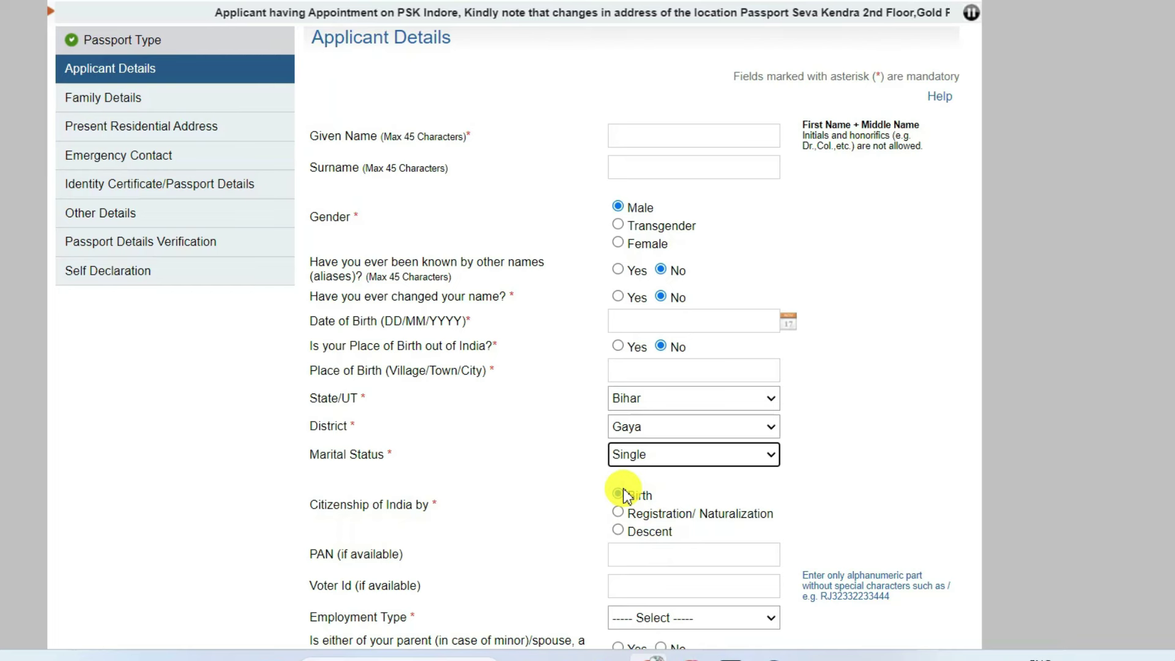
Review the optional PAN and Voter Id fields and the citizenship question in the applicant details.
{"action": "scroll", "coordinate": [559, 189], "scroll_direction": "down", "scroll_amount": 5}
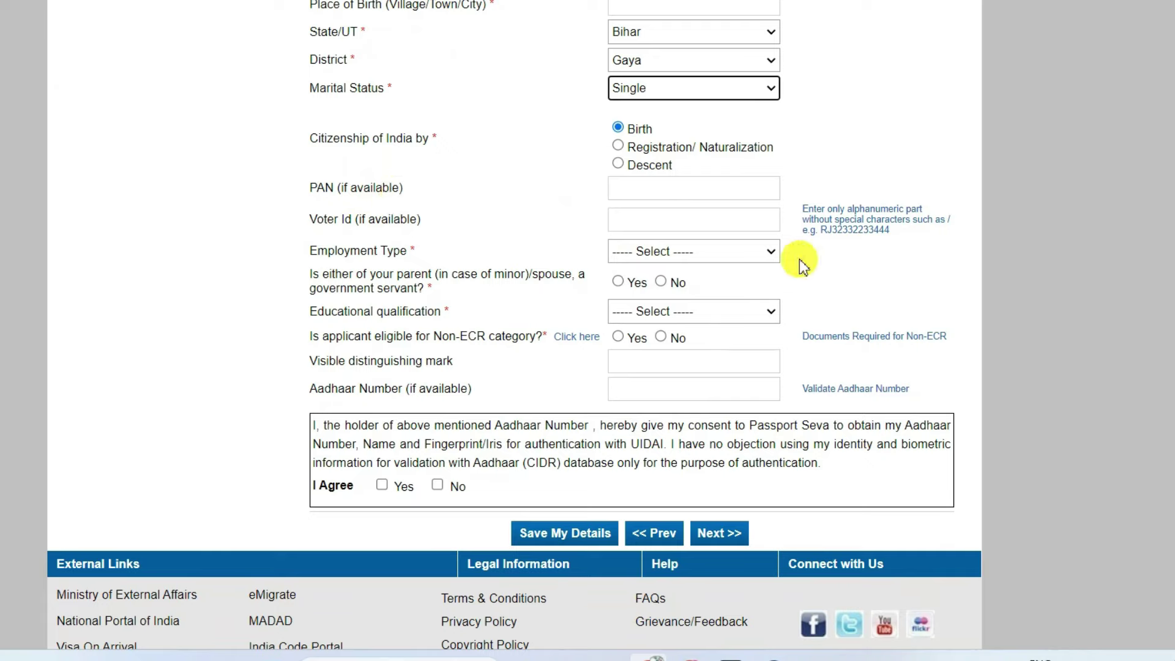
{"action": "left_click", "coordinate": [695, 191]}
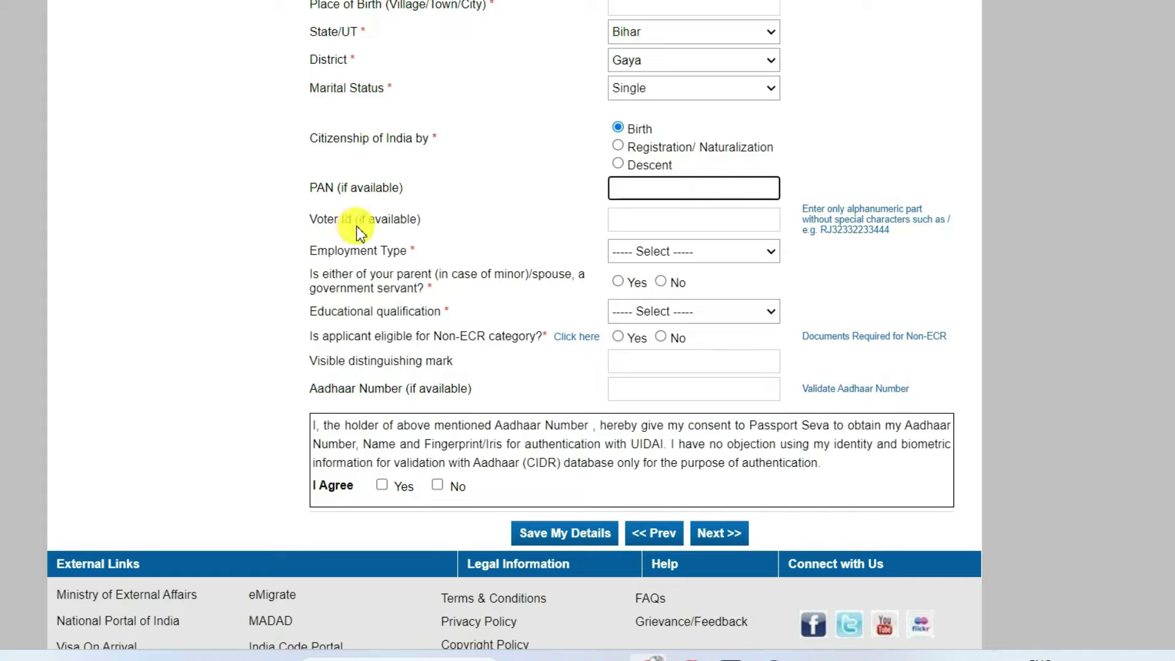
{"action": "left_click", "coordinate": [662, 214]}
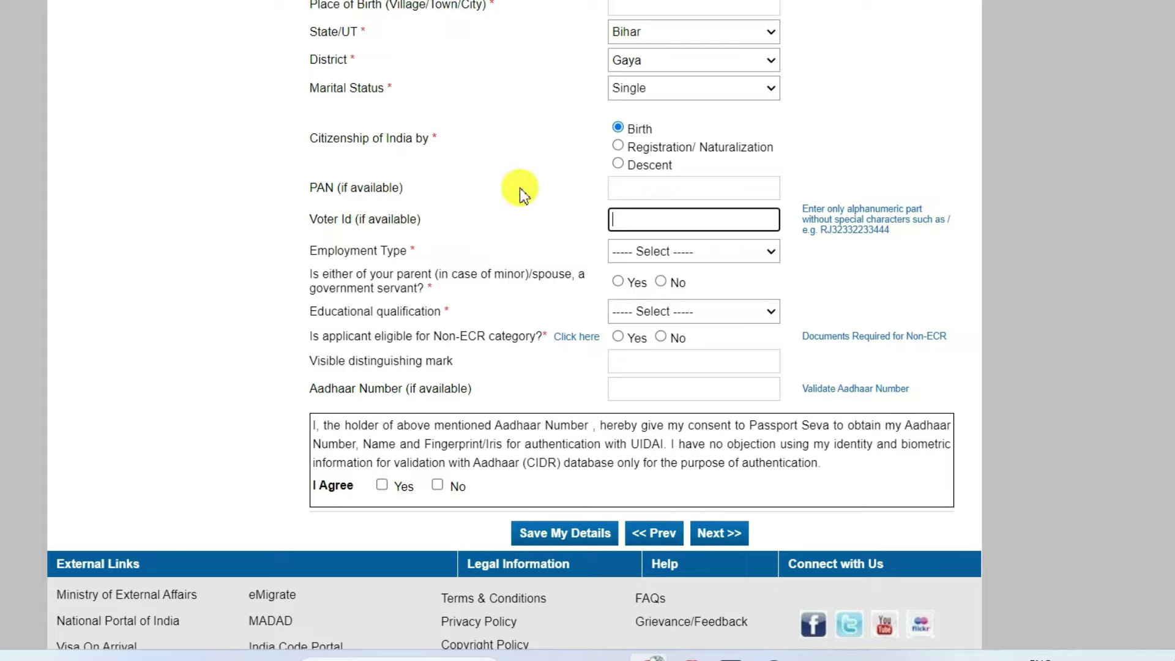
{"action": "left_click", "coordinate": [432, 142]}
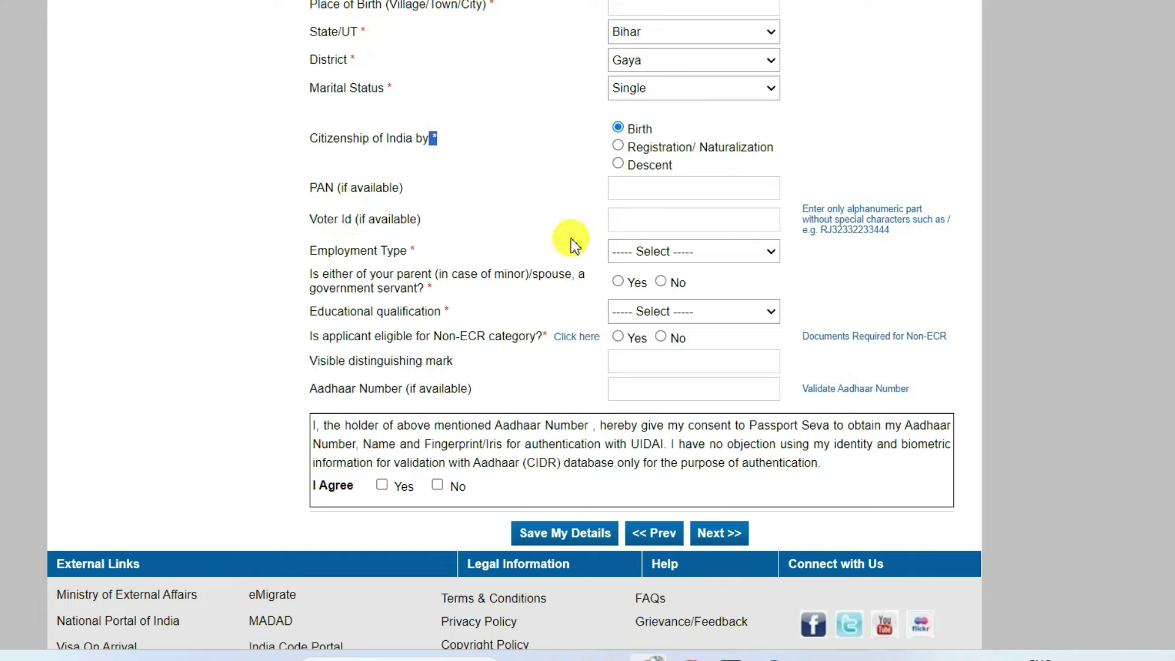
Set the employment type to Private and answer No to the parent or spouse government servant question.
{"action": "left_click", "coordinate": [627, 251]}
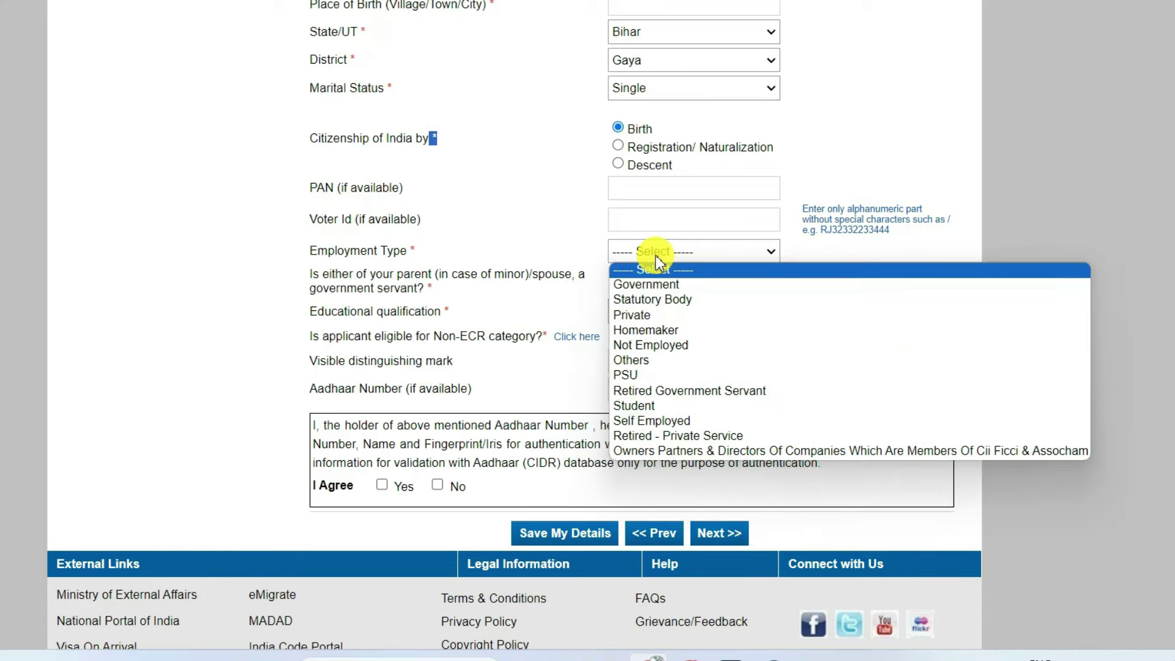
{"action": "left_click", "coordinate": [643, 312]}
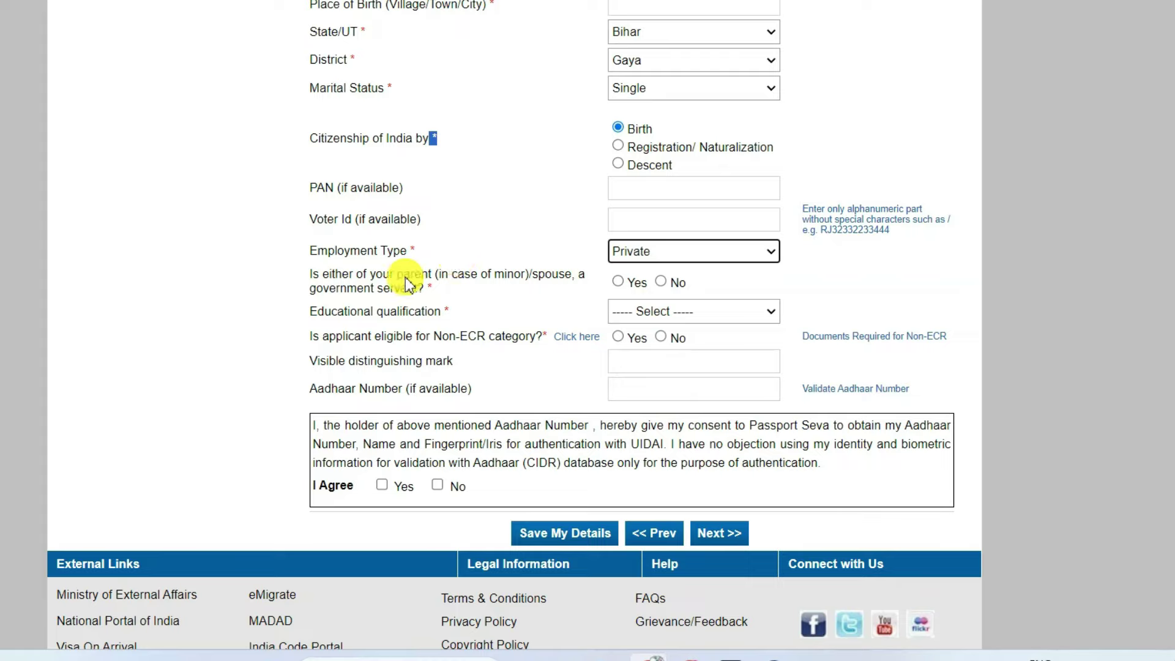
{"action": "left_click", "coordinate": [664, 283]}
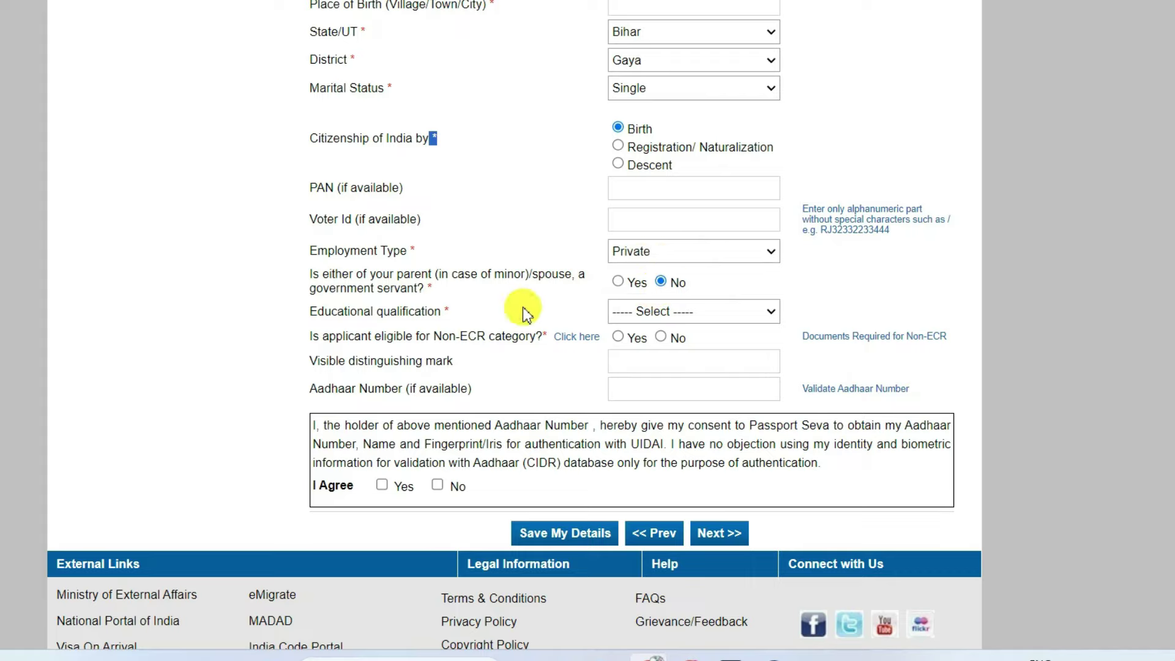
Set the applicant's educational qualification to 10th Pass And Above.
{"action": "left_click", "coordinate": [707, 313]}
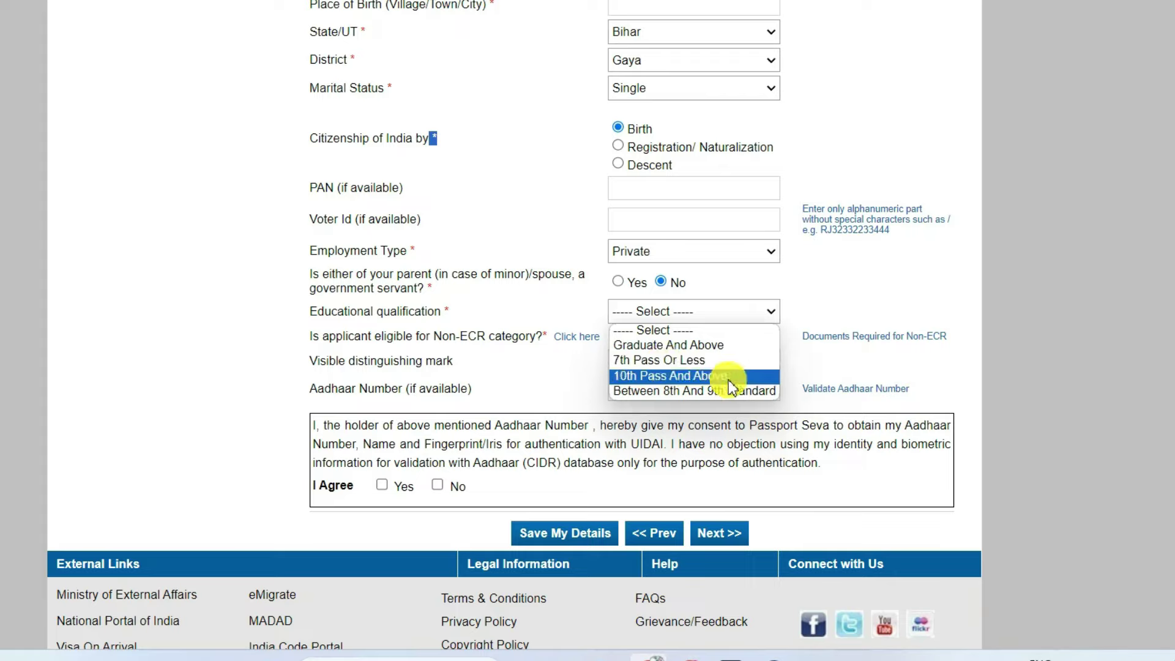
{"action": "left_click", "coordinate": [662, 375]}
{"action": "scroll", "coordinate": [633, 216], "scroll_direction": "down", "scroll_amount": 2}
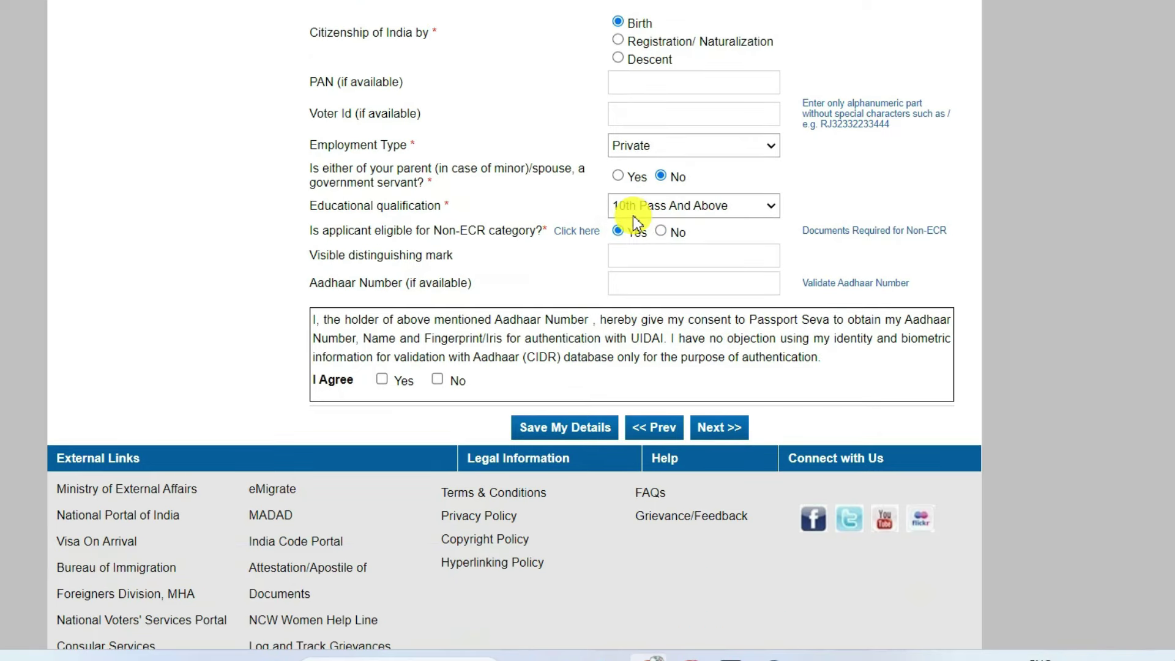
{"action": "left_click", "coordinate": [643, 208]}
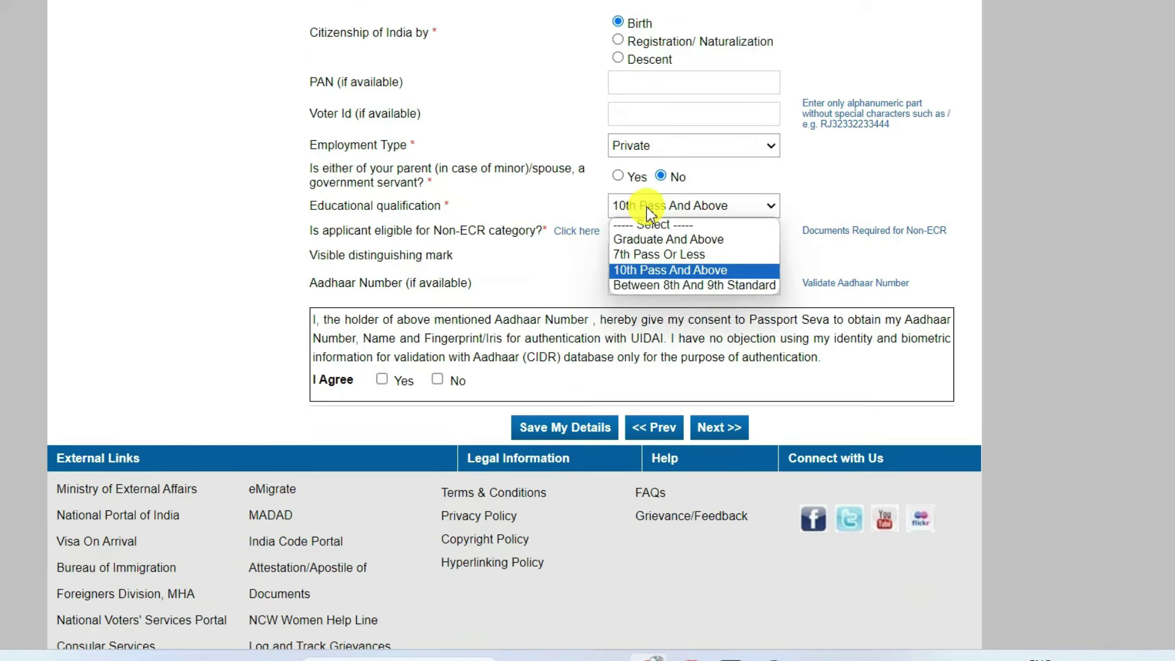
{"action": "left_click", "coordinate": [649, 273]}
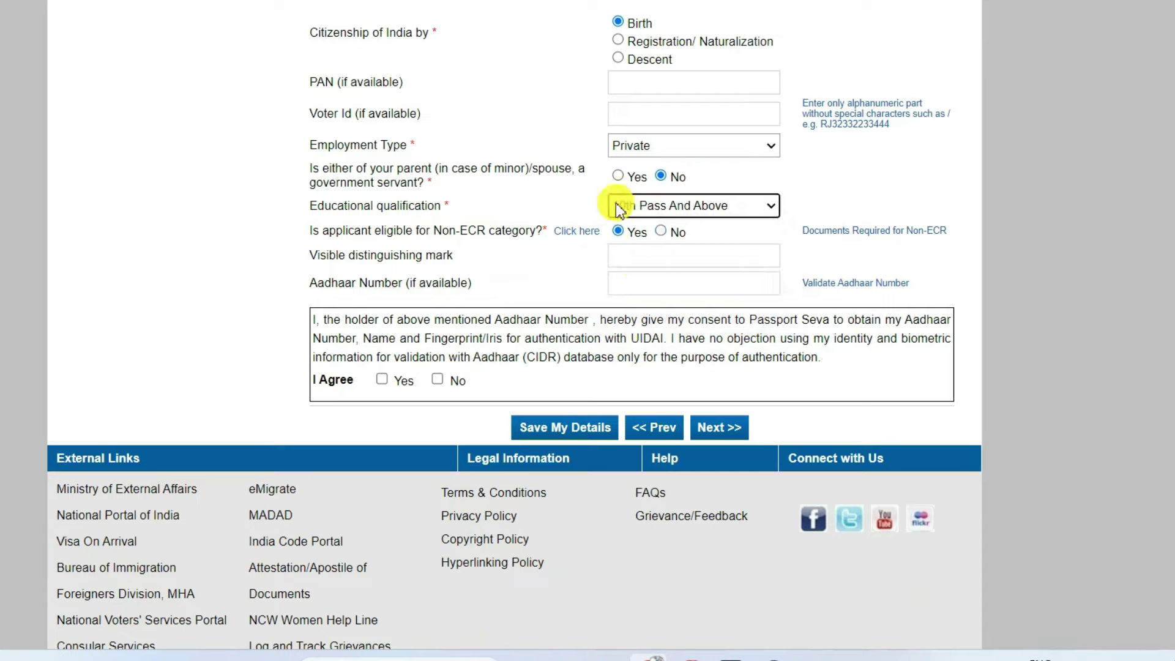
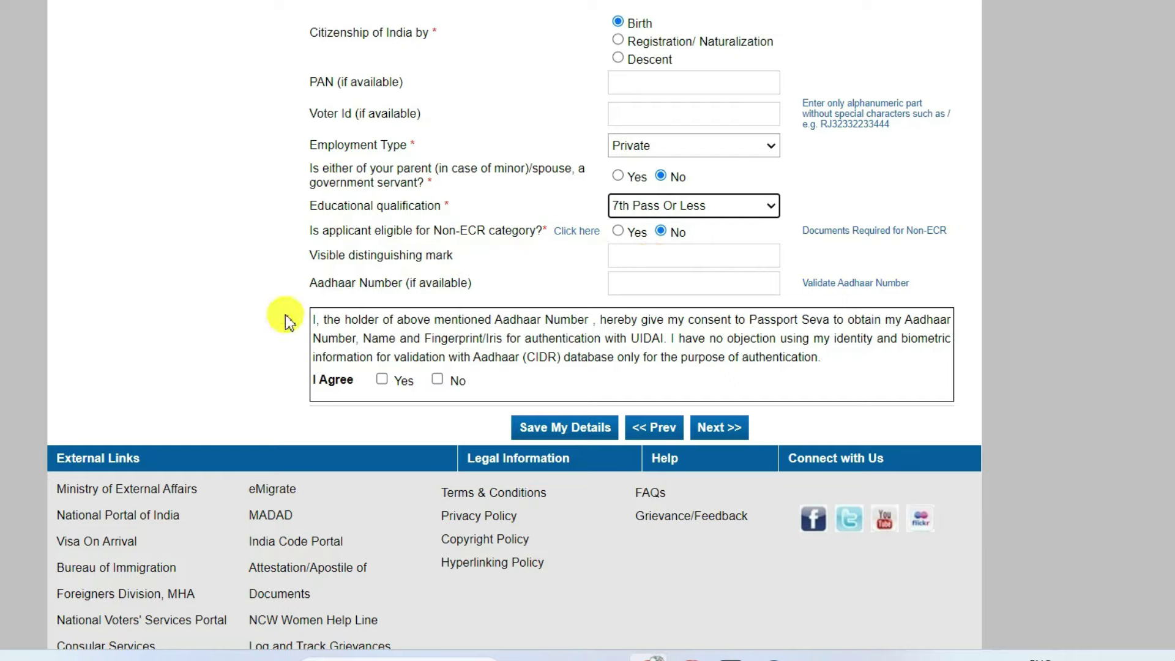
Agree to the Aadhaar authentication consent with Yes and continue to the family details.
{"action": "left_click", "coordinate": [631, 284]}
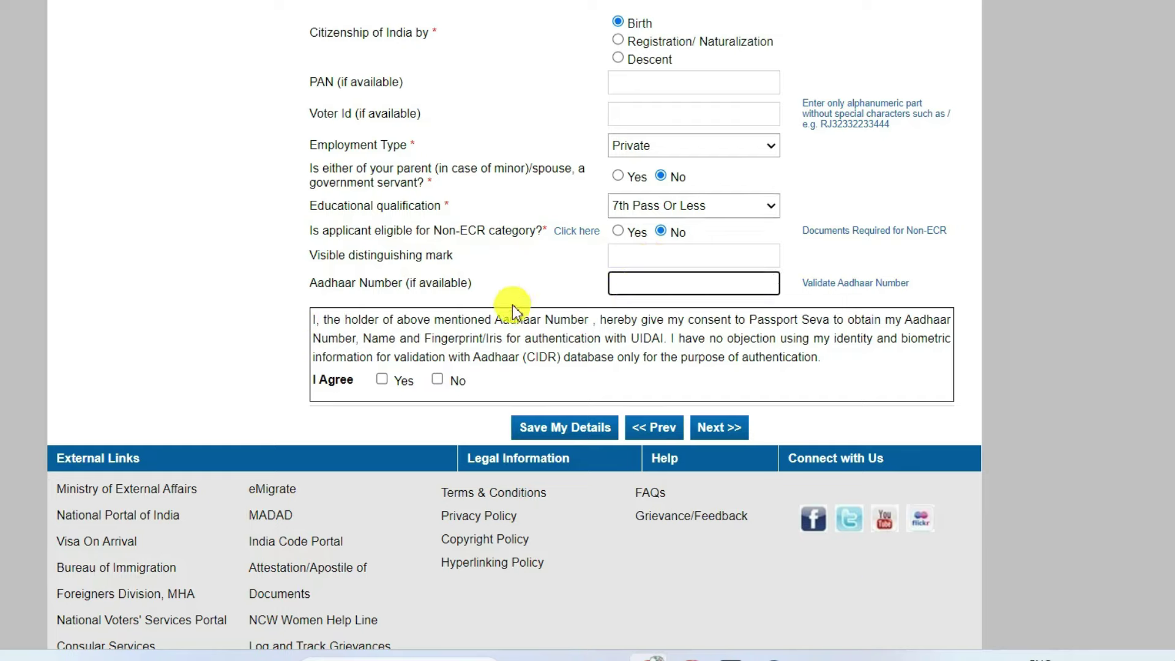
{"action": "left_click", "coordinate": [382, 380]}
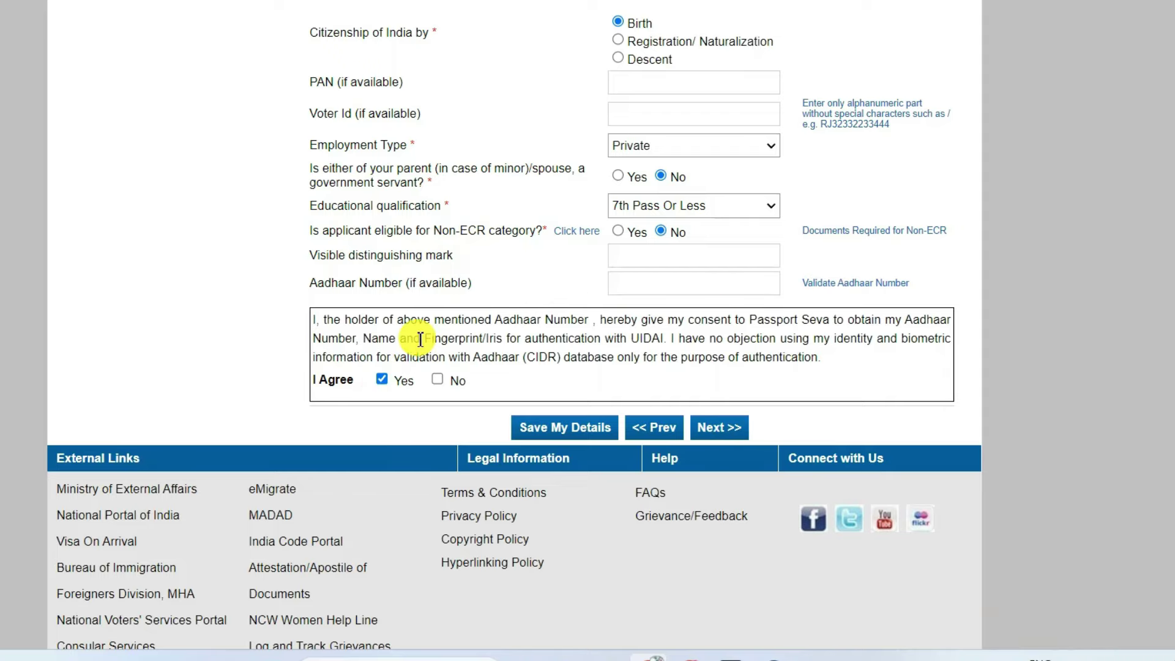
{"action": "left_click", "coordinate": [735, 436]}
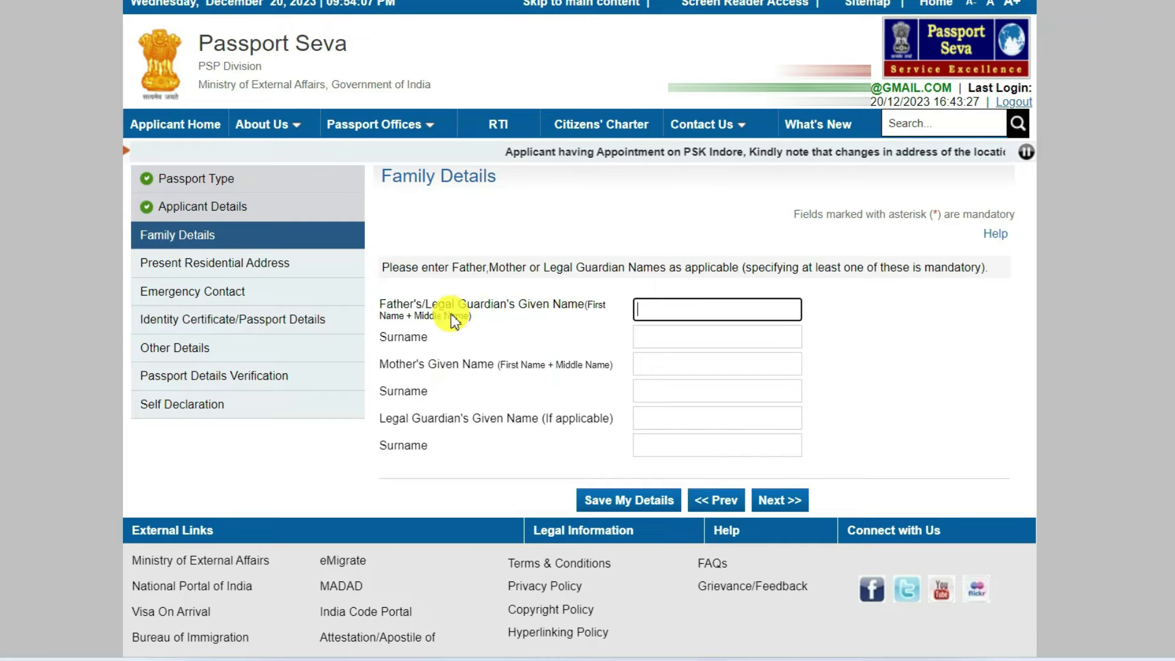
Go through the father's and mother's given name and surname fields, and continue to the present residential address.
{"action": "left_click", "coordinate": [643, 306]}
{"action": "left_click", "coordinate": [612, 331]}
{"action": "left_click", "coordinate": [638, 343]}
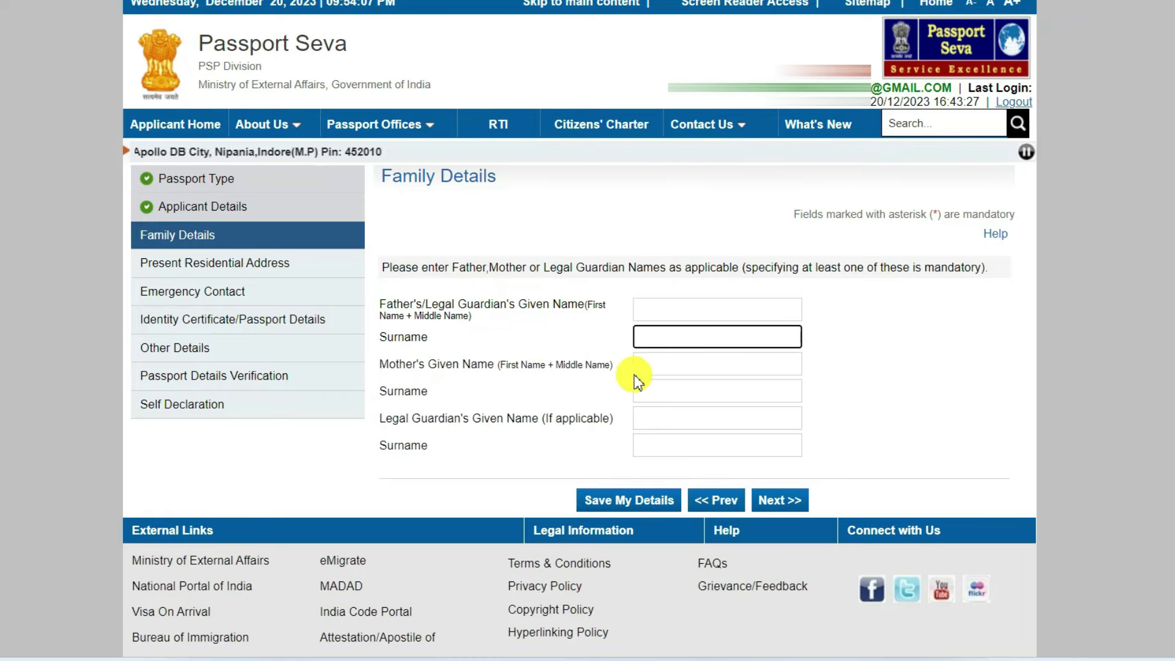
{"action": "left_click", "coordinate": [643, 365]}
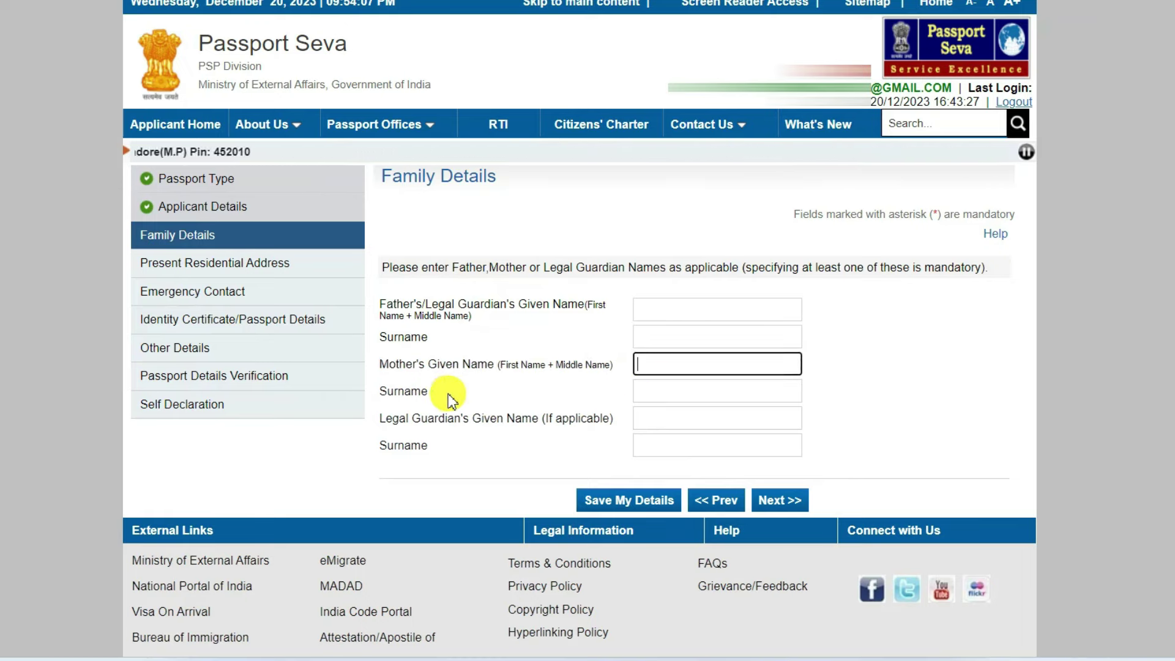
{"action": "left_click", "coordinate": [674, 392]}
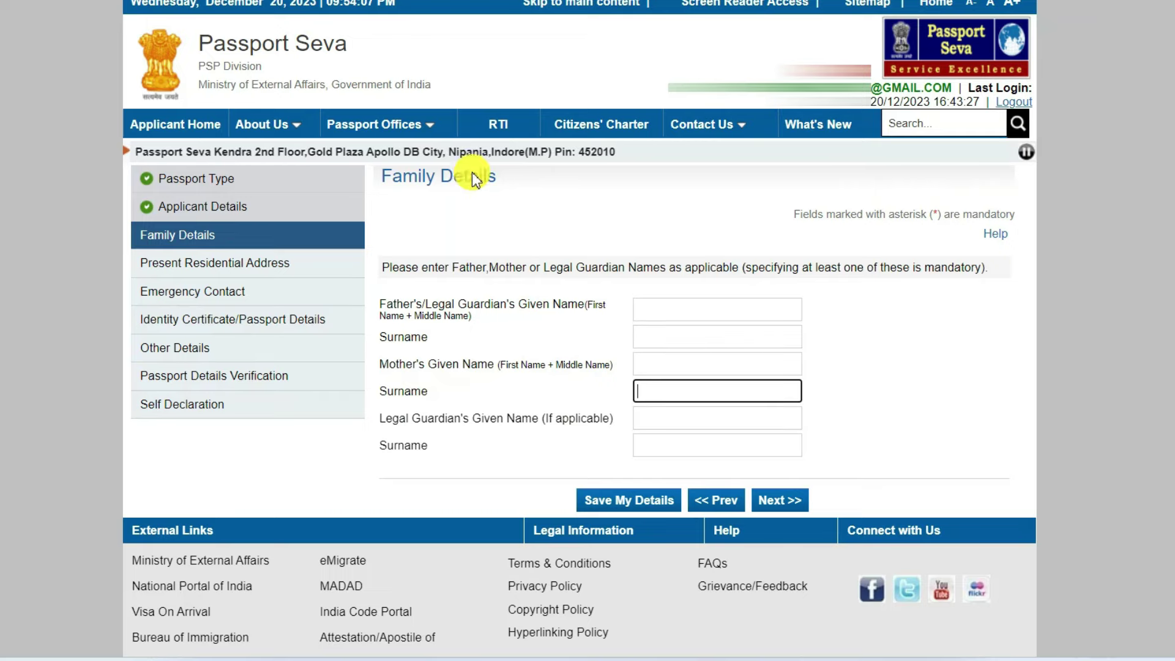
{"action": "left_click", "coordinate": [788, 505]}
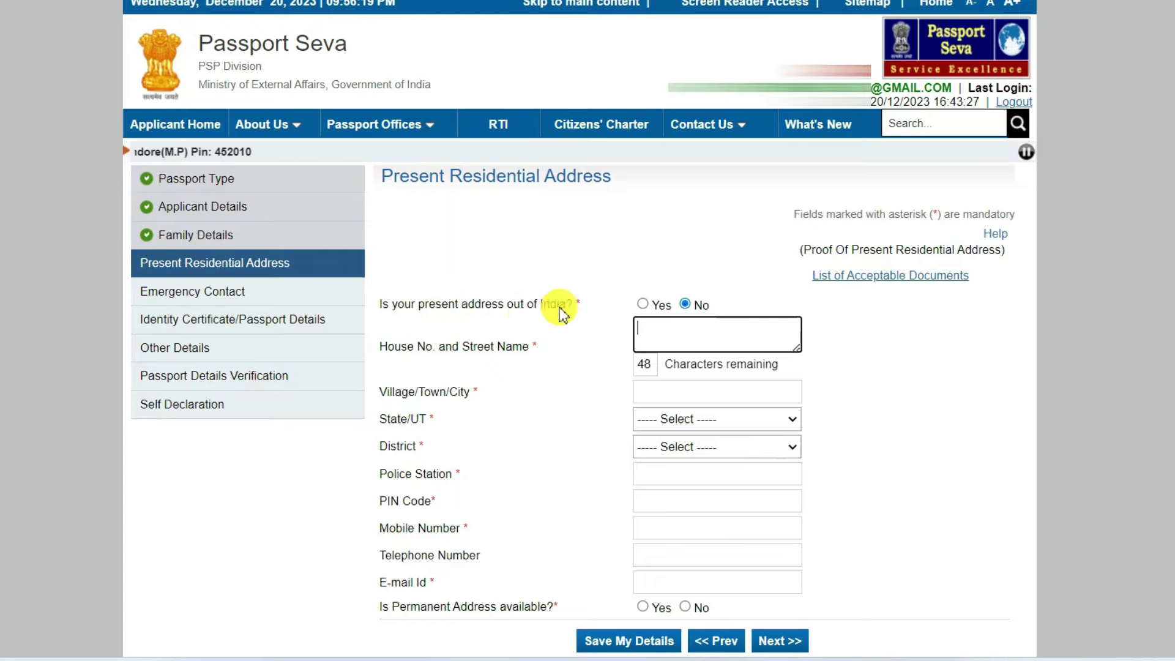
Answer No to present address out of India and fill in the applicant's house, street and village details.
{"action": "left_click", "coordinate": [686, 305]}
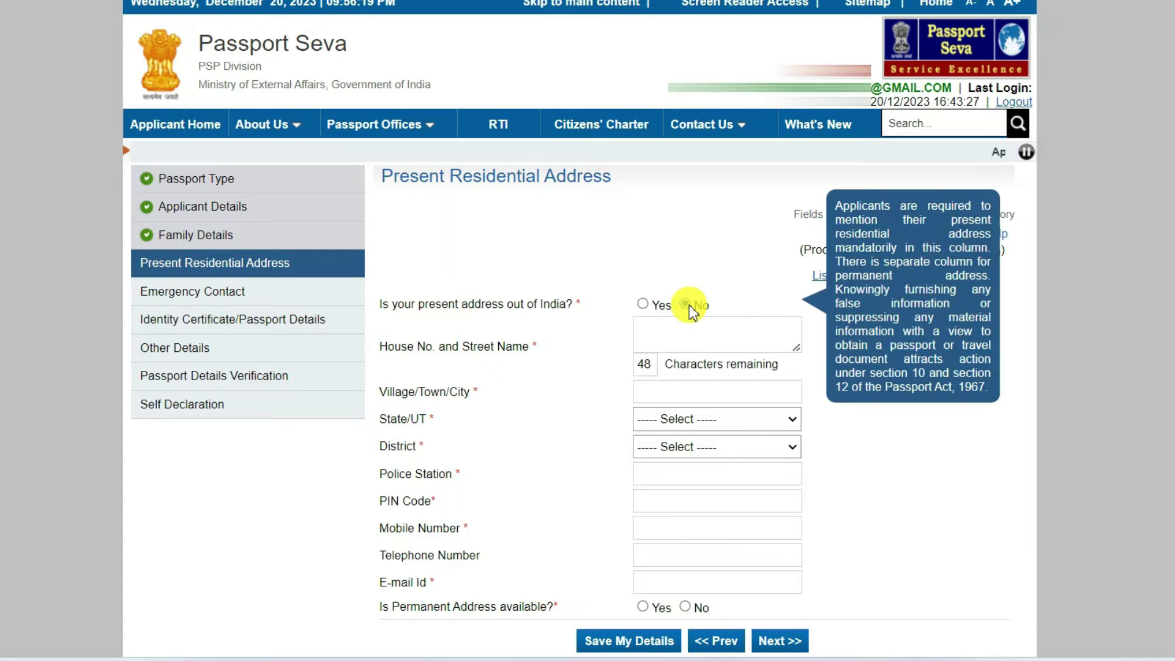
{"action": "left_click", "coordinate": [651, 335]}
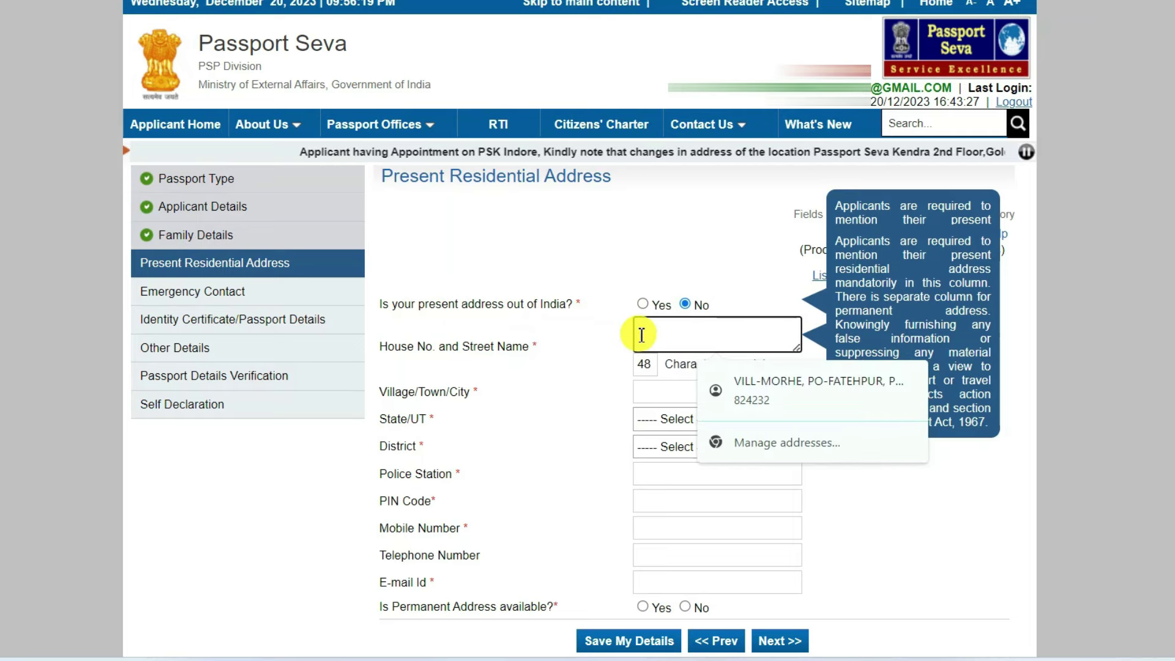
{"action": "left_click", "coordinate": [765, 390]}
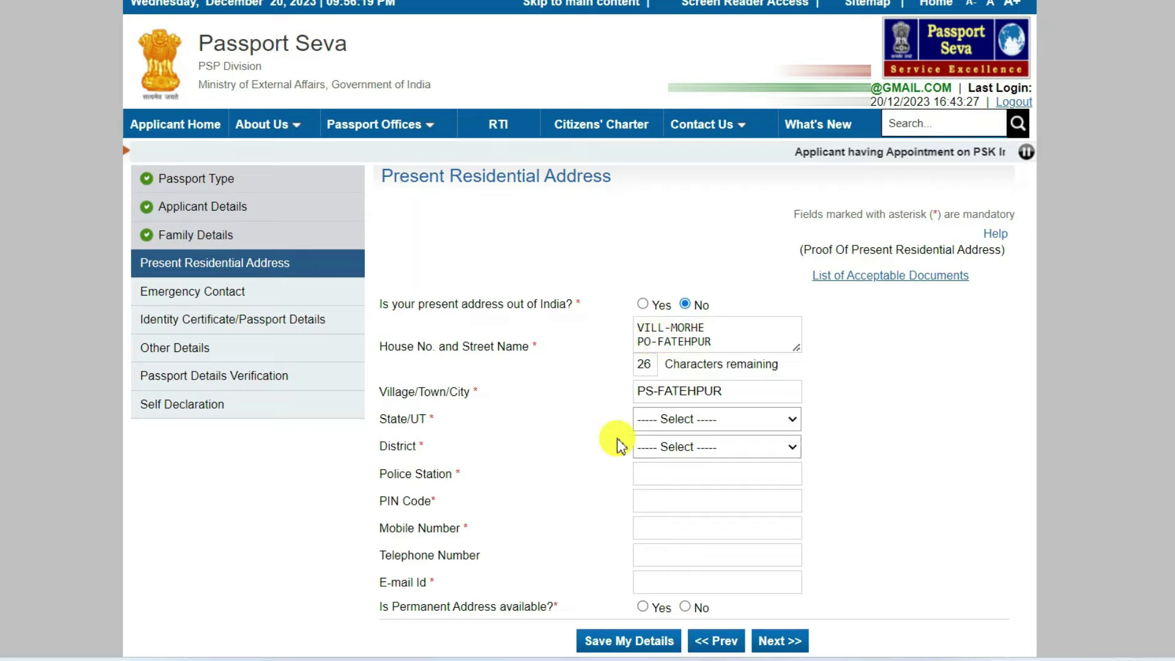
Set the present address state to Bihar and the district to Gaya, and choose the applicant's police station.
{"action": "left_click", "coordinate": [663, 419]}
{"action": "left_click", "coordinate": [658, 193]}
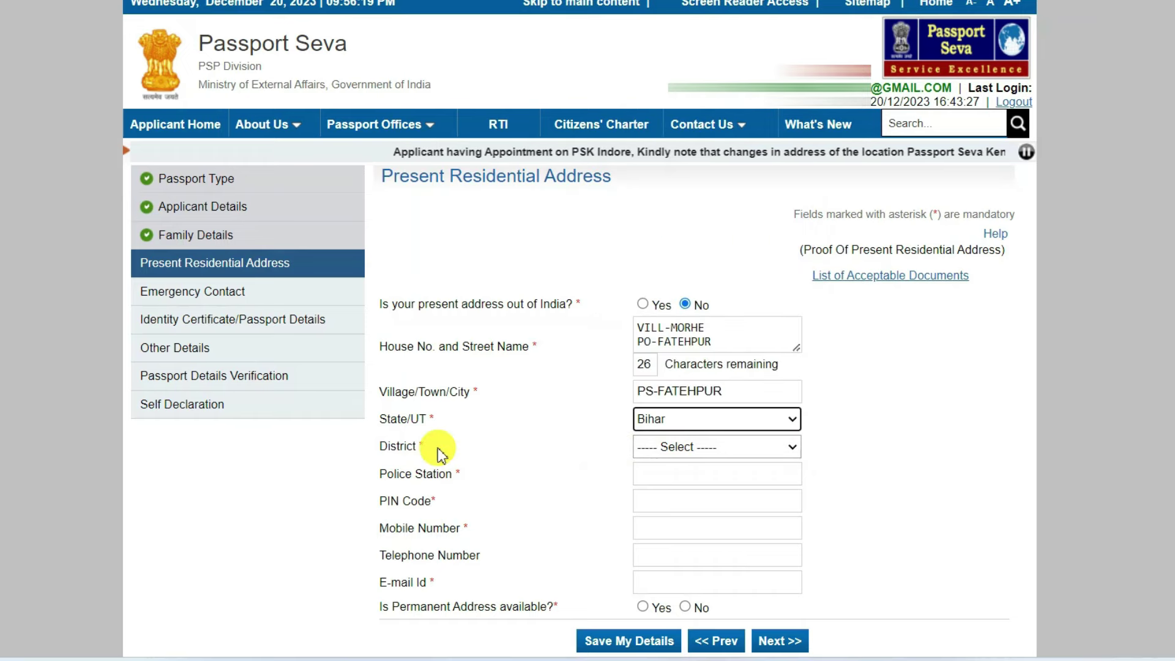
{"action": "left_click", "coordinate": [676, 446]}
{"action": "left_click", "coordinate": [653, 373]}
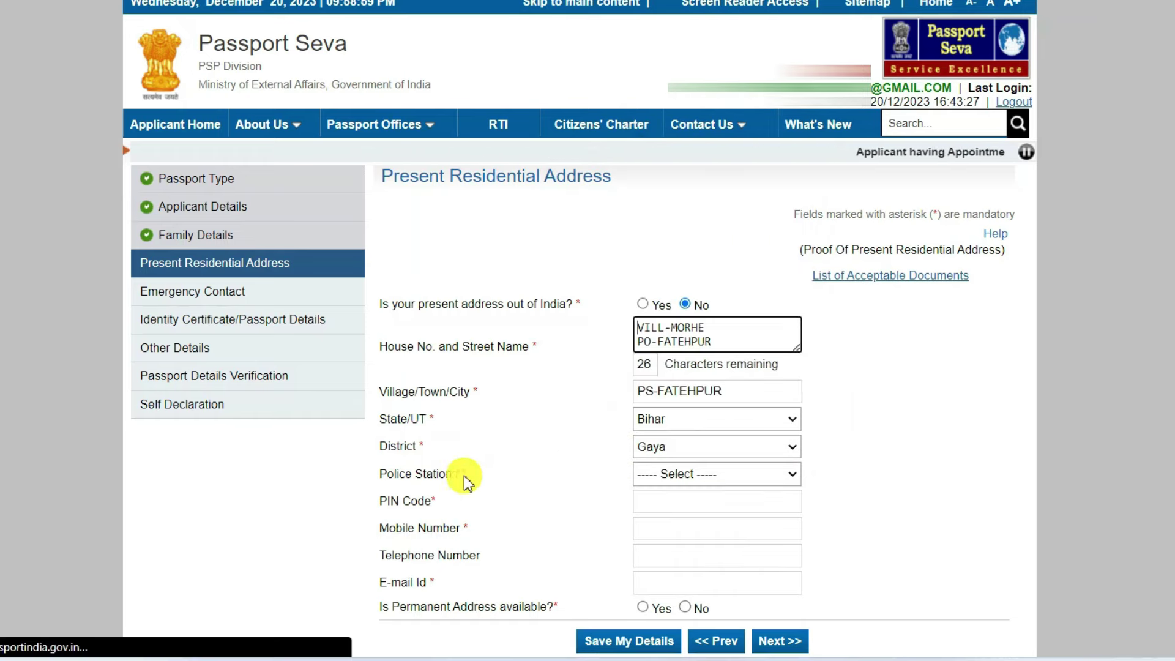
{"action": "left_click", "coordinate": [686, 475]}
{"action": "key", "text": "f"}
{"action": "key", "text": "Return"}
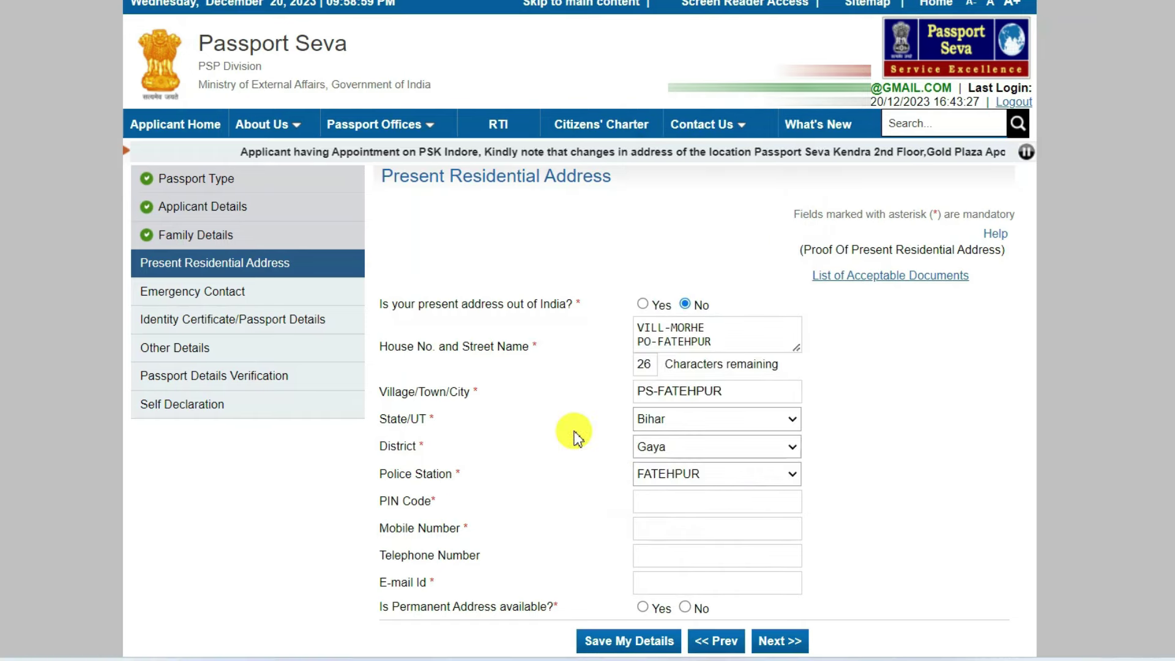
Go through the PIN code, mobile number and e-mail fields, and answer Yes to permanent address availability.
{"action": "left_click", "coordinate": [652, 505]}
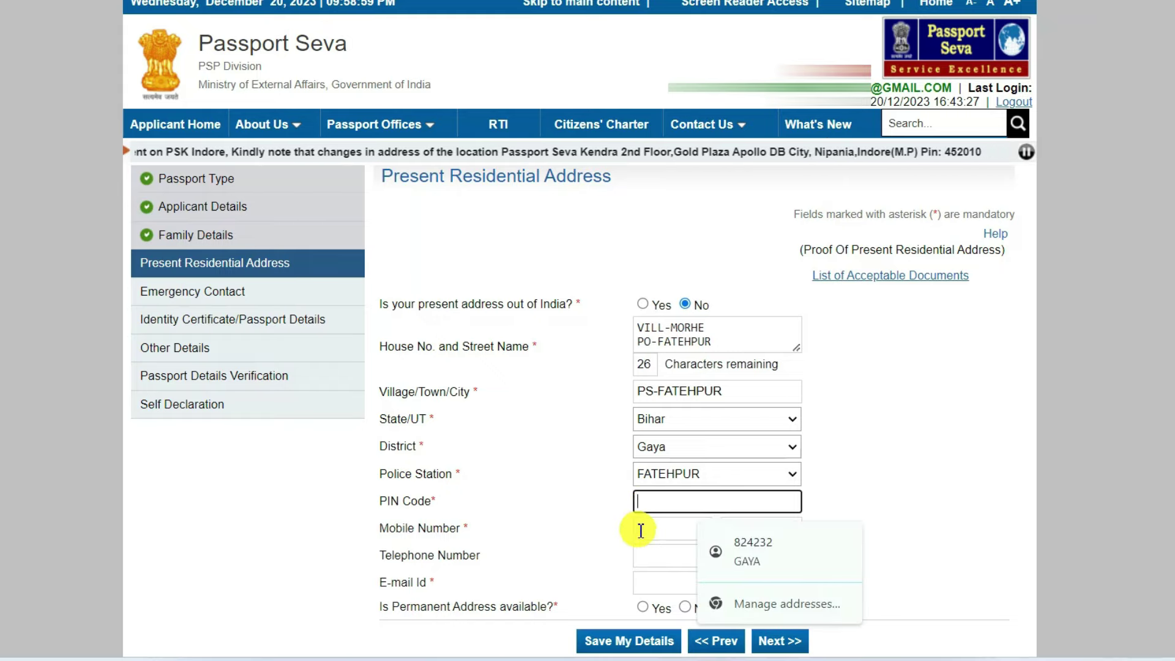
{"action": "left_click", "coordinate": [641, 530]}
{"action": "scroll", "coordinate": [521, 539], "scroll_direction": "down", "scroll_amount": 2}
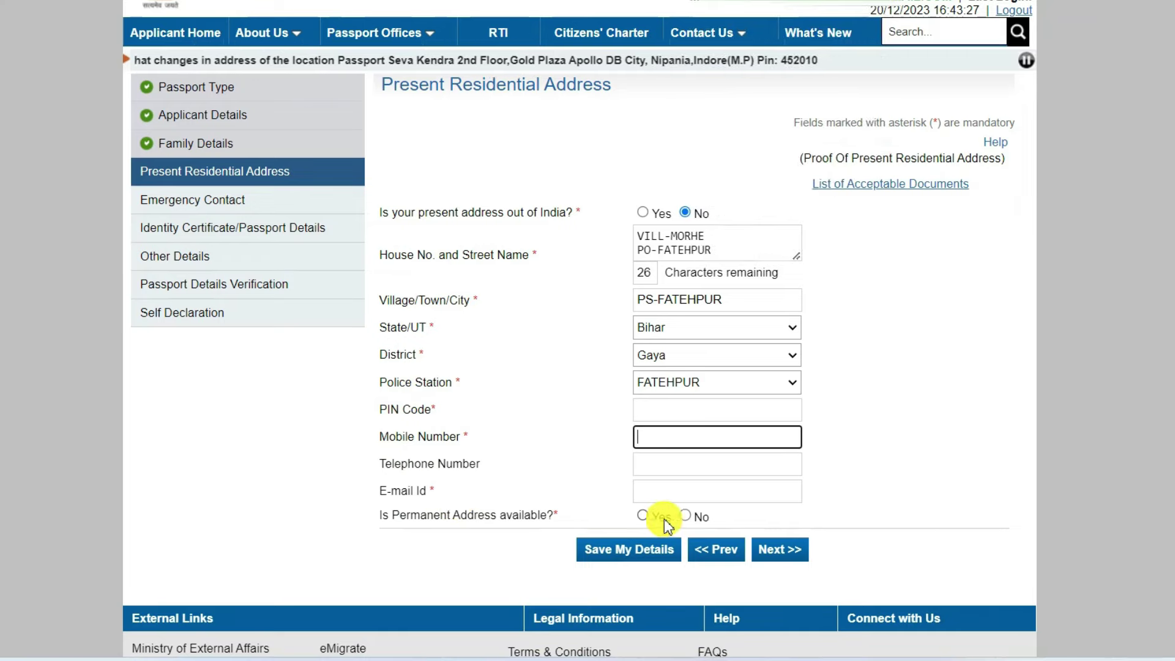
{"action": "left_click", "coordinate": [676, 490]}
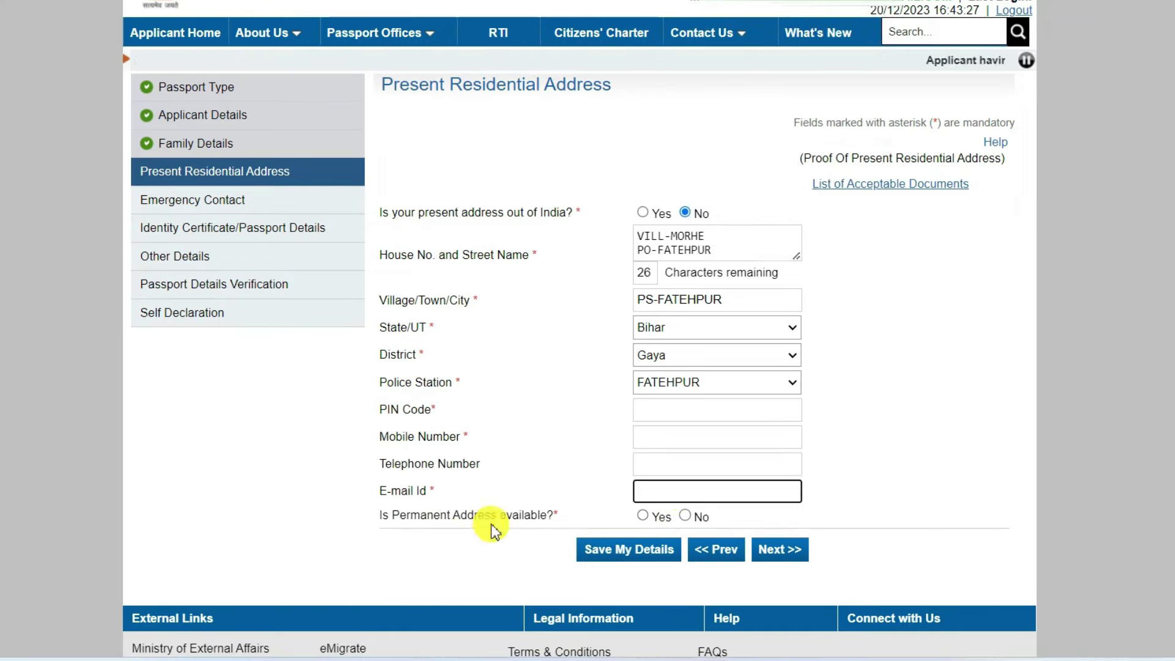
{"action": "left_click", "coordinate": [643, 516]}
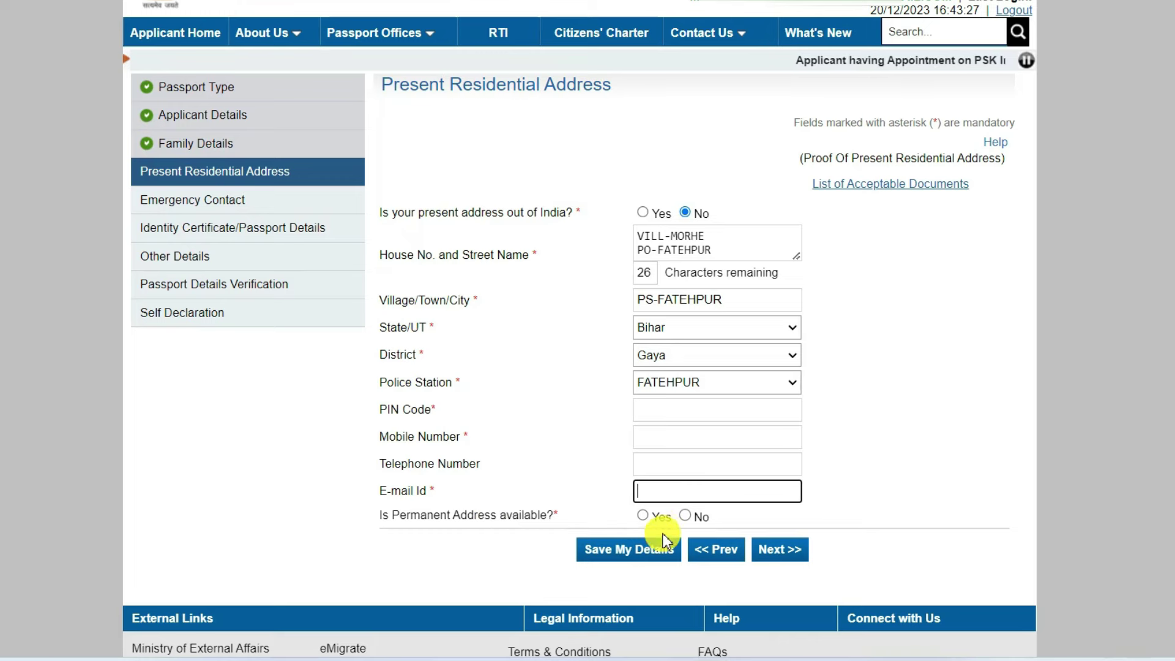
Check the separate permanent address fields, answer Yes to permanent address same as present address, and continue to the emergency contact.
{"action": "scroll", "coordinate": [622, 381], "scroll_direction": "down", "scroll_amount": 3}
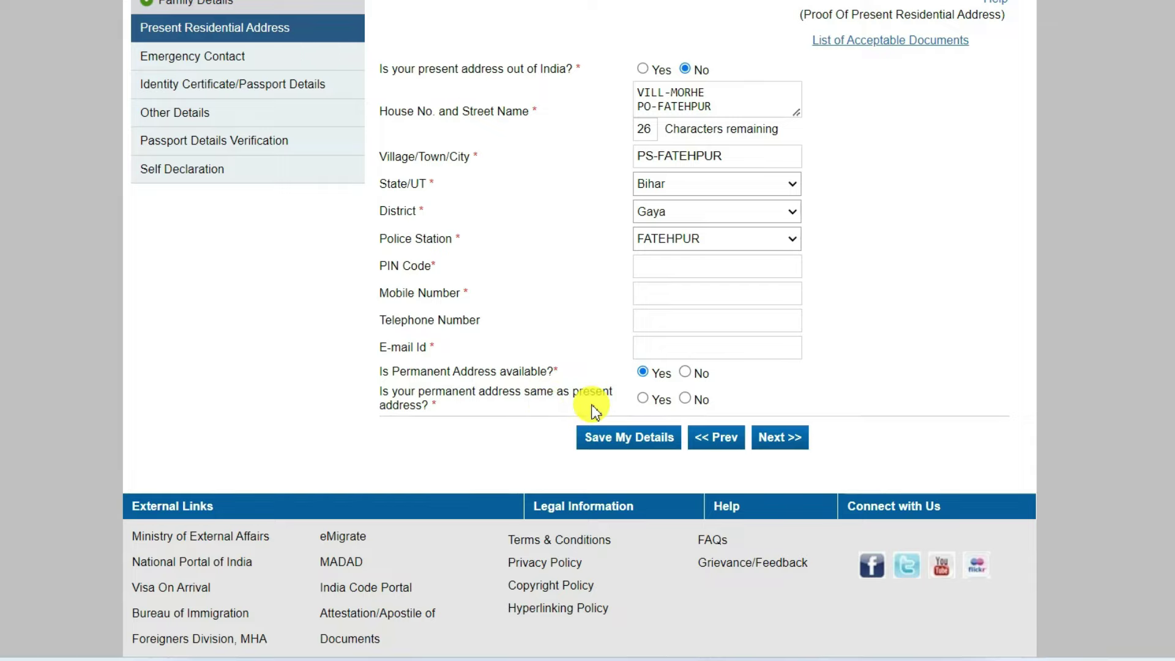
{"action": "left_click", "coordinate": [647, 399]}
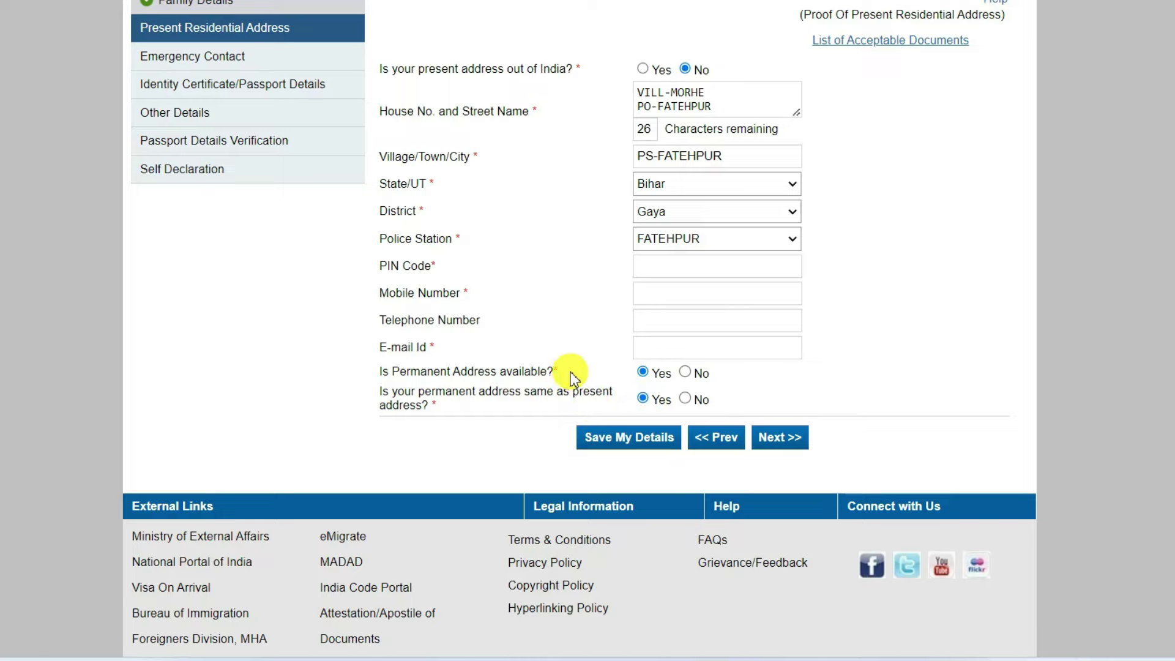
{"action": "left_click", "coordinate": [686, 399]}
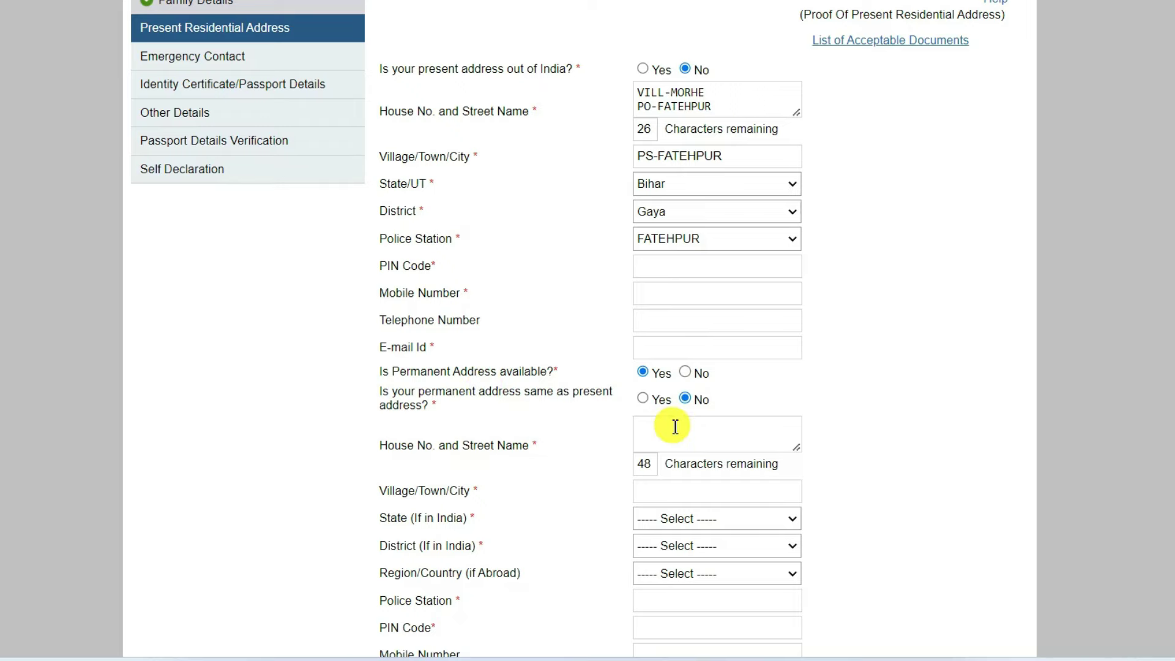
{"action": "scroll", "coordinate": [676, 429], "scroll_direction": "down", "scroll_amount": 2}
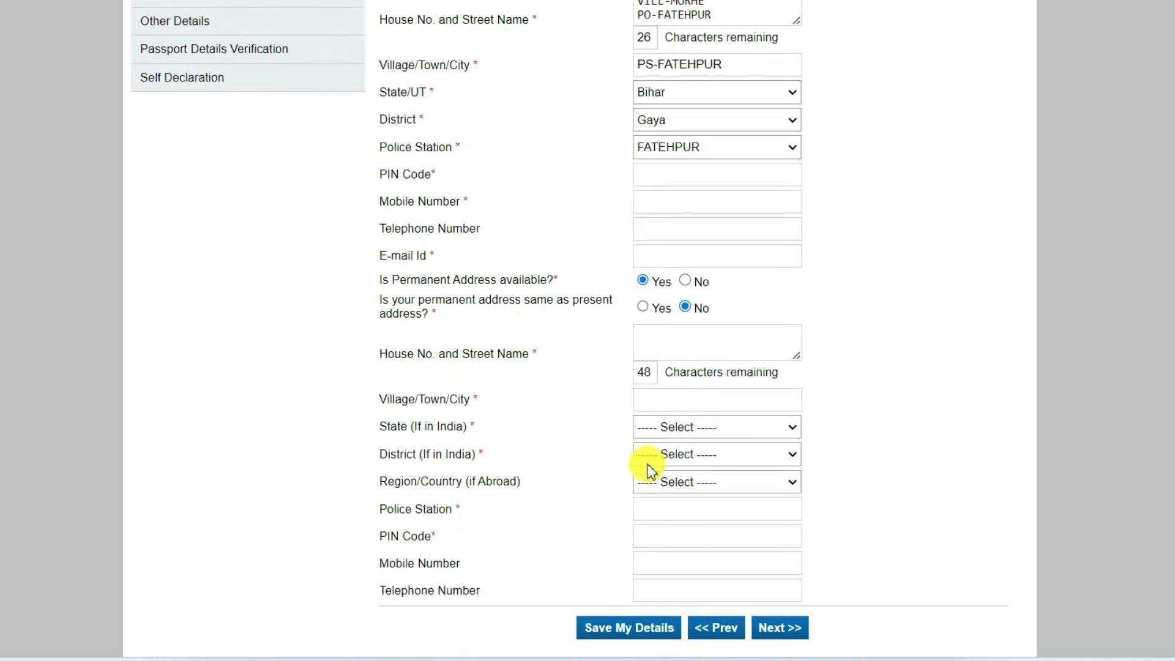
{"action": "left_click", "coordinate": [648, 308]}
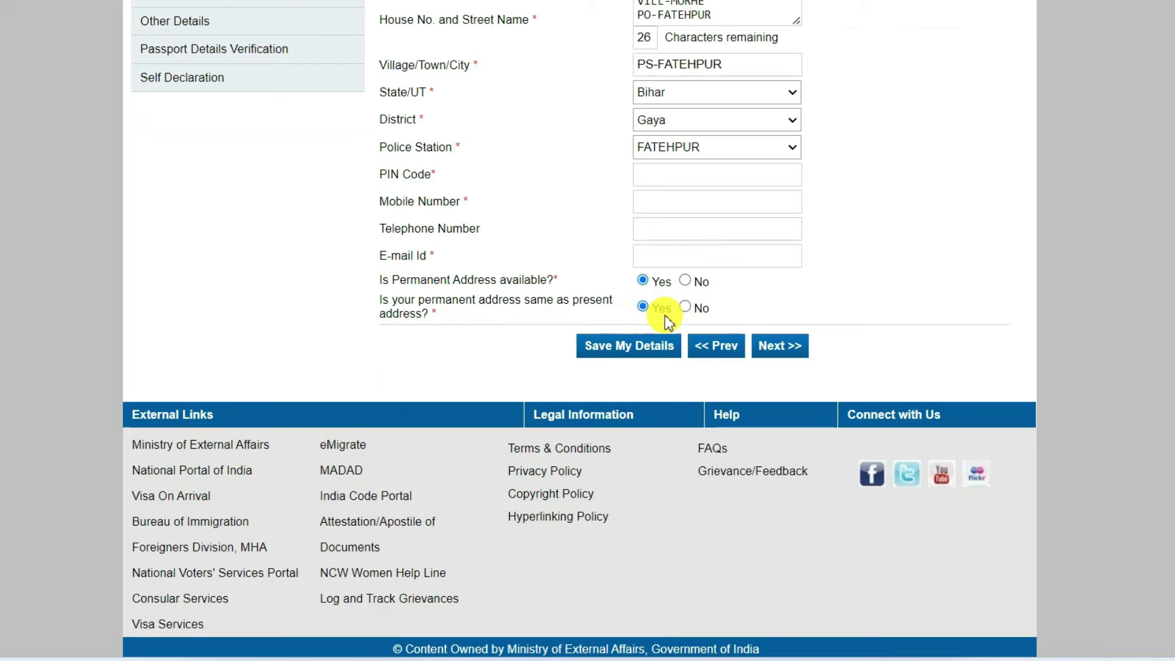
{"action": "left_click", "coordinate": [782, 352]}
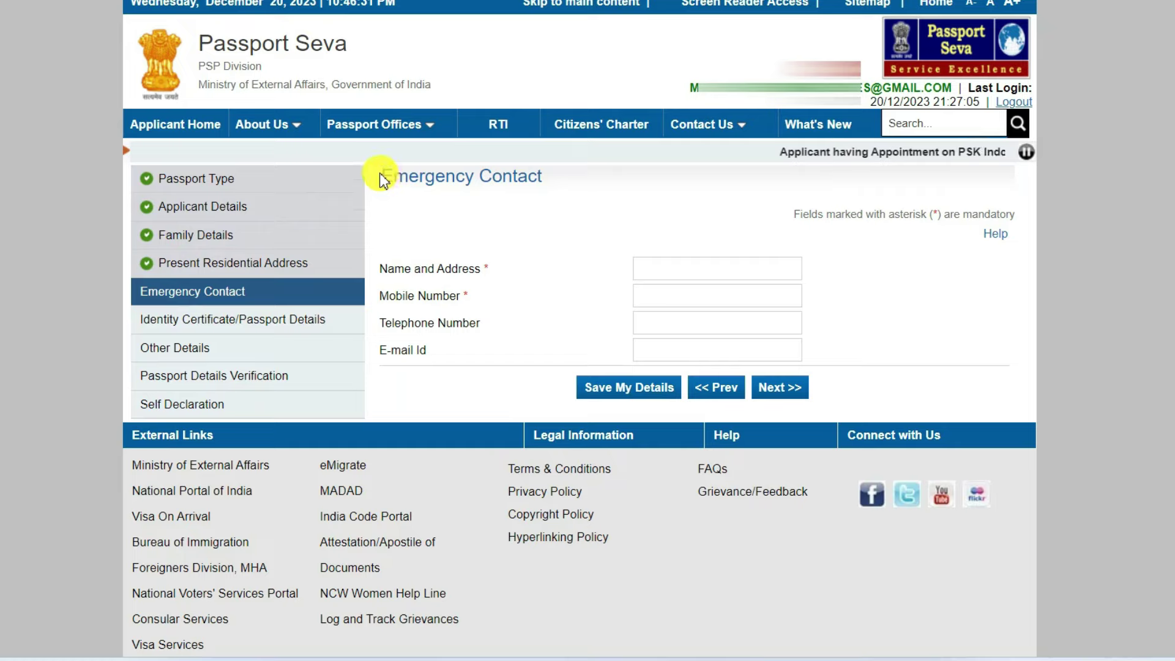
Go through the emergency contact's name and address, mobile number and e-mail fields, and continue to the identity certificate and passport details.
{"action": "left_click_drag", "start_coordinate": [380, 175], "coordinate": [558, 193]}
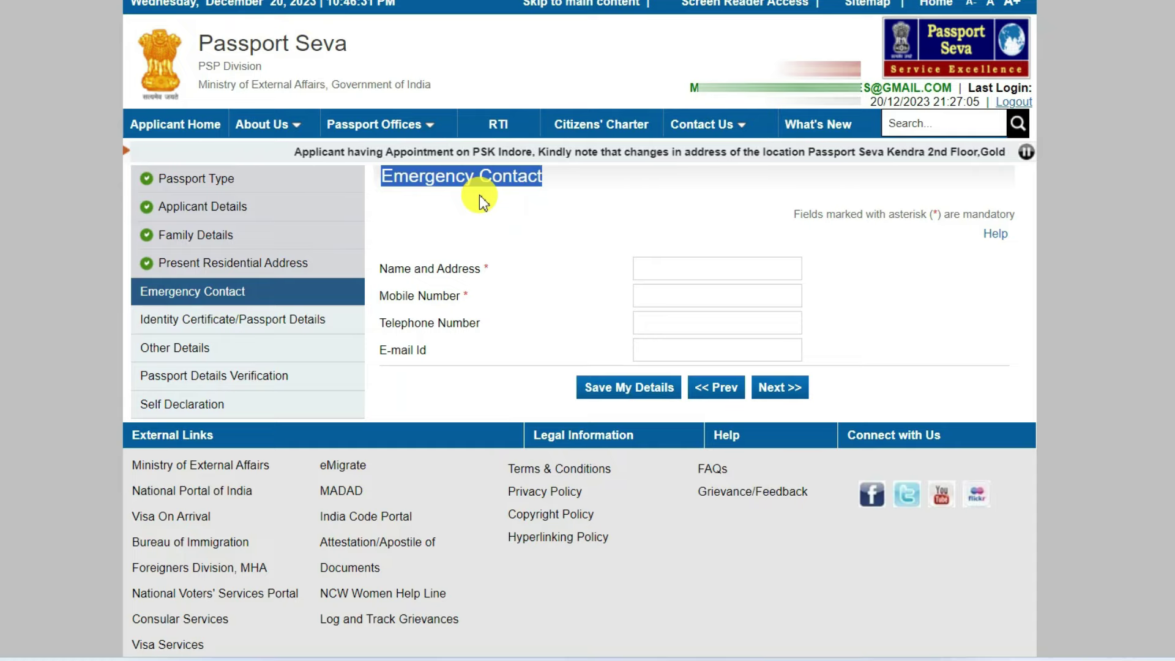
{"action": "left_click", "coordinate": [483, 217]}
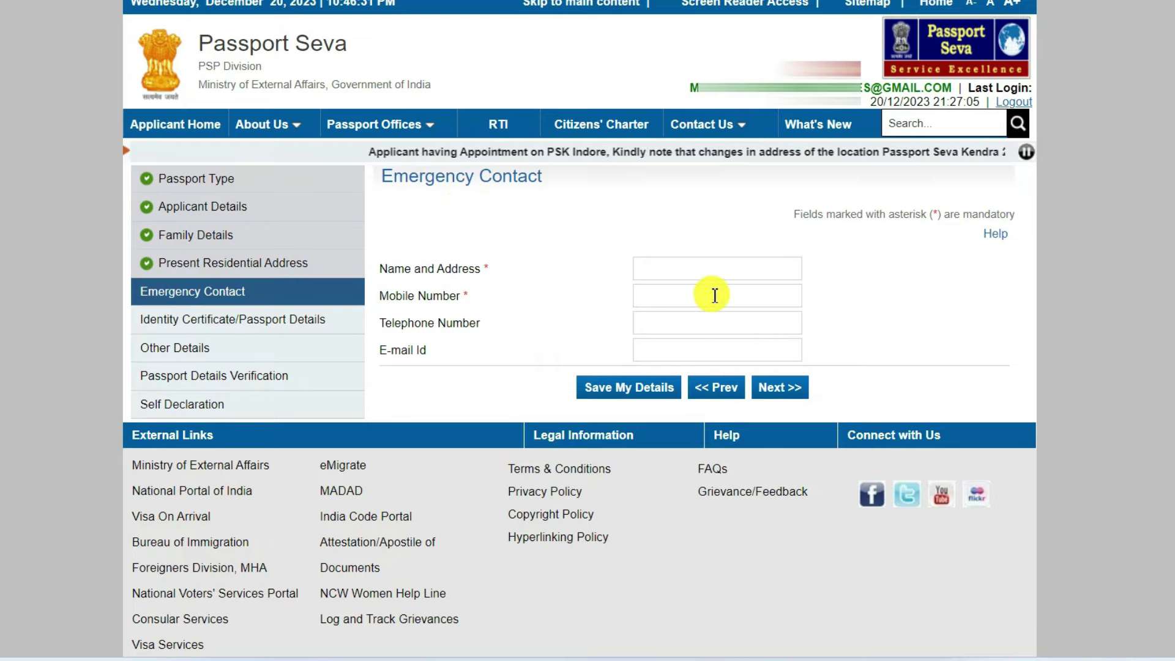
{"action": "left_click", "coordinate": [668, 266]}
{"action": "left_click", "coordinate": [559, 303]}
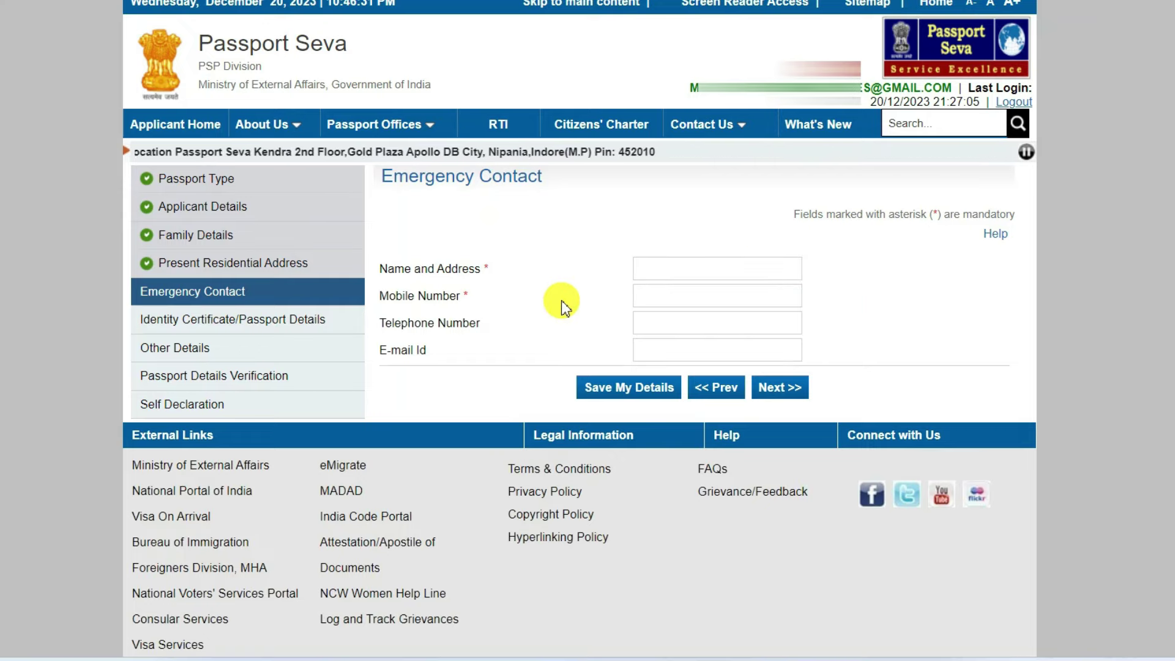
{"action": "left_click", "coordinate": [648, 297]}
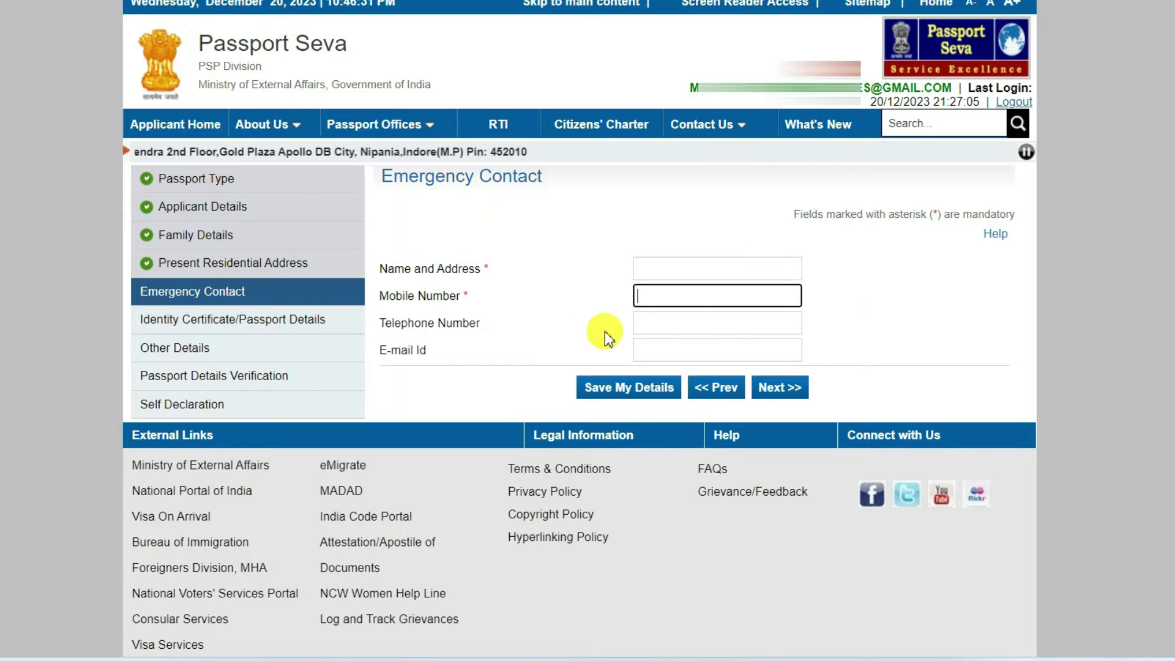
{"action": "left_click", "coordinate": [656, 353]}
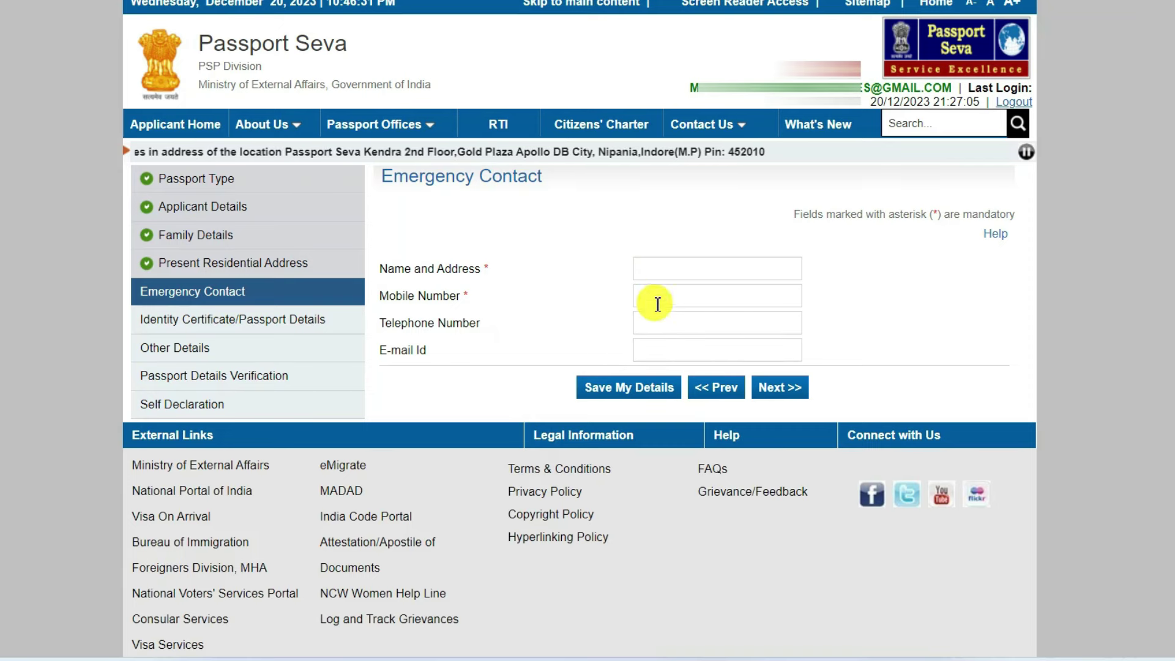
{"action": "left_click", "coordinate": [802, 397]}
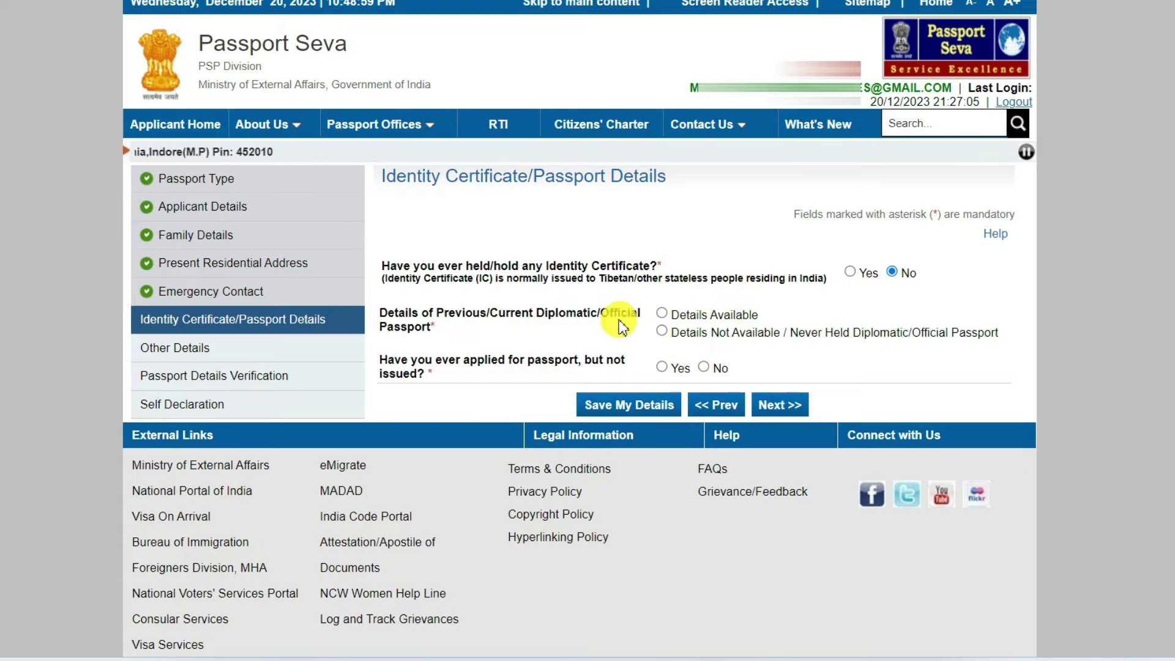
Mark the diplomatic/official passport as Details Not Available / Never Held, and continue to Other Details.
{"action": "left_click", "coordinate": [661, 333]}
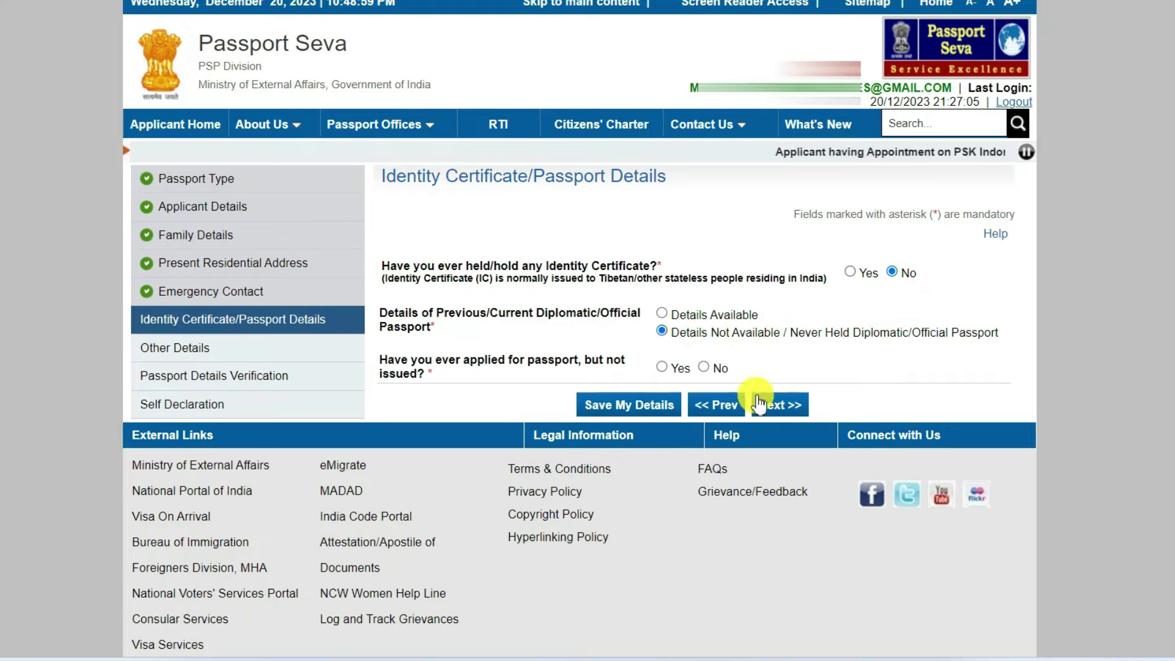
{"action": "left_click", "coordinate": [798, 407]}
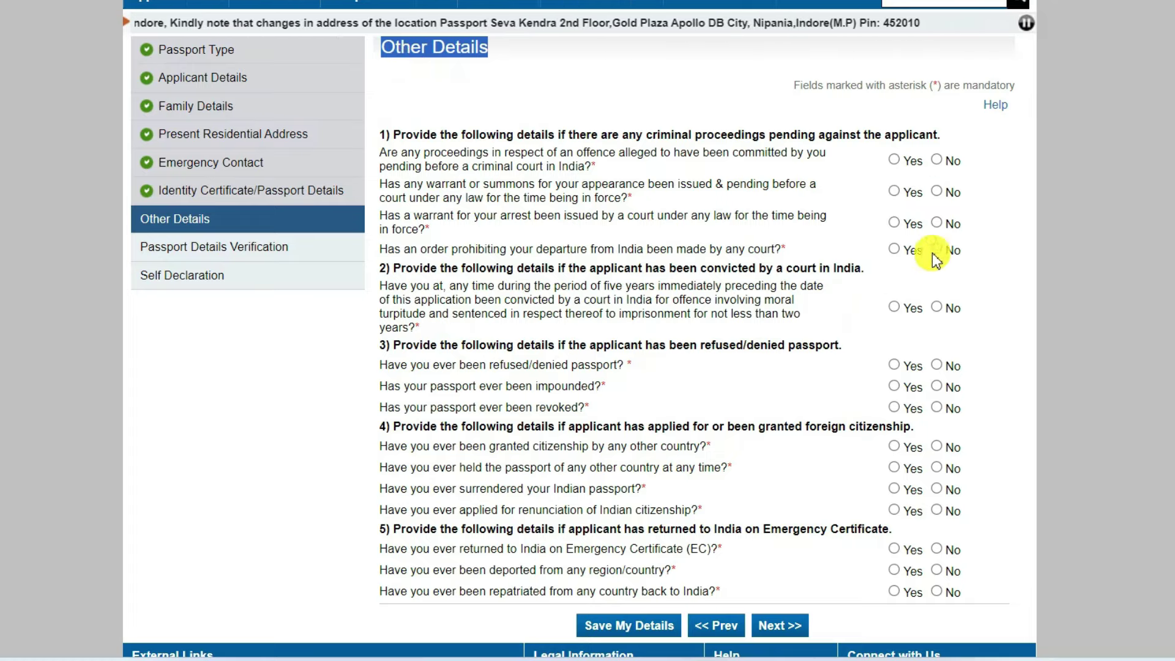
Answer No to all questions on criminal proceedings, convictions, passport refusal, foreign citizenship and return on an Emergency Certificate.
{"action": "left_click", "coordinate": [937, 161]}
{"action": "left_click", "coordinate": [937, 192]}
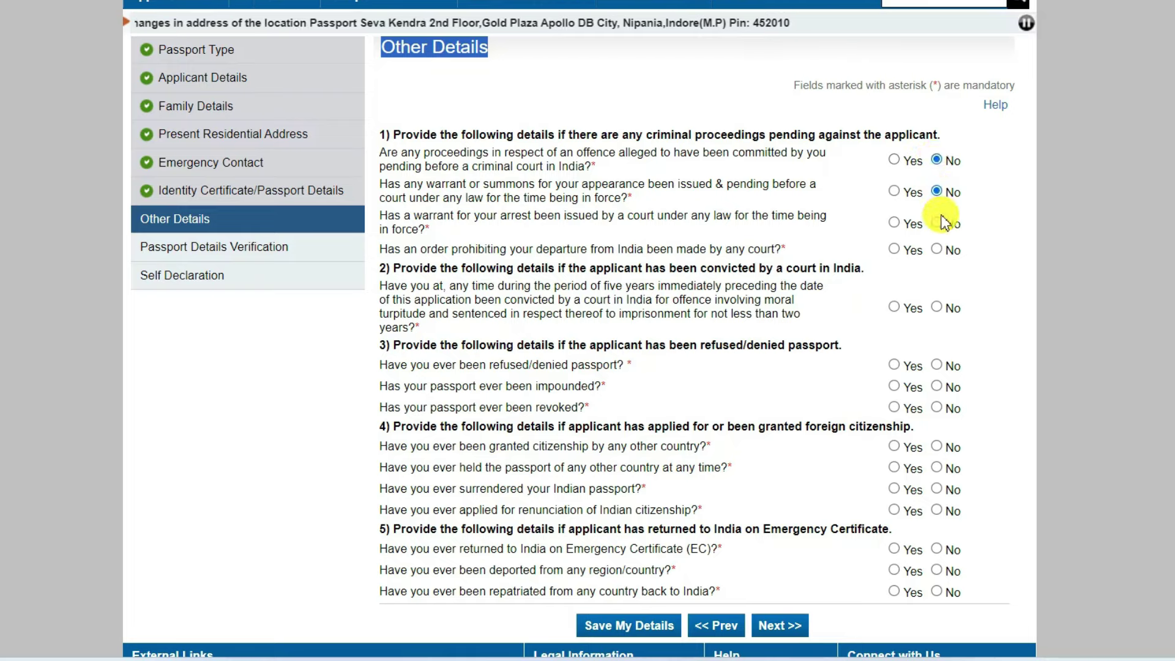
{"action": "left_click", "coordinate": [937, 224]}
{"action": "left_click", "coordinate": [937, 250]}
{"action": "left_click", "coordinate": [937, 307]}
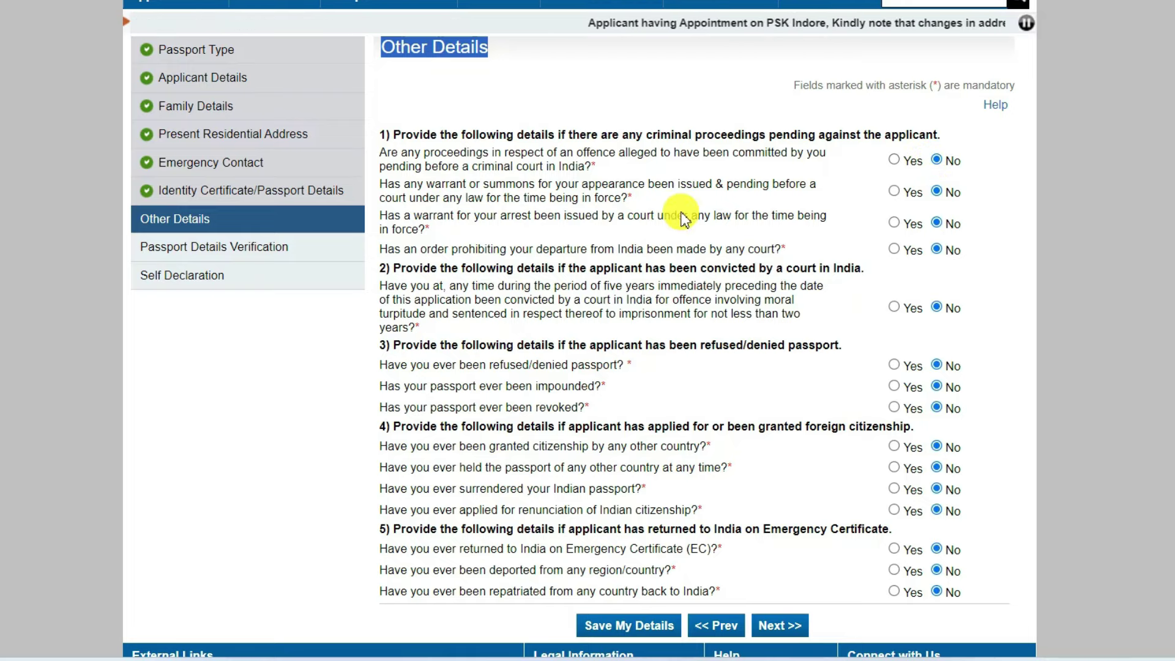
Review the five question groups, keep No for deportation from any country, and continue to the passport details verification.
{"action": "left_click_drag", "start_coordinate": [631, 131], "coordinate": [659, 135]}
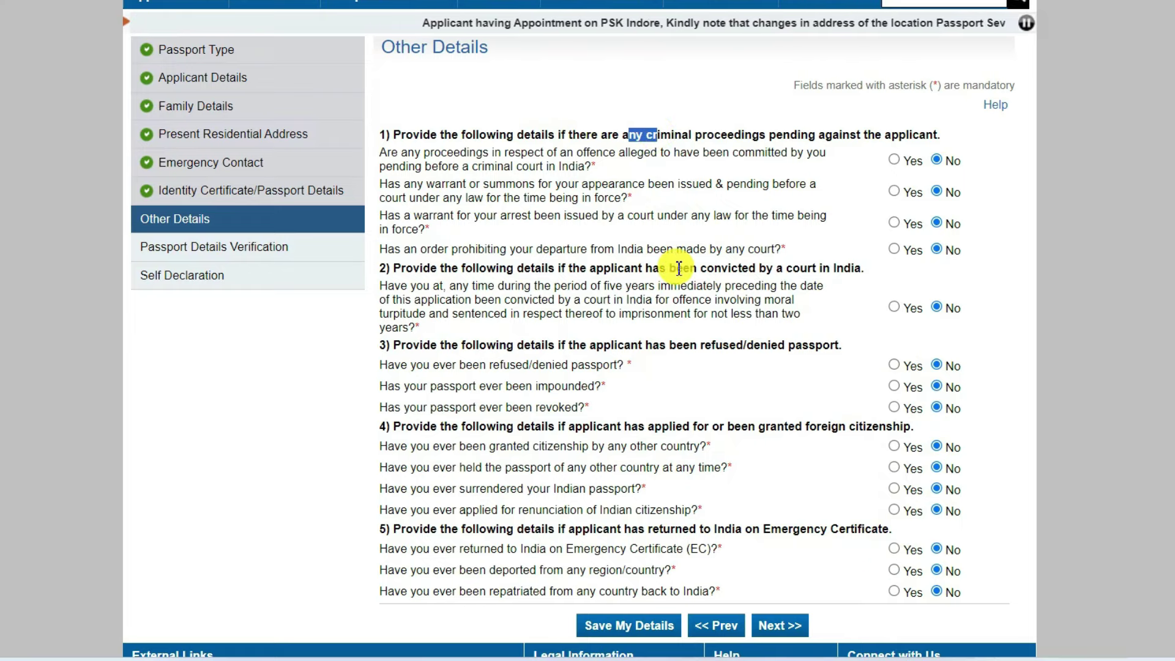
{"action": "left_click_drag", "start_coordinate": [728, 268], "coordinate": [669, 270]}
{"action": "left_click_drag", "start_coordinate": [652, 345], "coordinate": [769, 348]}
{"action": "left_click", "coordinate": [799, 427]}
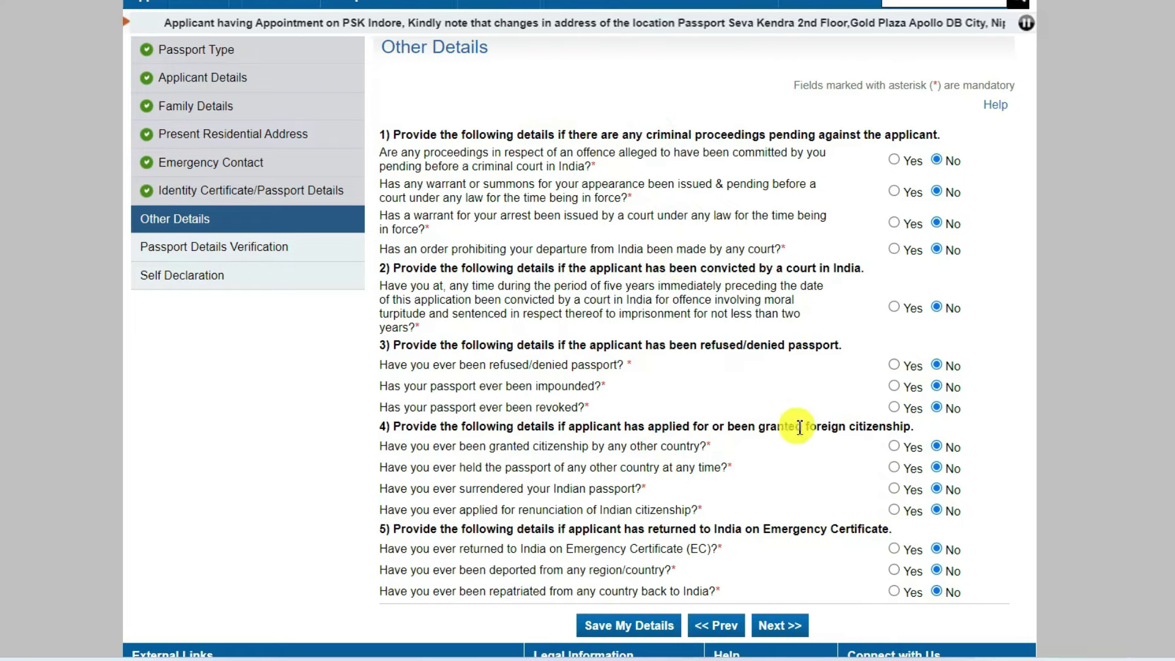
{"action": "left_click_drag", "start_coordinate": [762, 427], "coordinate": [854, 427]}
{"action": "left_click_drag", "start_coordinate": [761, 529], "coordinate": [788, 534]}
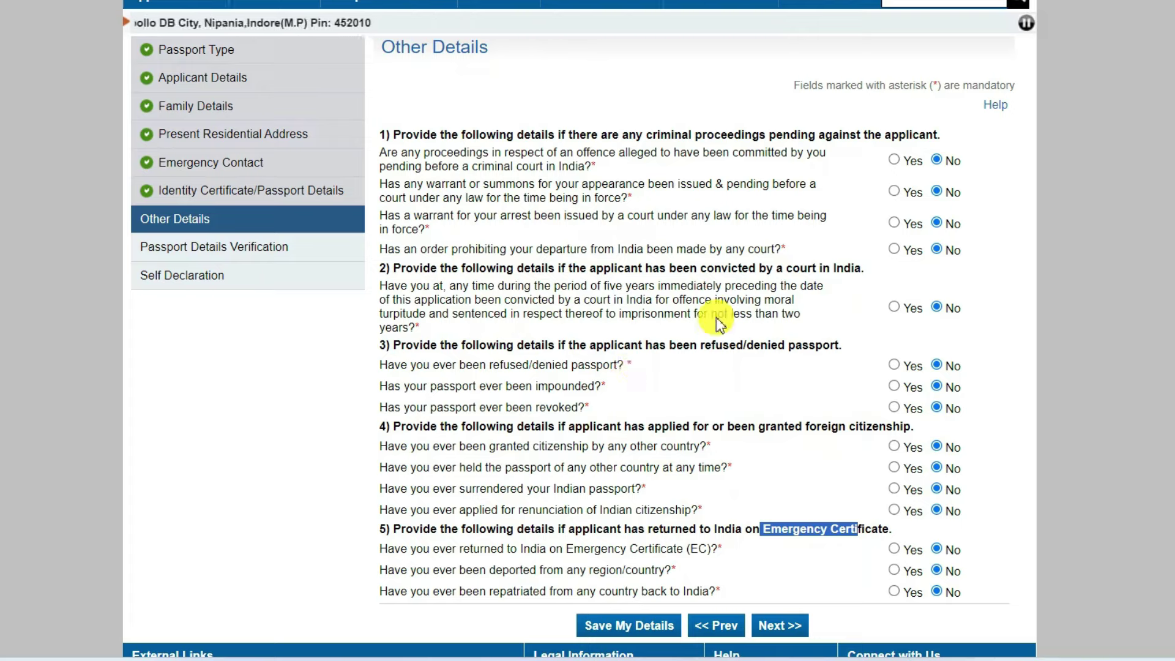
{"action": "left_click", "coordinate": [938, 571]}
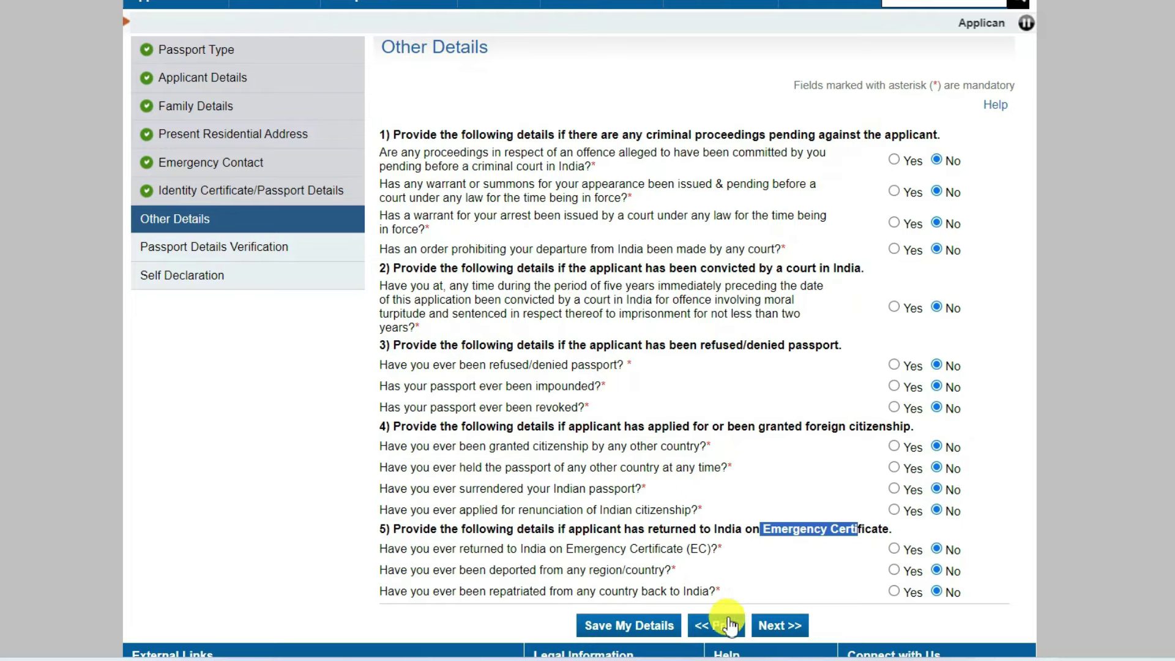
{"action": "left_click", "coordinate": [773, 628]}
Check the applicant's details in the passport preview and continue to the Self Declaration.
{"action": "left_click_drag", "start_coordinate": [392, 31], "coordinate": [463, 21]}
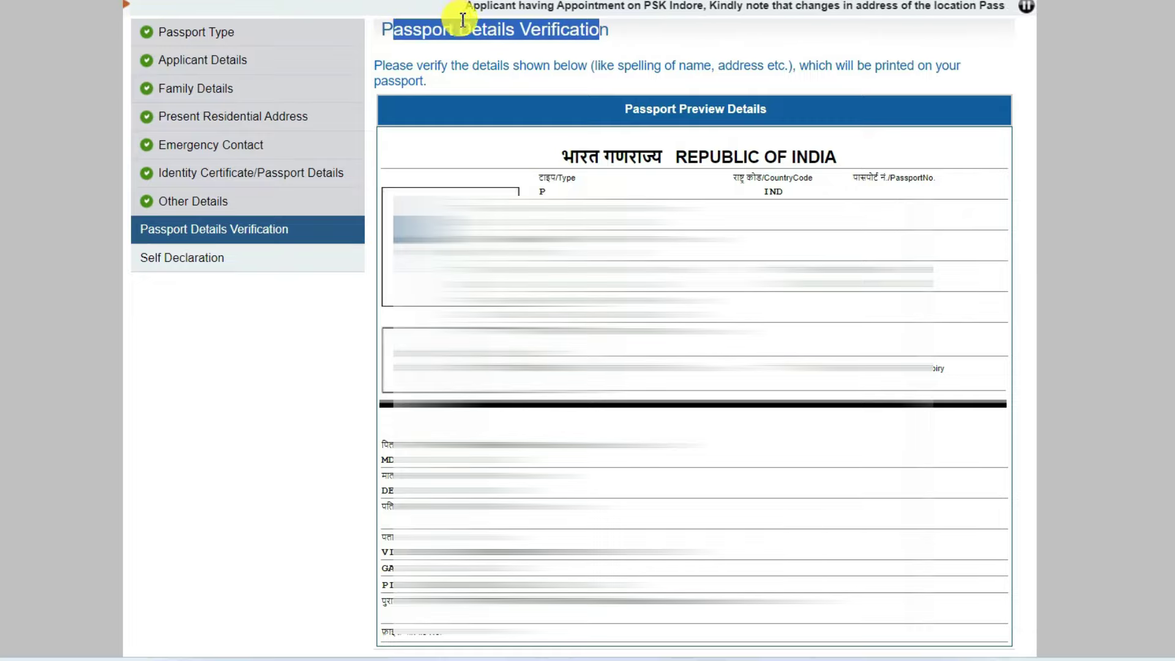
{"action": "scroll", "coordinate": [491, 92], "scroll_direction": "down", "scroll_amount": 1}
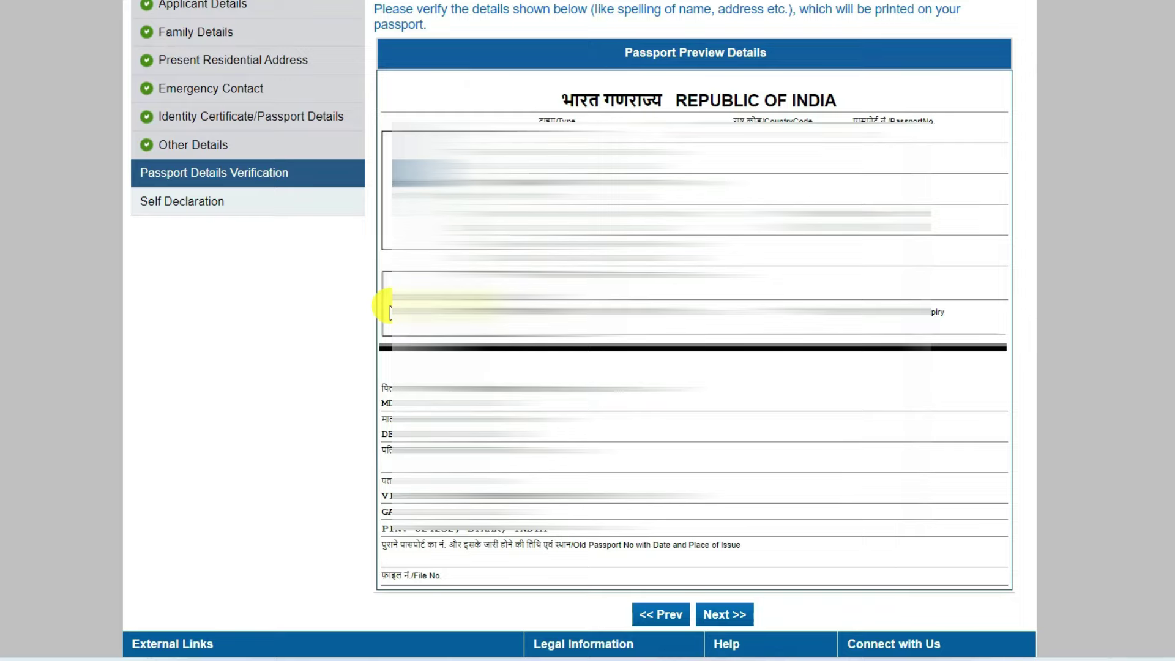
{"action": "left_click", "coordinate": [728, 616]}
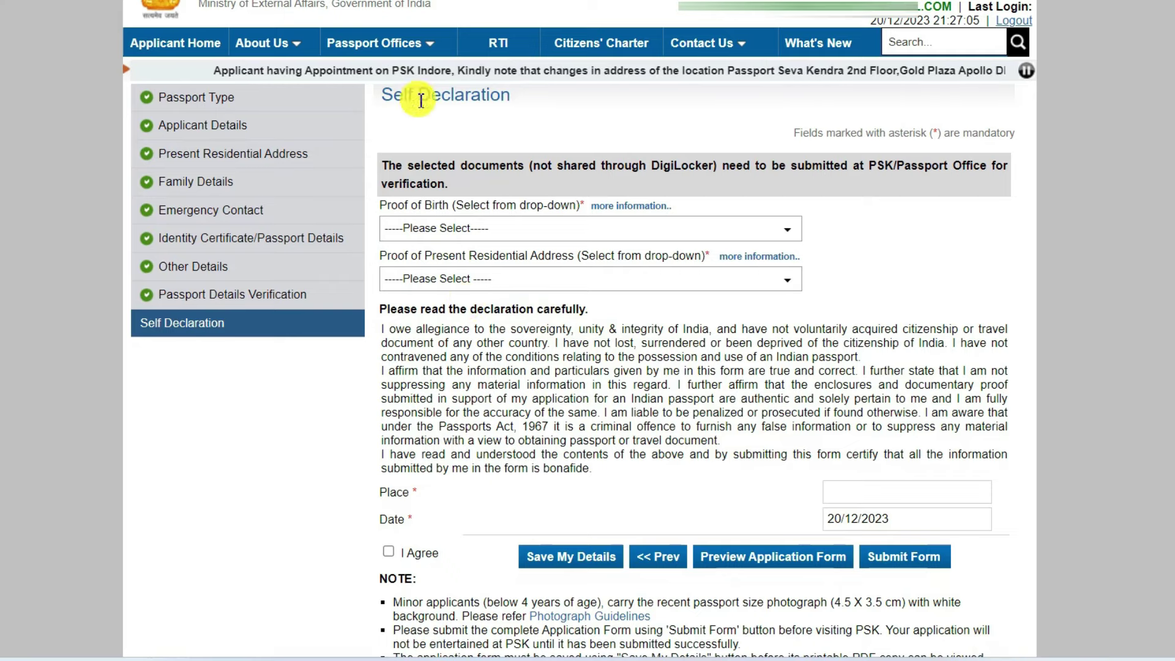
Examine the Self Declaration and the list of documents accepted as proof of birth.
{"action": "left_click_drag", "start_coordinate": [384, 95], "coordinate": [517, 104]}
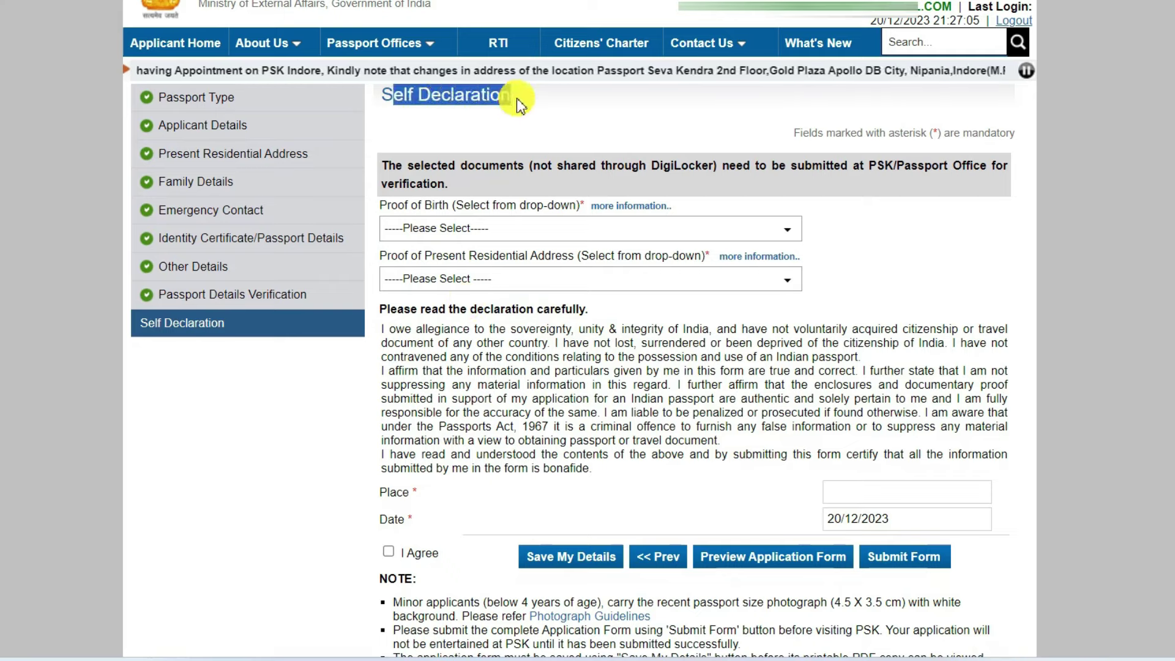
{"action": "left_click", "coordinate": [446, 120]}
{"action": "left_click_drag", "start_coordinate": [388, 95], "coordinate": [533, 98]}
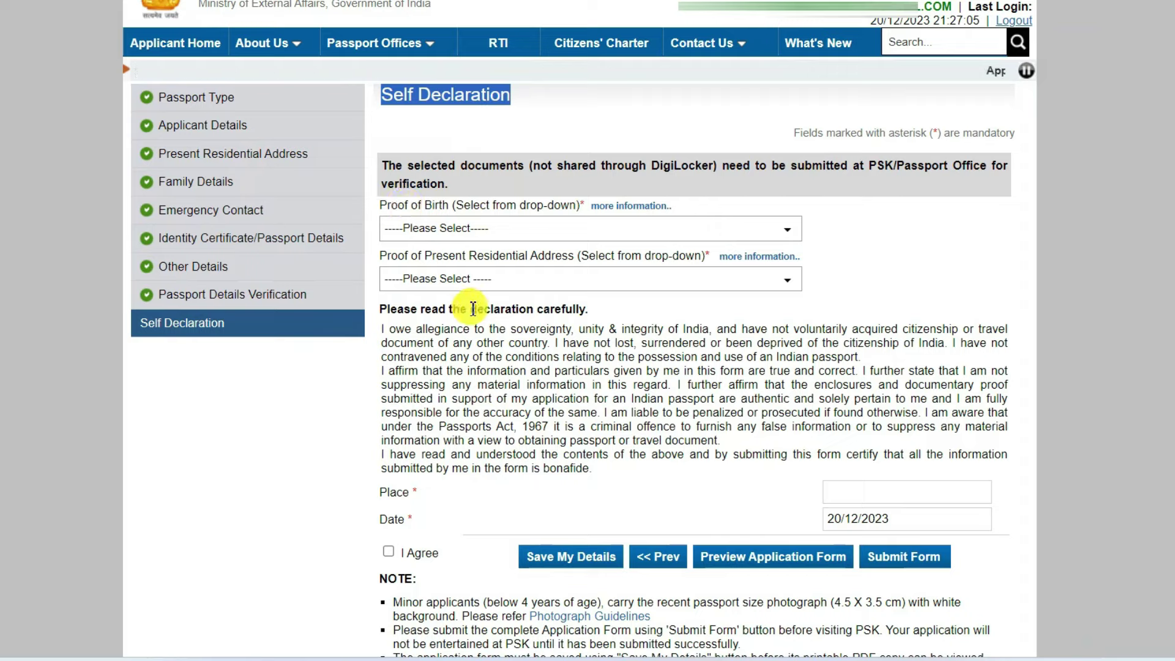
{"action": "left_click", "coordinate": [510, 233]}
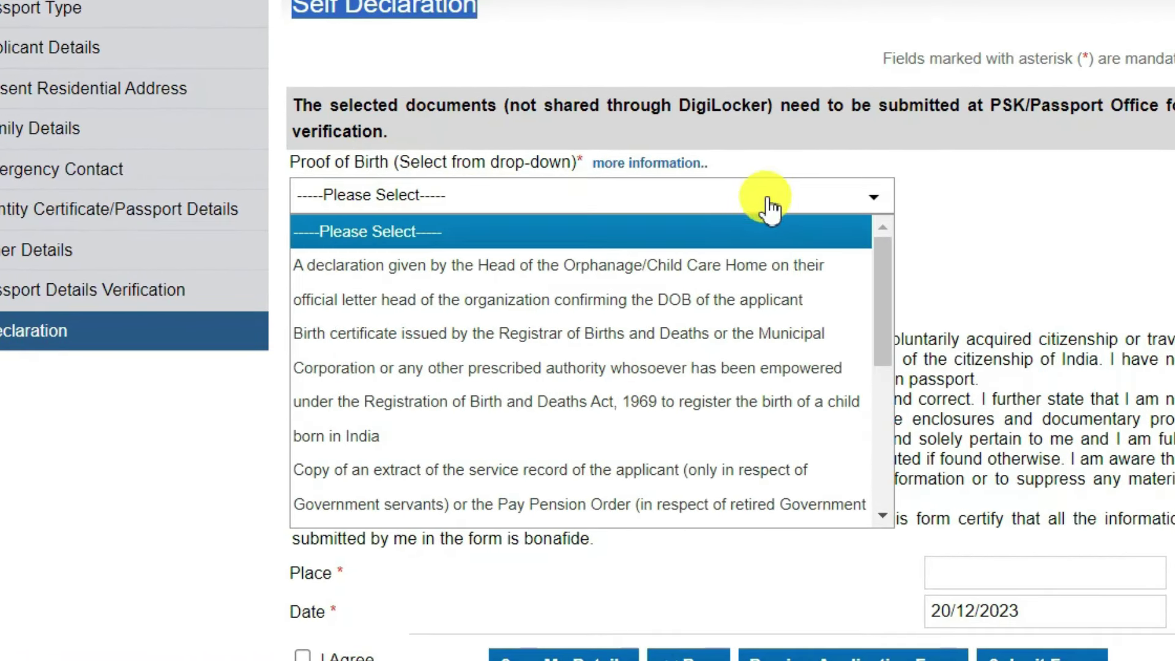
{"action": "scroll", "coordinate": [881, 285], "scroll_direction": "down", "scroll_amount": 2}
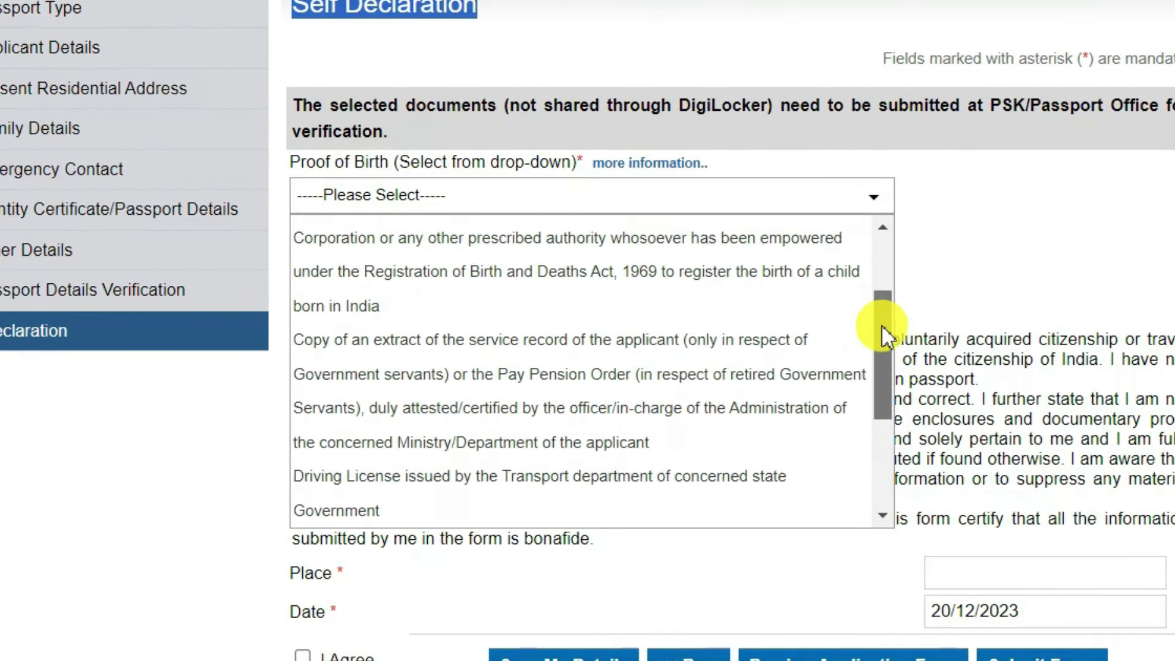
{"action": "scroll", "coordinate": [485, 399], "scroll_direction": "up", "scroll_amount": 3}
{"action": "scroll", "coordinate": [562, 389], "scroll_direction": "down", "scroll_amount": 4}
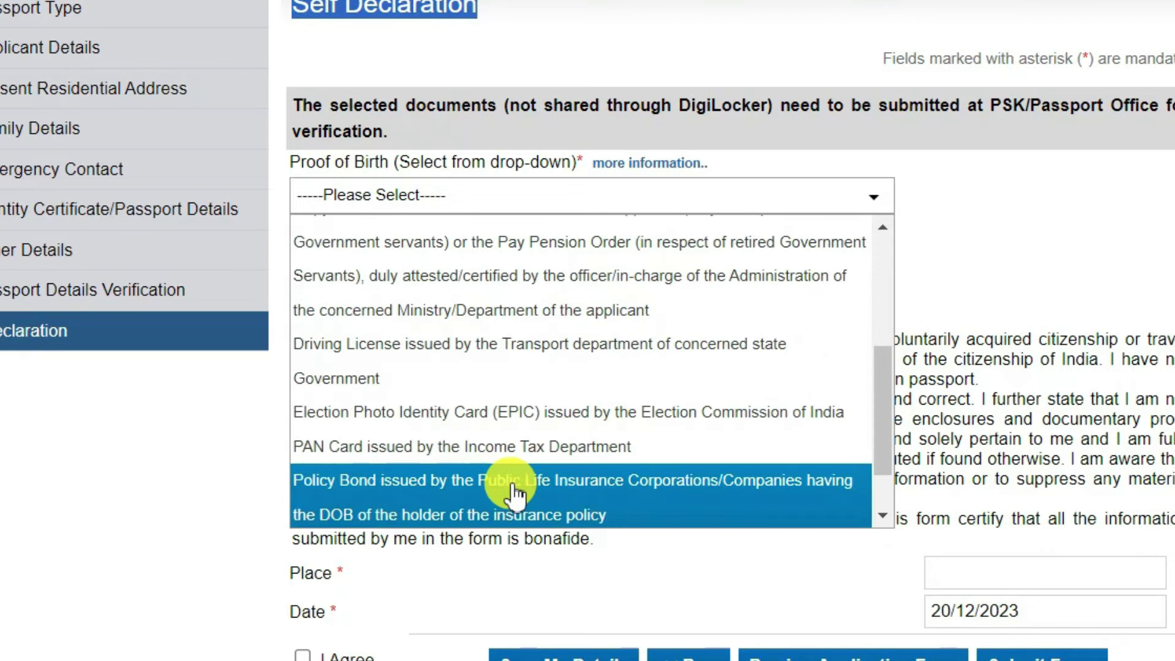
{"action": "scroll", "coordinate": [428, 507], "scroll_direction": "down", "scroll_amount": 1}
{"action": "scroll", "coordinate": [432, 504], "scroll_direction": "up", "scroll_amount": 5}
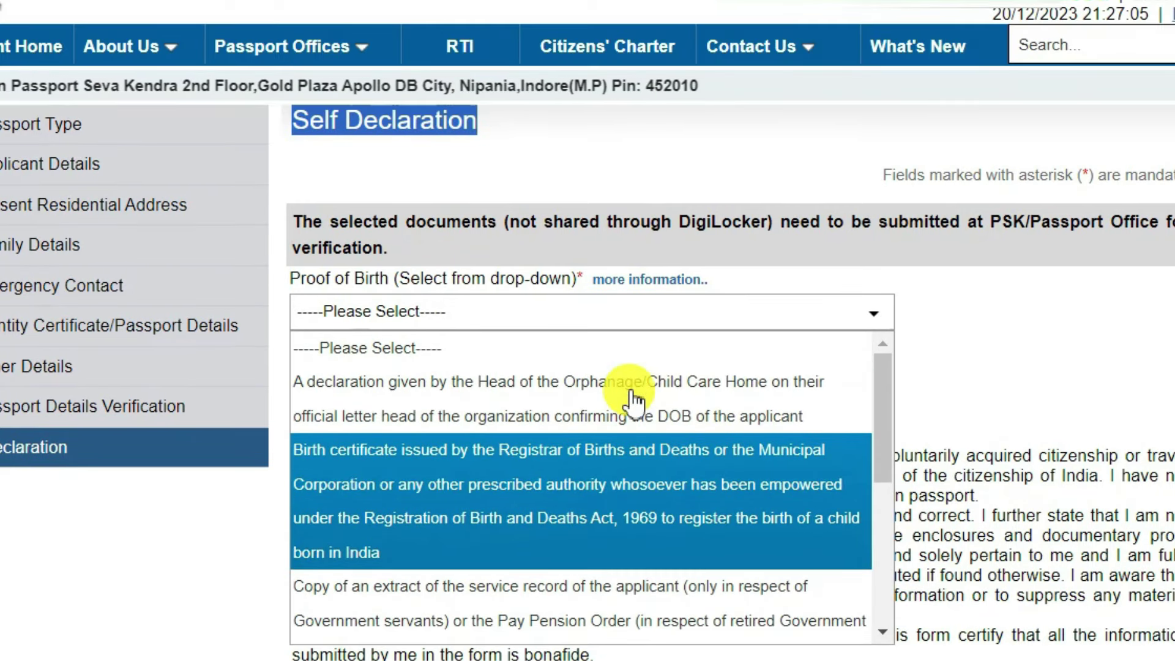
{"action": "scroll", "coordinate": [597, 337], "scroll_direction": "down", "scroll_amount": 1}
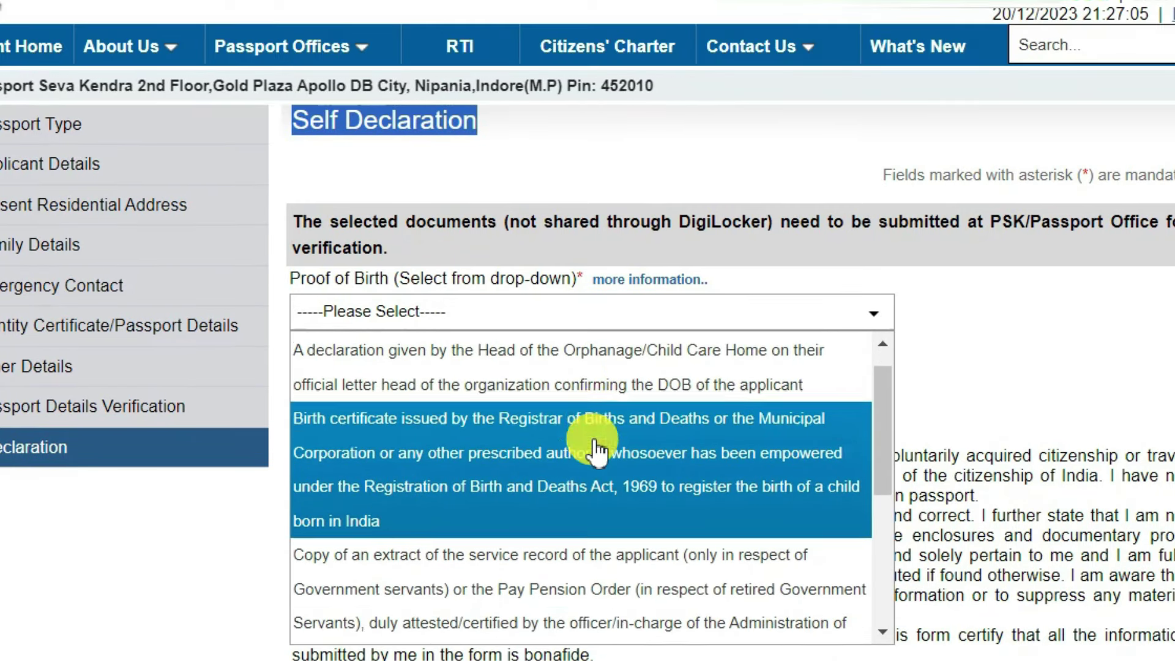
{"action": "scroll", "coordinate": [597, 452], "scroll_direction": "down", "scroll_amount": 1}
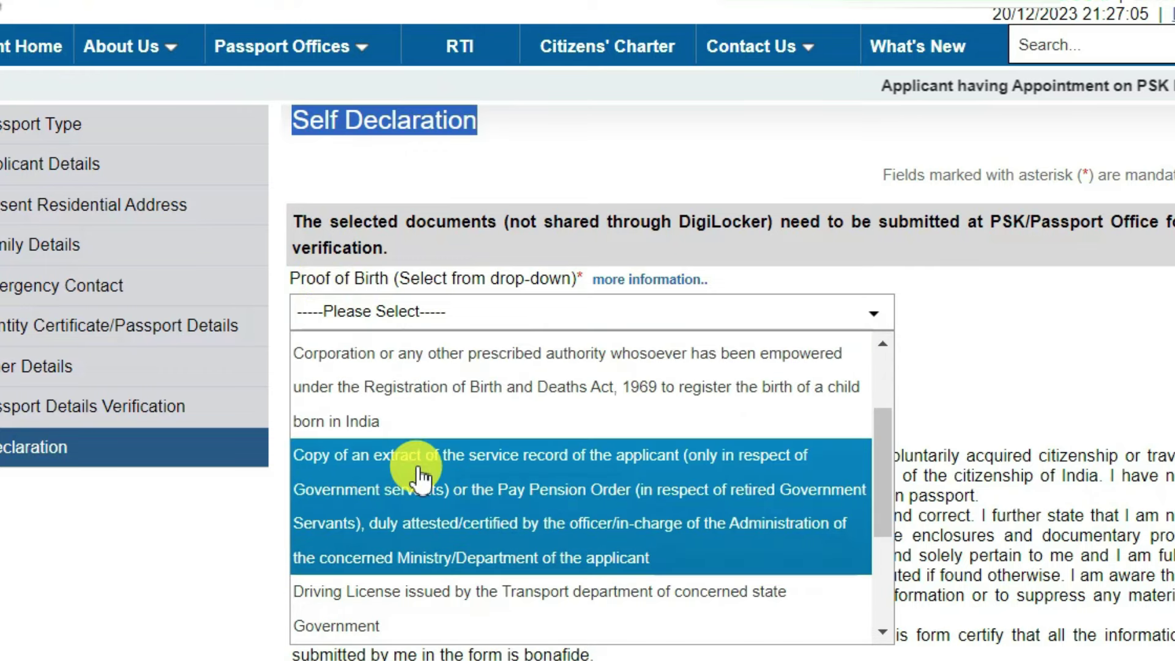
{"action": "scroll", "coordinate": [700, 483], "scroll_direction": "up", "scroll_amount": 2}
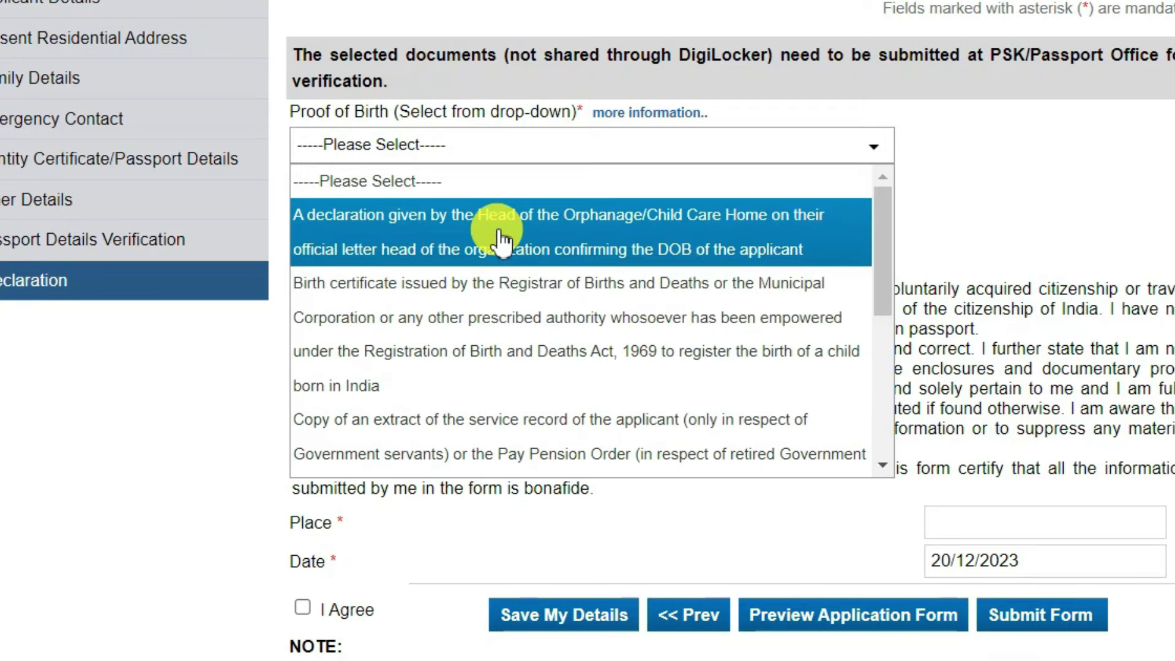
{"action": "scroll", "coordinate": [533, 300], "scroll_direction": "down", "scroll_amount": 2}
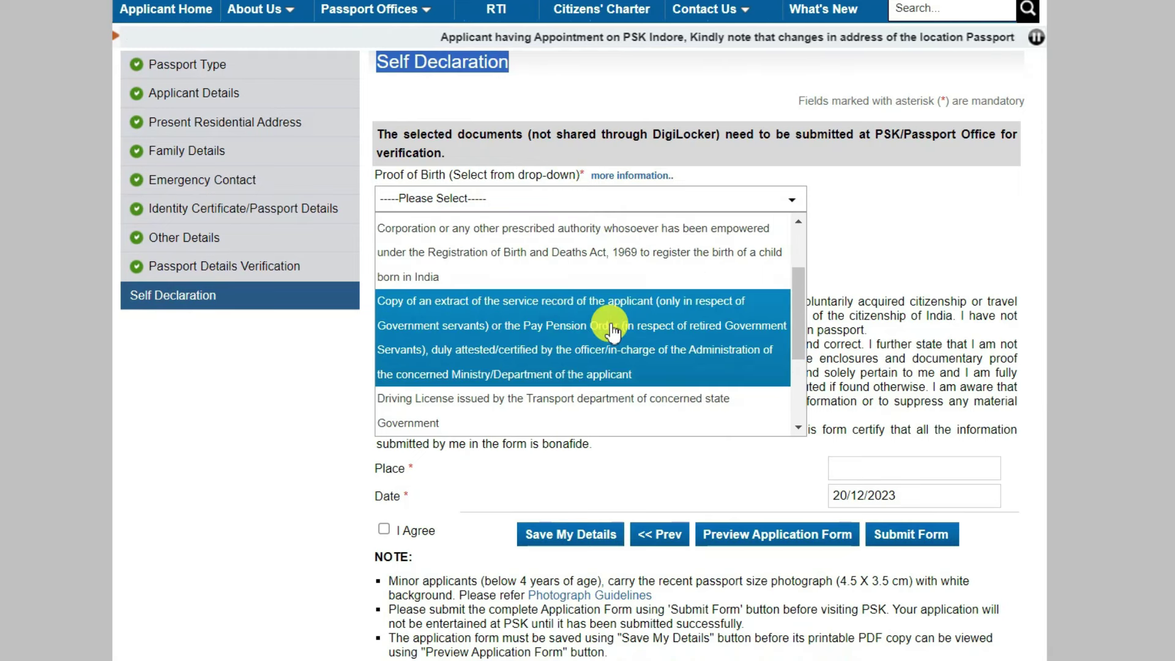
{"action": "scroll", "coordinate": [477, 303], "scroll_direction": "down", "scroll_amount": 2}
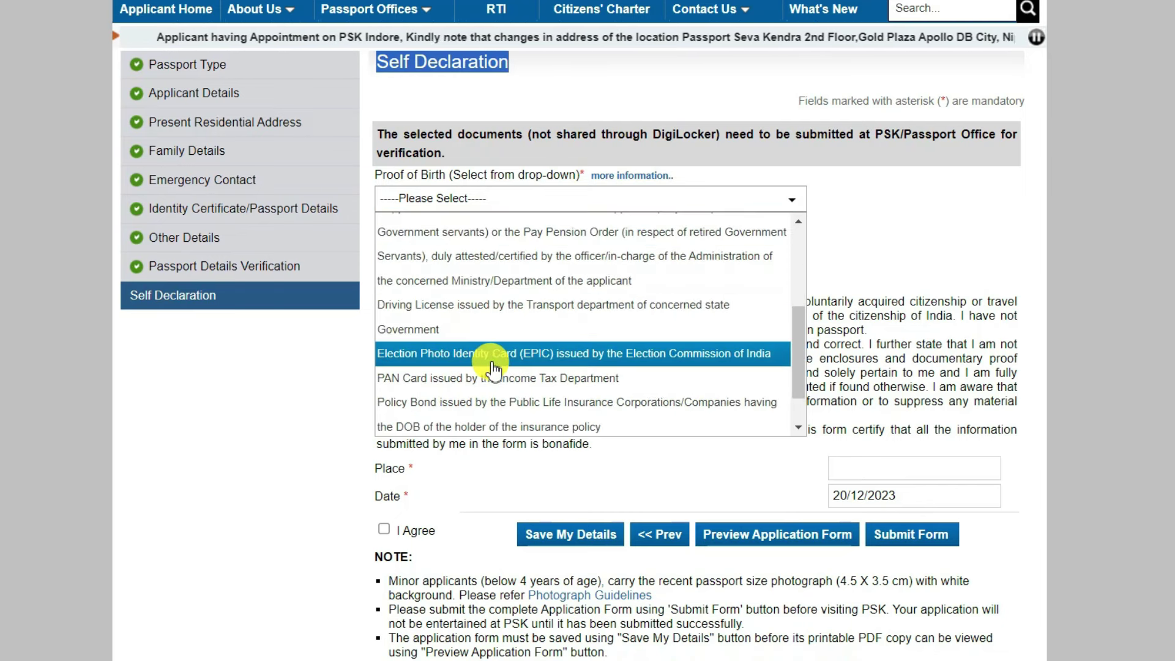
{"action": "scroll", "coordinate": [459, 398], "scroll_direction": "up", "scroll_amount": 4}
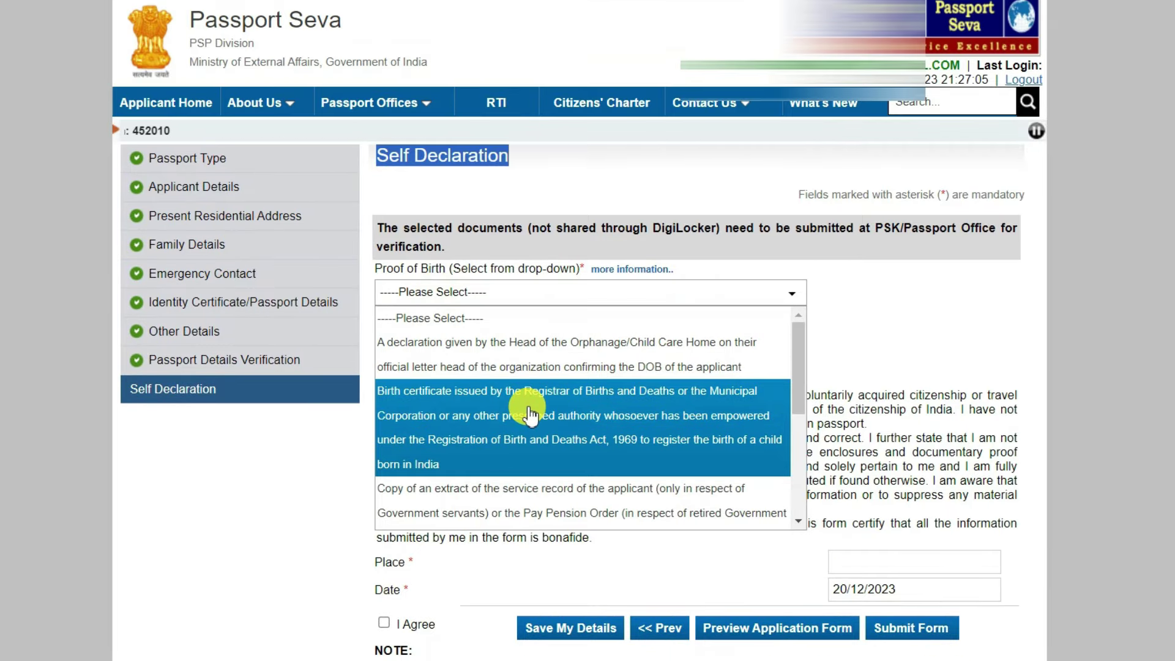
Set proof of birth to PAN Card issued by the Income Tax Department and proof of present residential address to Aadhaar Card (Address Proof).
{"action": "scroll", "coordinate": [531, 412], "scroll_direction": "down", "scroll_amount": 5}
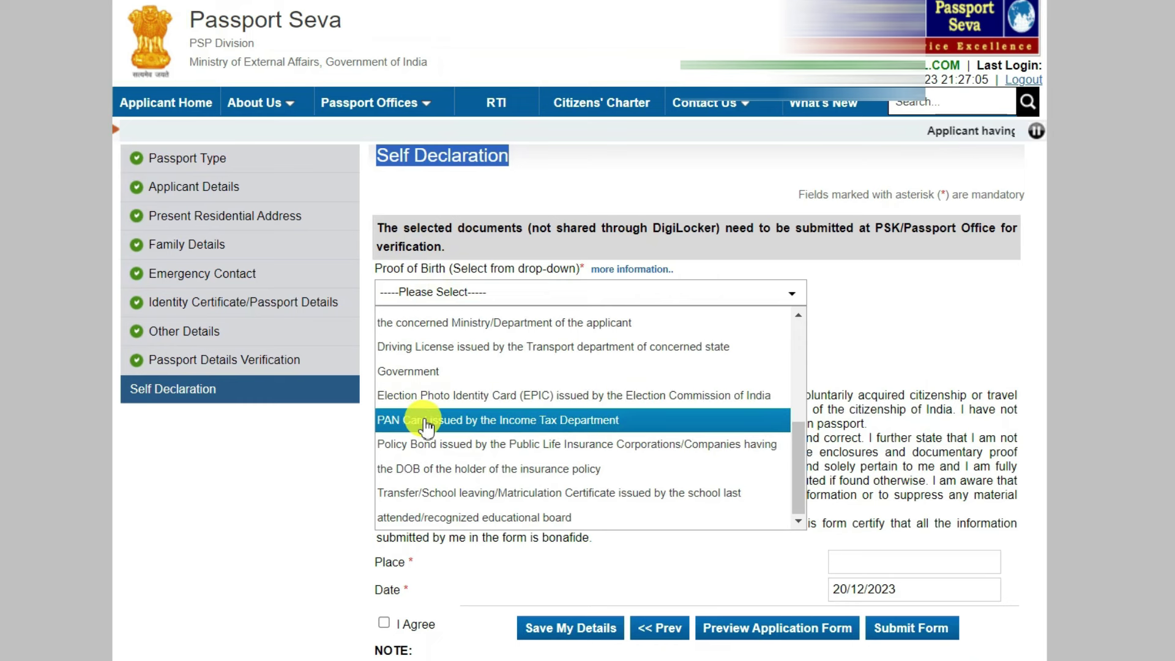
{"action": "left_click", "coordinate": [422, 491]}
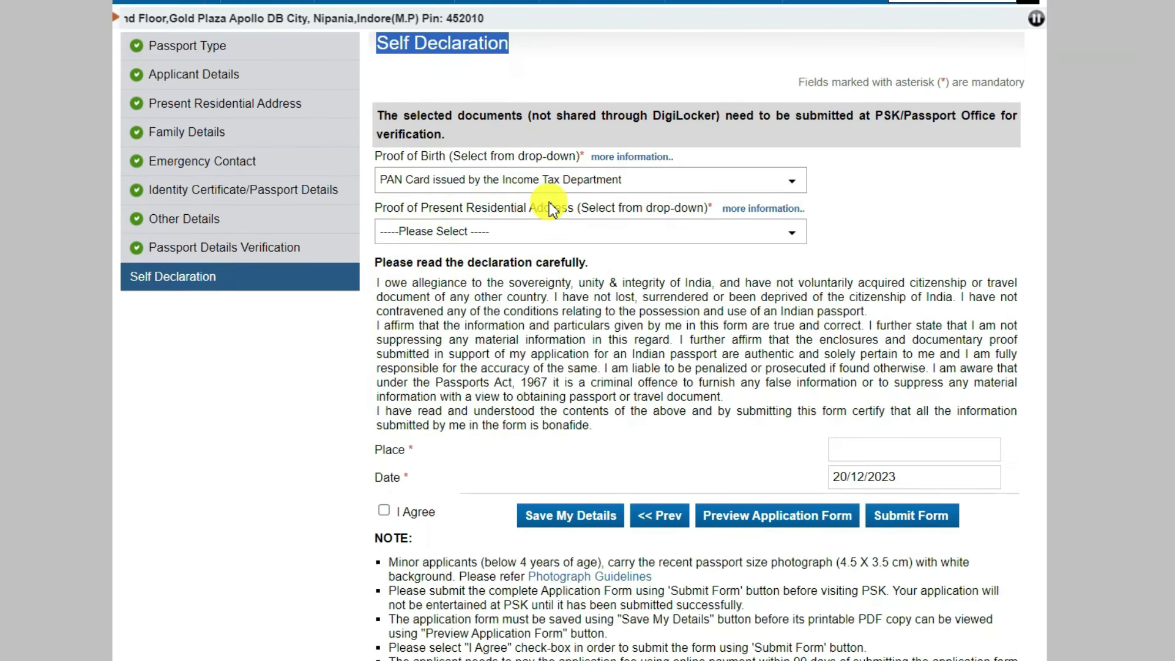
{"action": "left_click", "coordinate": [541, 234]}
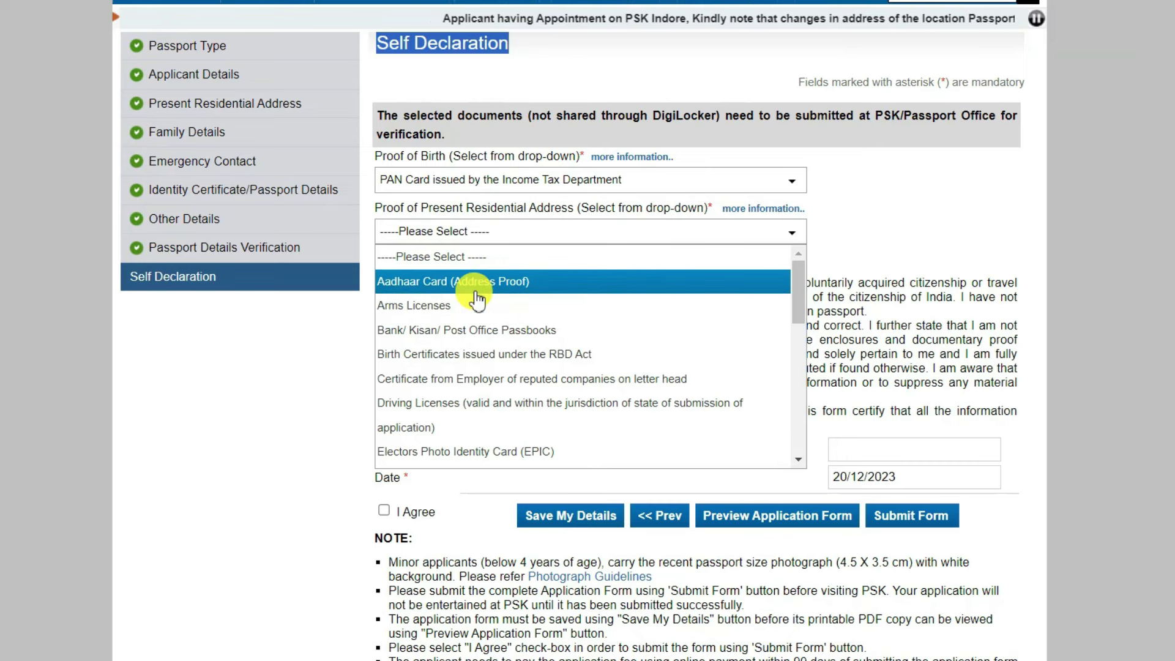
{"action": "left_click", "coordinate": [427, 288]}
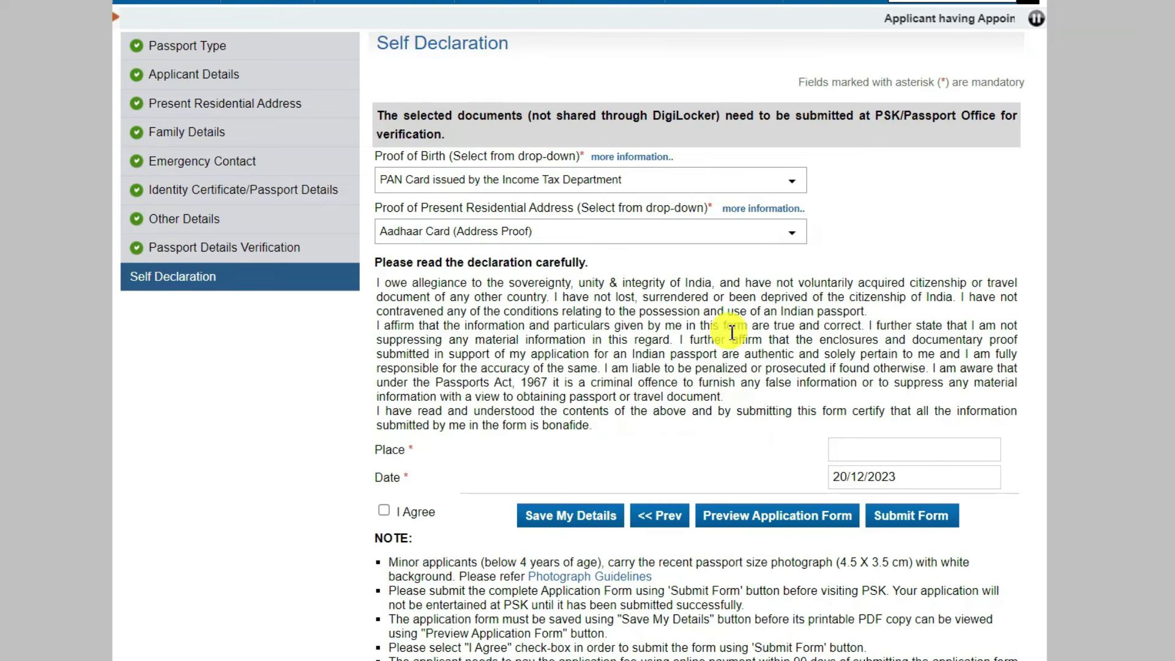